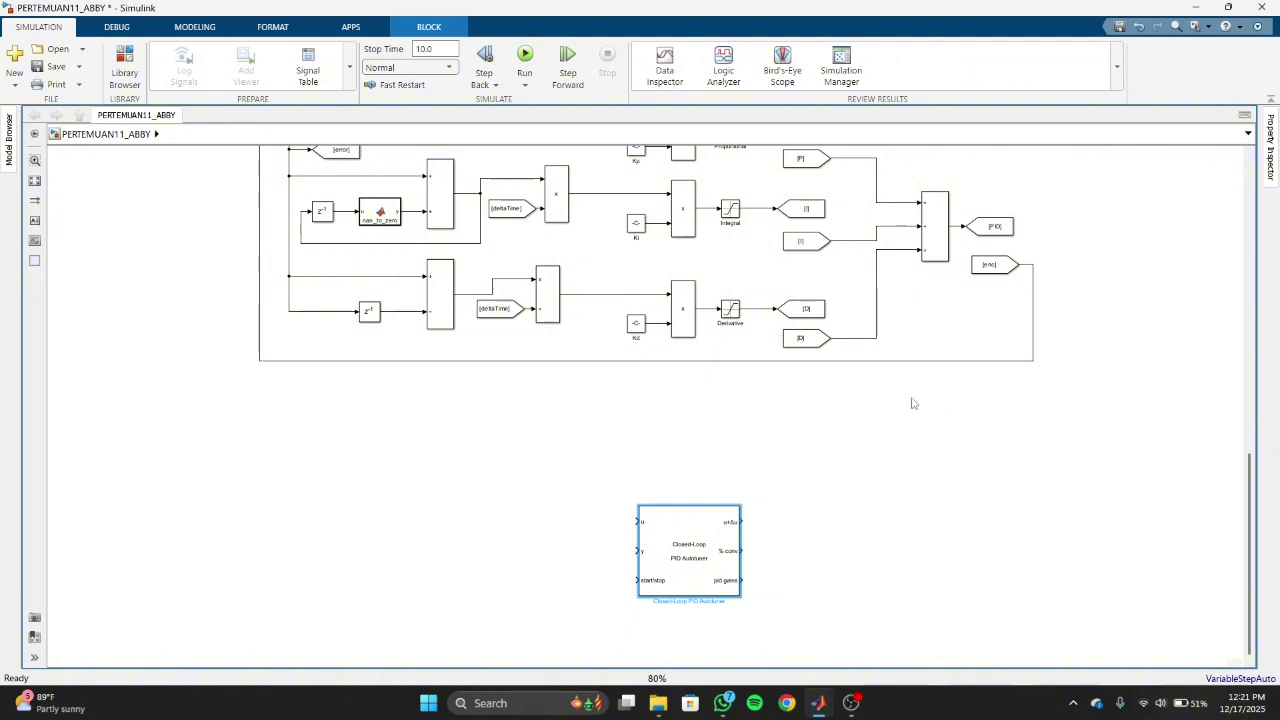
Duplicate the Constant4 slider together with its constant and [SPspeed] Goto block.
{"action": "scroll", "coordinate": [700, 400], "scroll_direction": "up", "scroll_amount": 5}
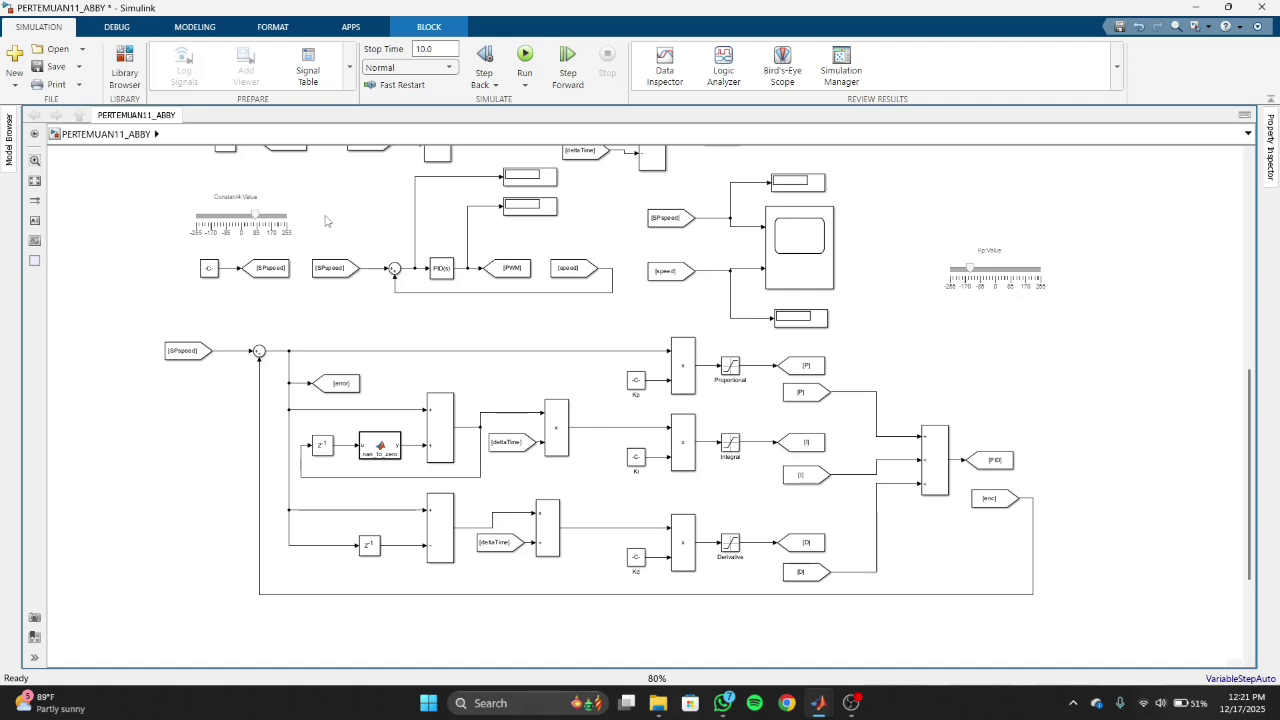
{"action": "left_click", "coordinate": [270, 216]}
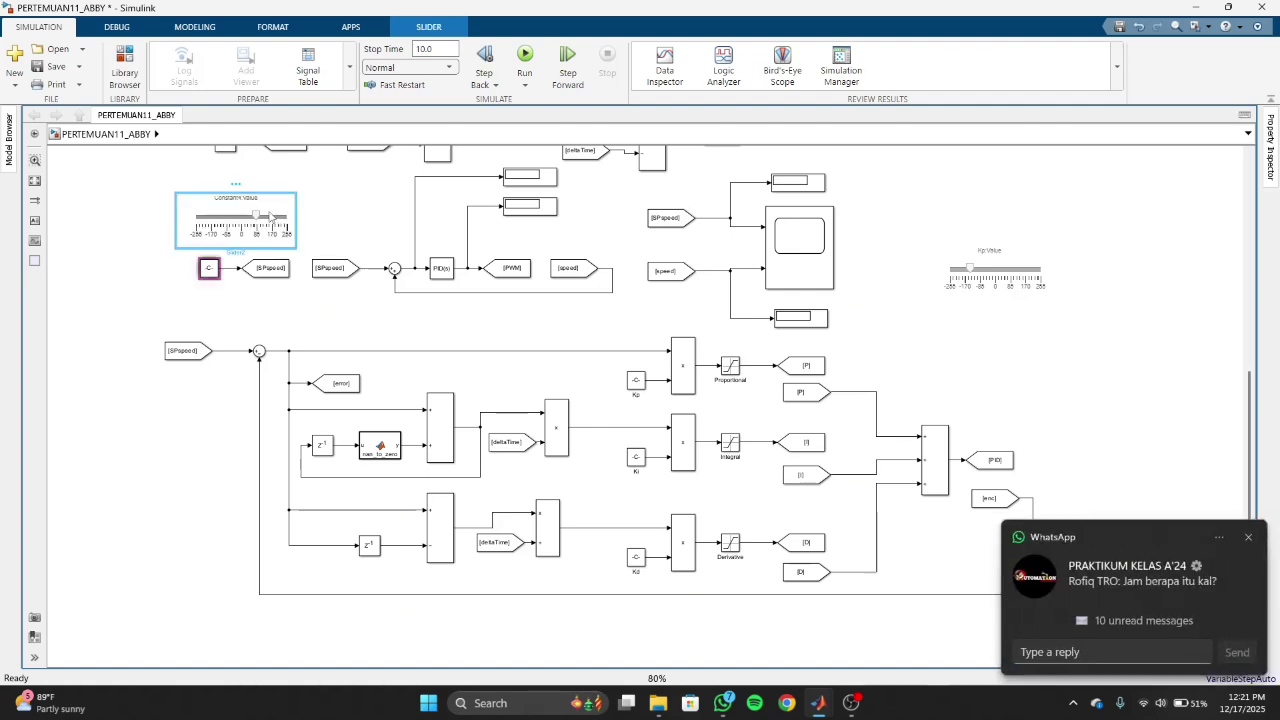
{"action": "left_click", "coordinate": [265, 277]}
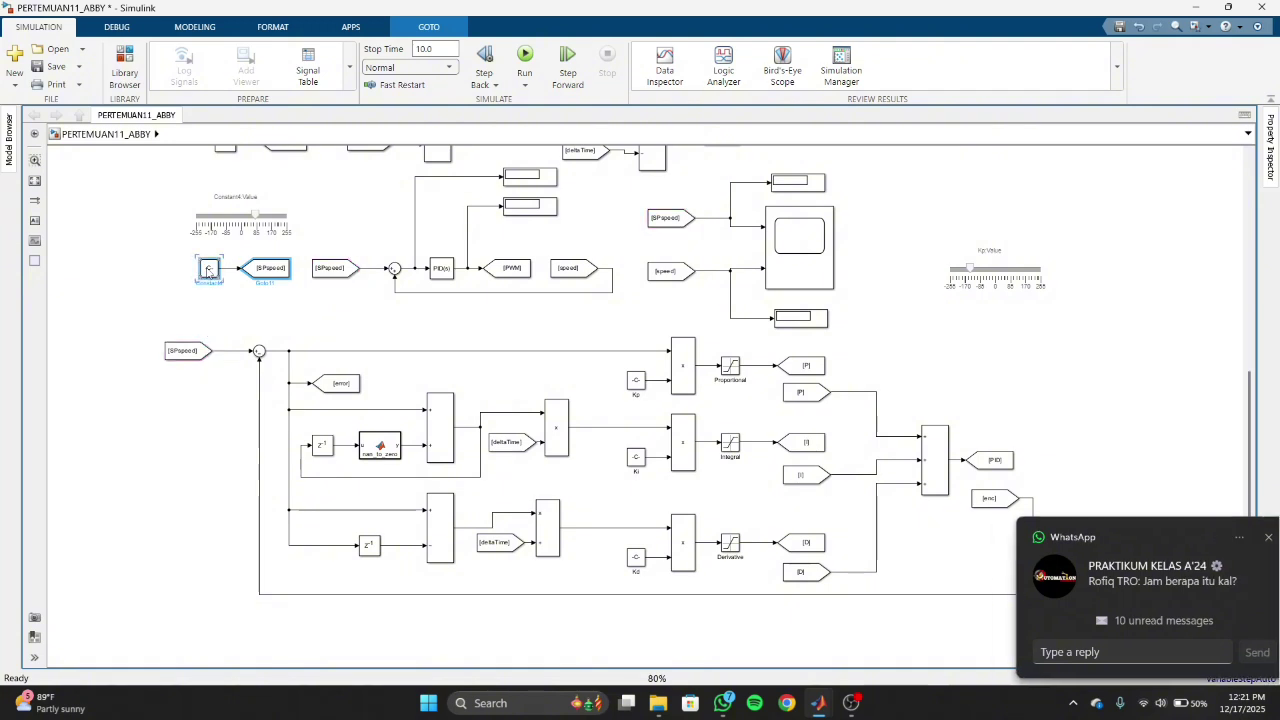
{"action": "left_click", "coordinate": [235, 243], "text": "shift"}
{"action": "key", "text": "ctrl+c"}
{"action": "key", "text": "ctrl+v"}
{"action": "left_click_drag", "start_coordinate": [237, 242], "coordinate": [308, 478]}
{"action": "left_click_drag", "start_coordinate": [305, 378], "coordinate": [266, 216]}
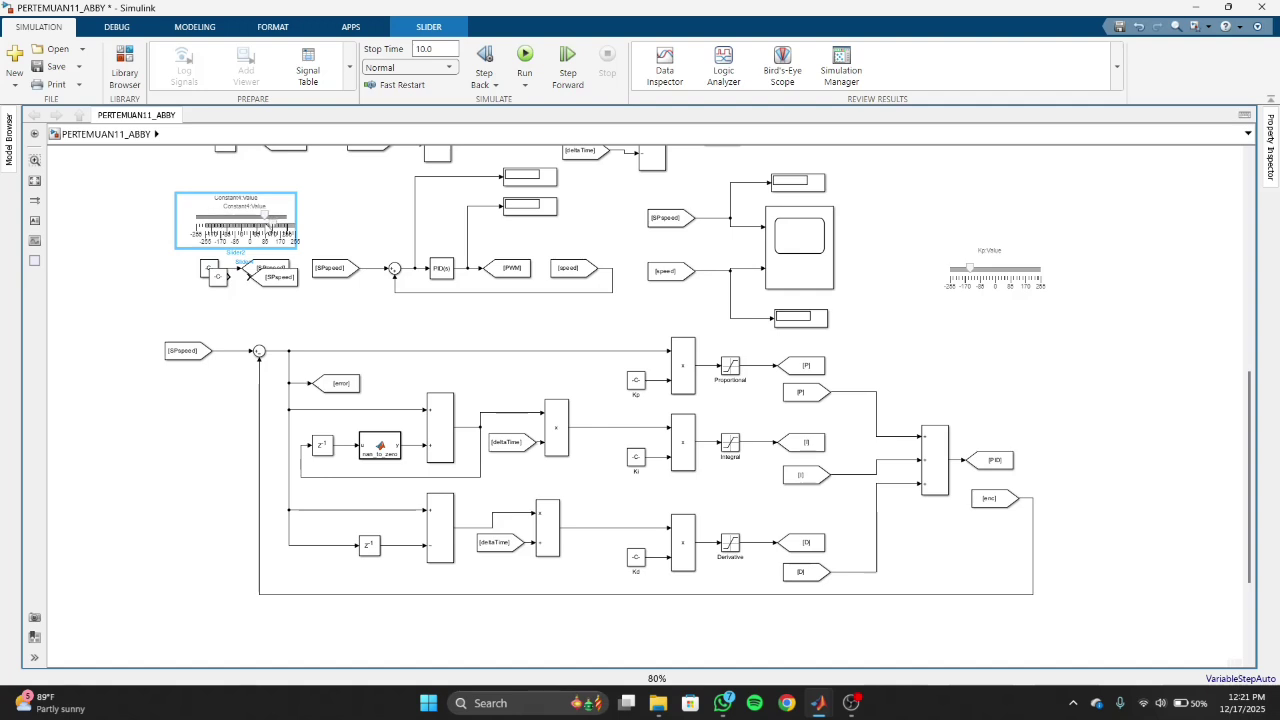
{"action": "key", "text": "Delete"}
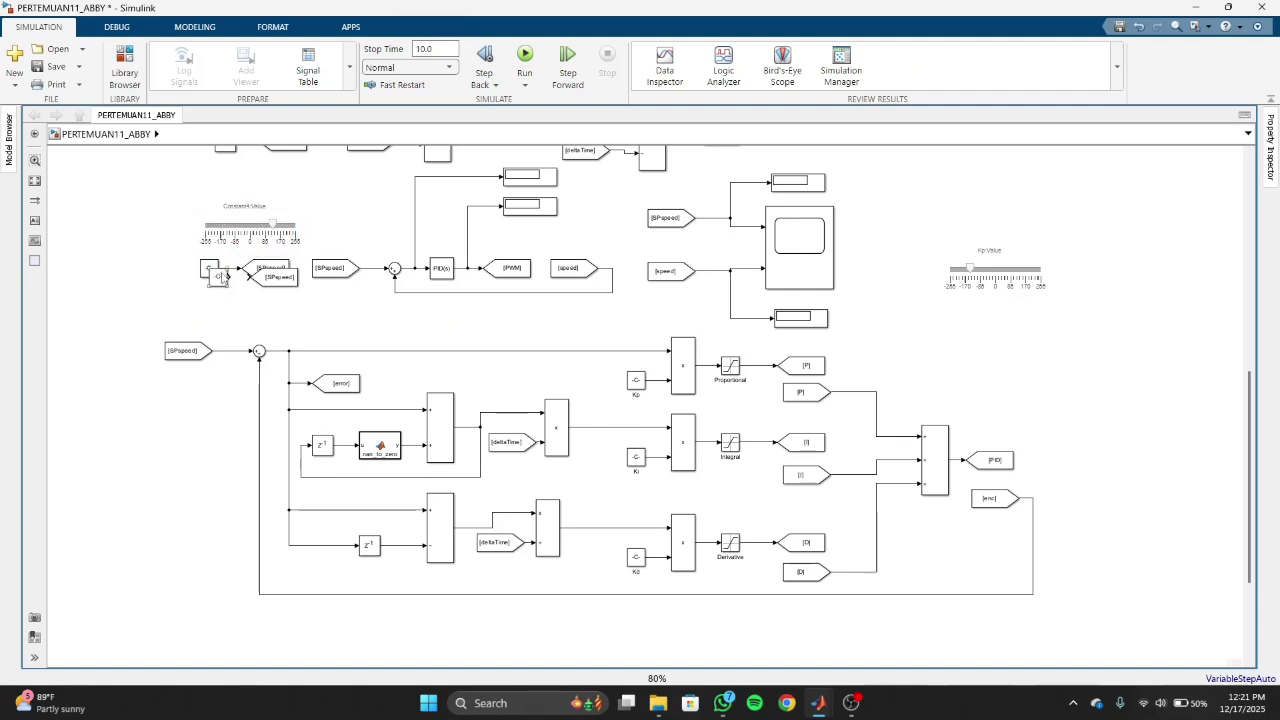
{"action": "key", "text": "ctrl+z"}
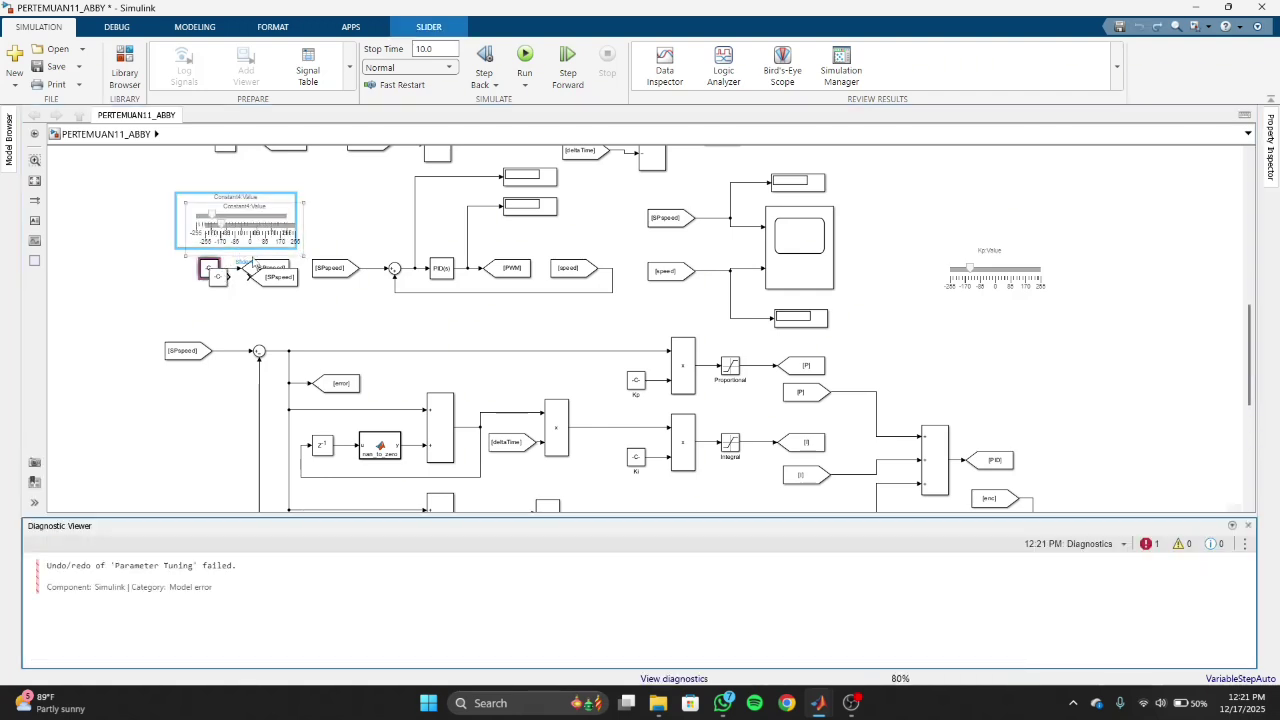
Close the Diagnostic Viewer and move the extra slider, constant and [SPspeed] Goto block into the empty area below the PID loop.
{"action": "left_click_drag", "start_coordinate": [182, 229], "coordinate": [235, 504]}
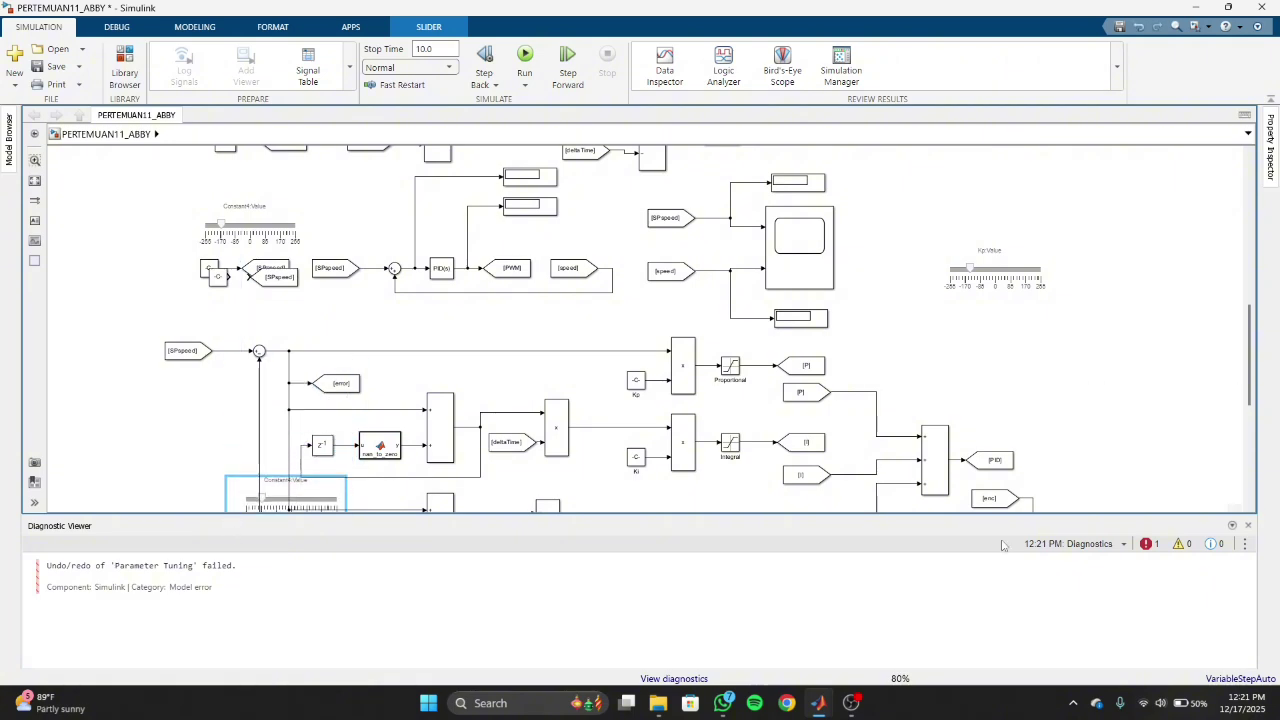
{"action": "left_click", "coordinate": [1247, 525]}
{"action": "scroll", "coordinate": [661, 318], "scroll_direction": "down", "scroll_amount": 3}
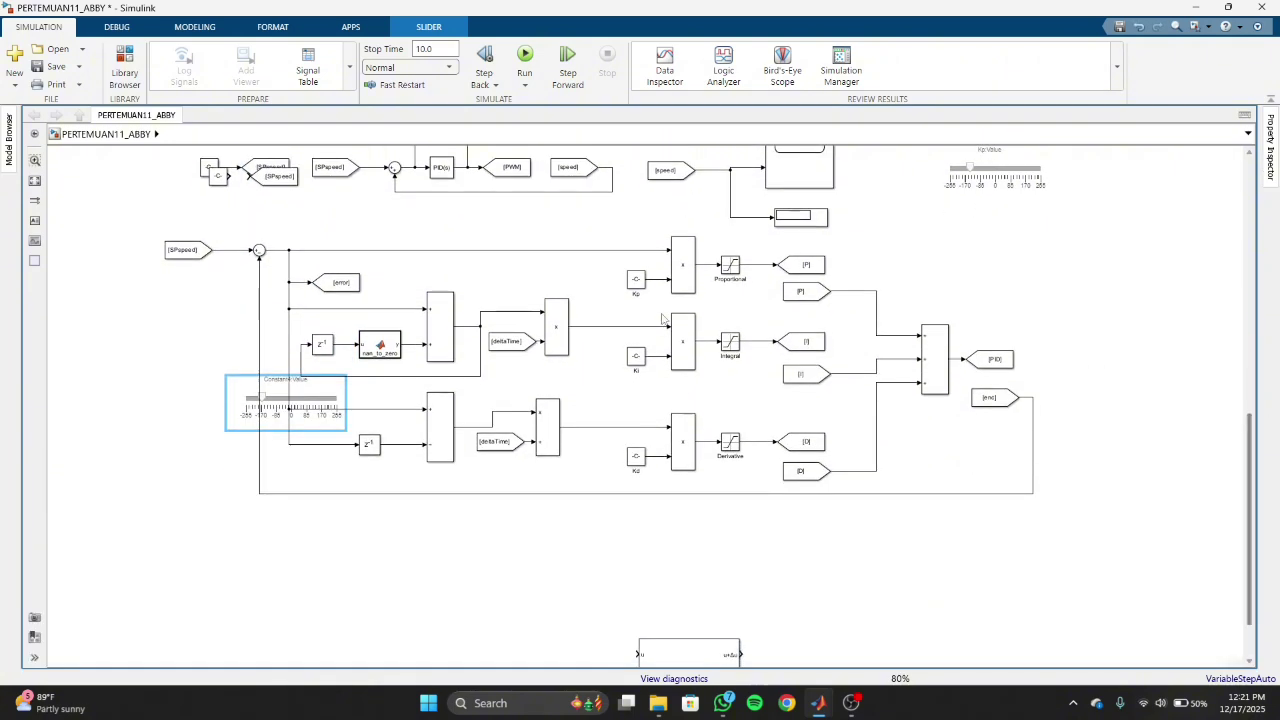
{"action": "left_click", "coordinate": [273, 212]}
{"action": "left_click", "coordinate": [220, 182]}
{"action": "left_click", "coordinate": [288, 183], "text": "shift"}
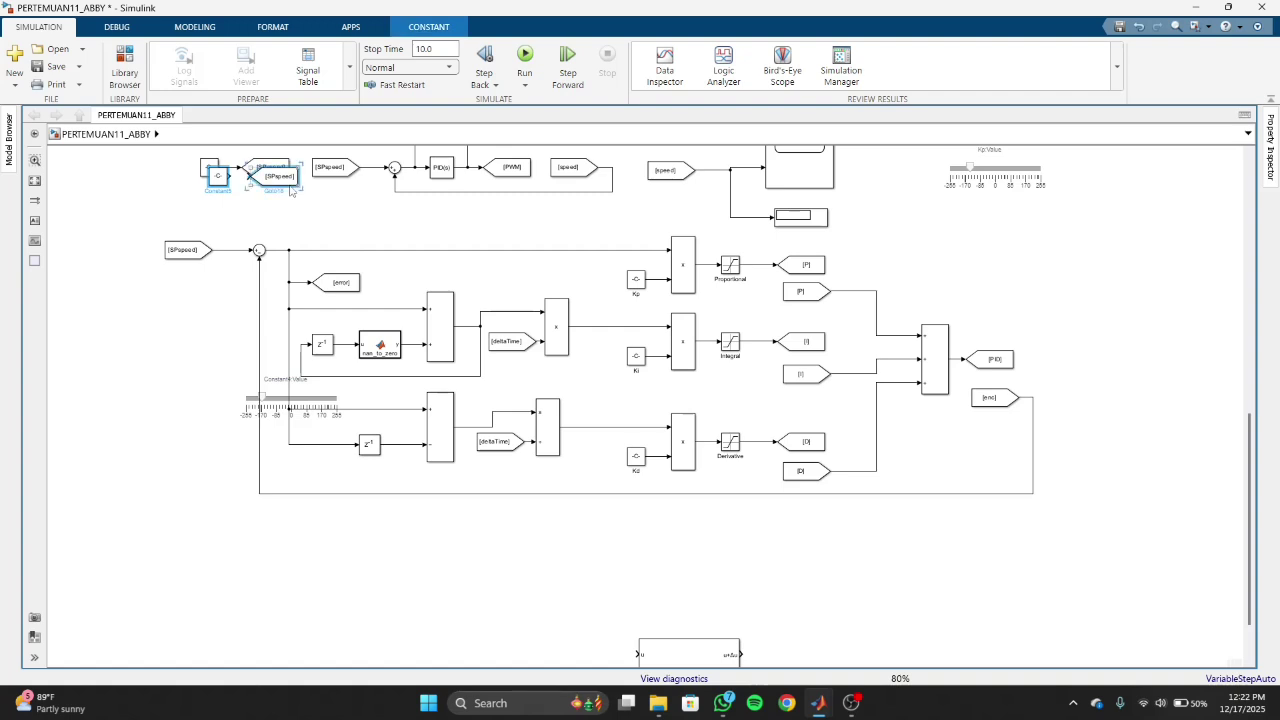
{"action": "left_click_drag", "start_coordinate": [278, 176], "coordinate": [268, 601]}
{"action": "left_click", "coordinate": [352, 549]}
{"action": "left_click", "coordinate": [288, 410]}
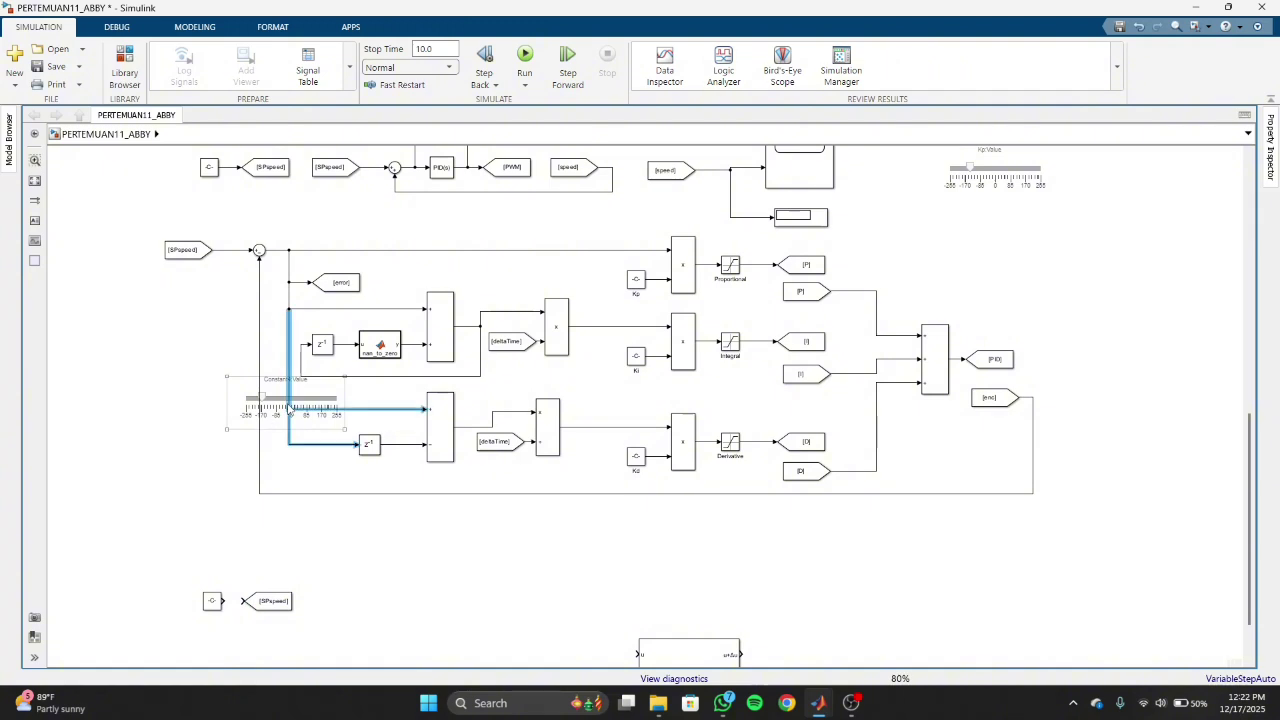
{"action": "left_click_drag", "start_coordinate": [234, 400], "coordinate": [226, 548]}
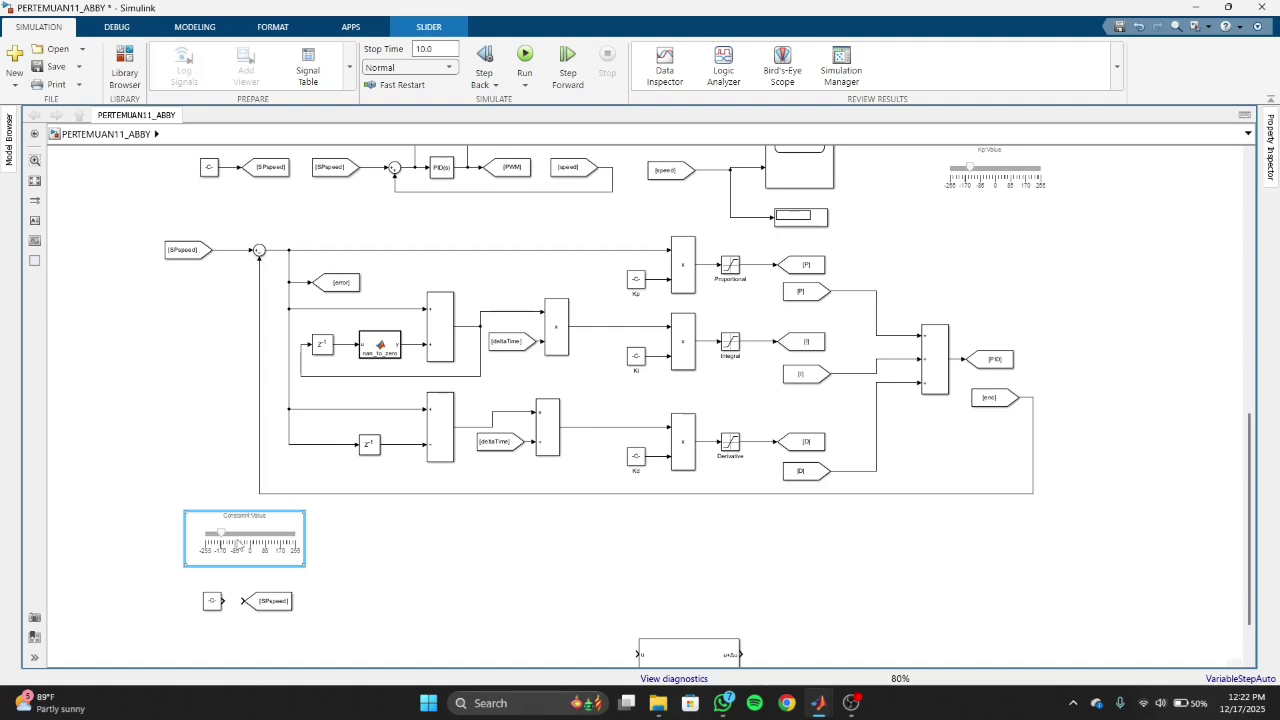
Set the range of the slider below the PID loop to minimum -600 and maximum 600.
{"action": "double_click", "coordinate": [245, 540]}
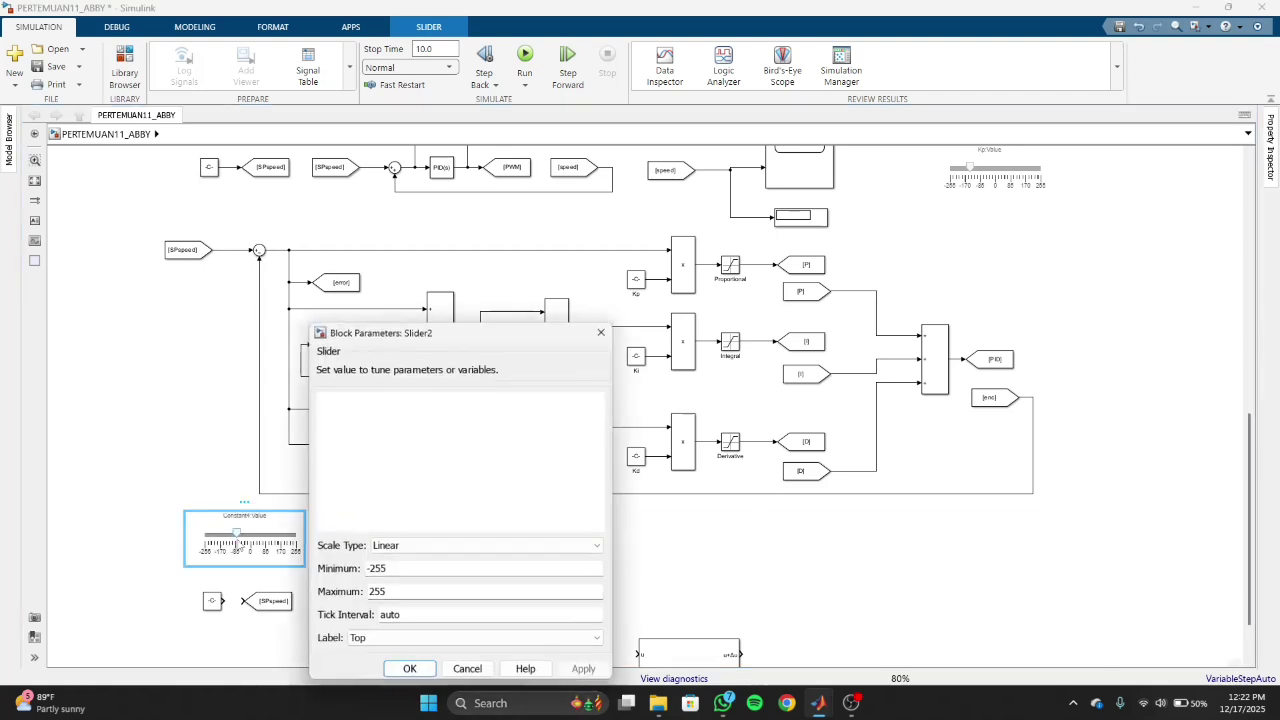
{"action": "double_click", "coordinate": [416, 569]}
{"action": "type", "text": "-600"}
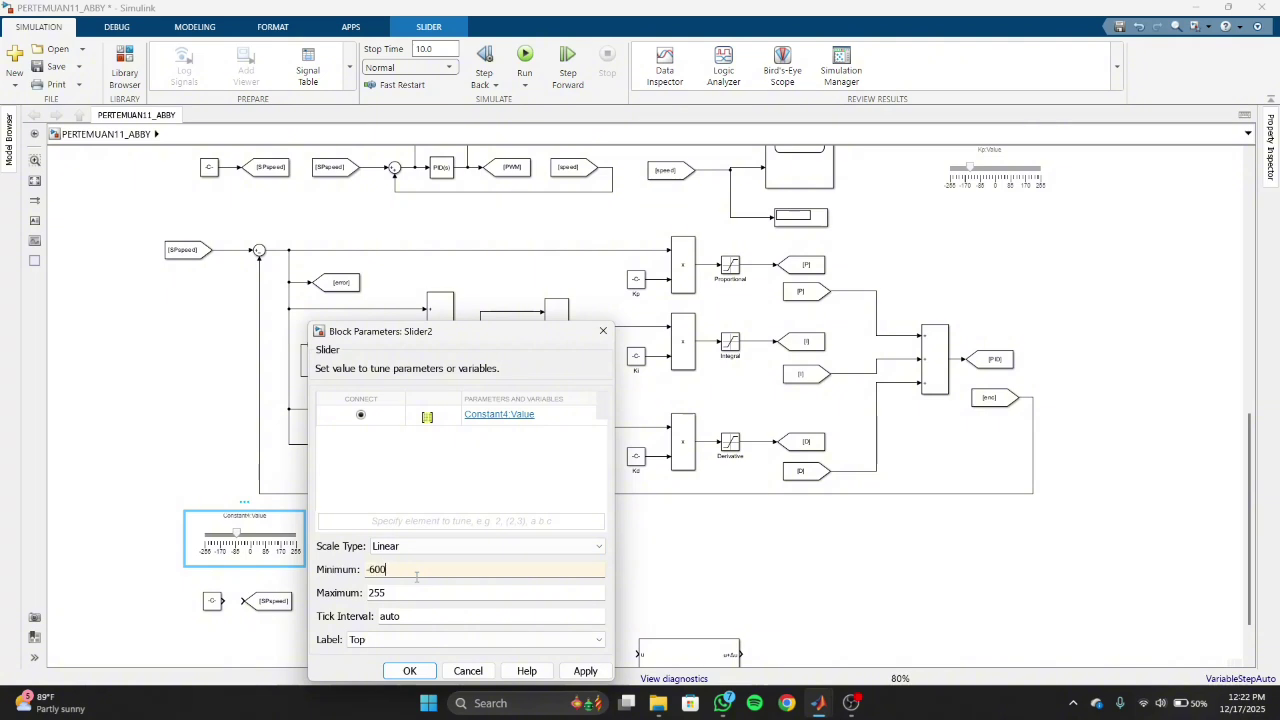
{"action": "key", "text": "Tab"}
{"action": "type", "text": "600"}
{"action": "key", "text": "Return"}
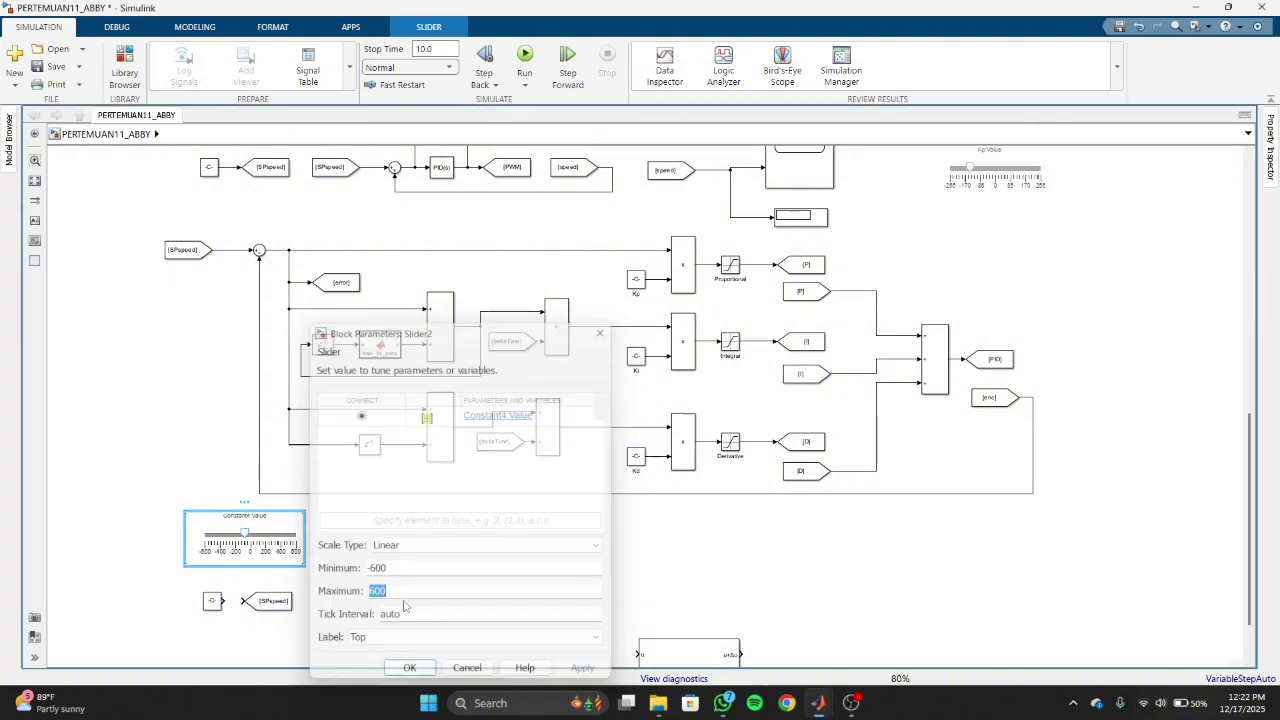
Name the constant below the PID loop SetPoint and connect the slider above it to the SetPoint:Value parameter.
{"action": "left_click", "coordinate": [210, 600]}
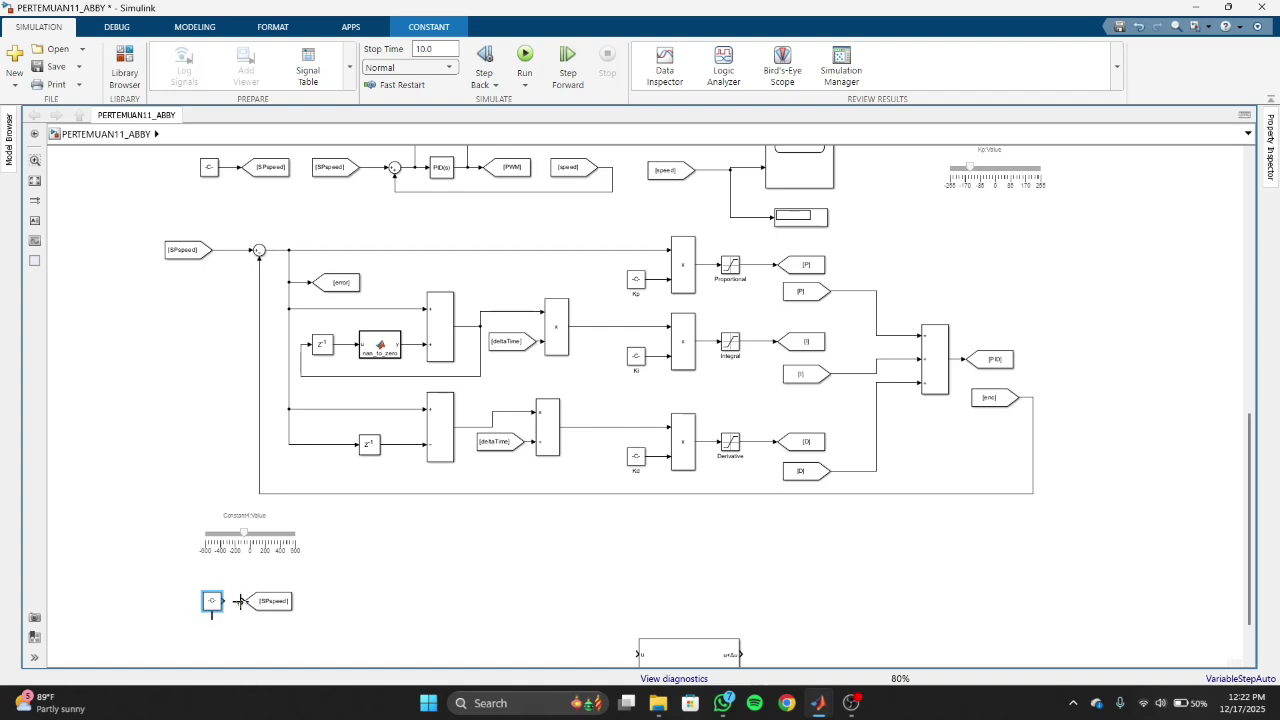
{"action": "key", "text": "Caps_Lock"}
{"action": "double_click", "coordinate": [280, 536]}
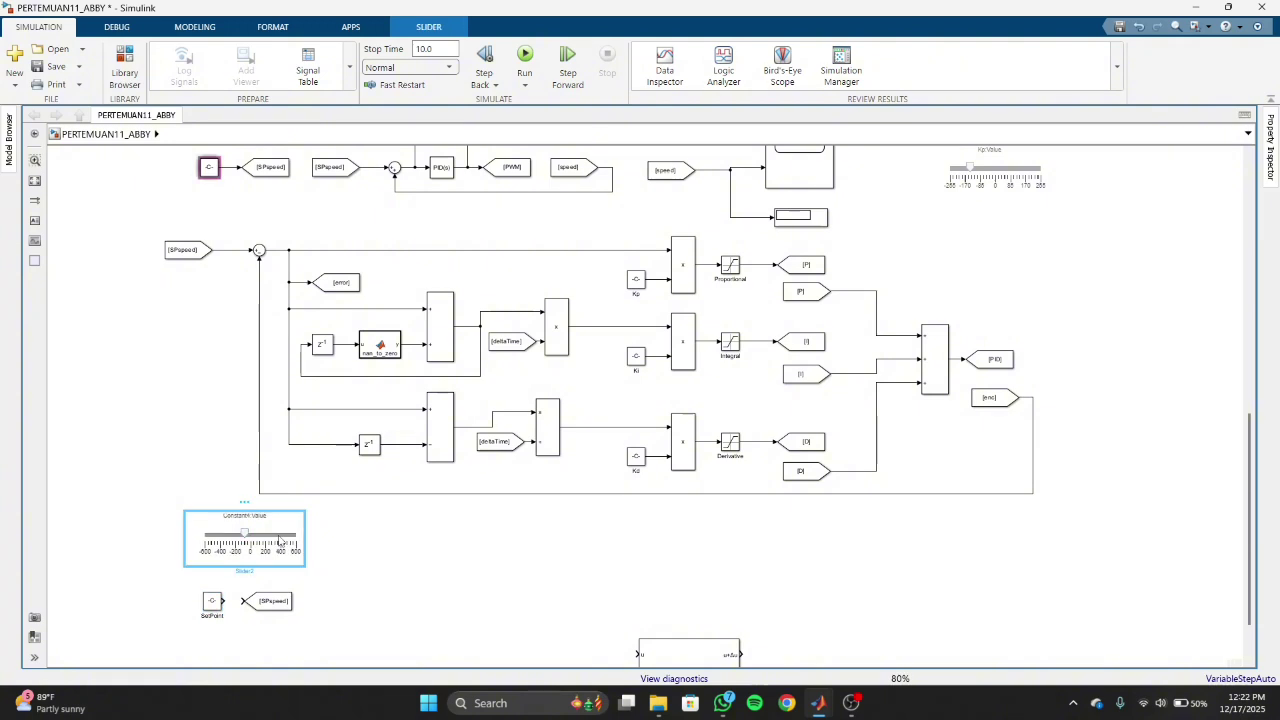
{"action": "left_click", "coordinate": [212, 600]}
{"action": "left_click", "coordinate": [360, 414]}
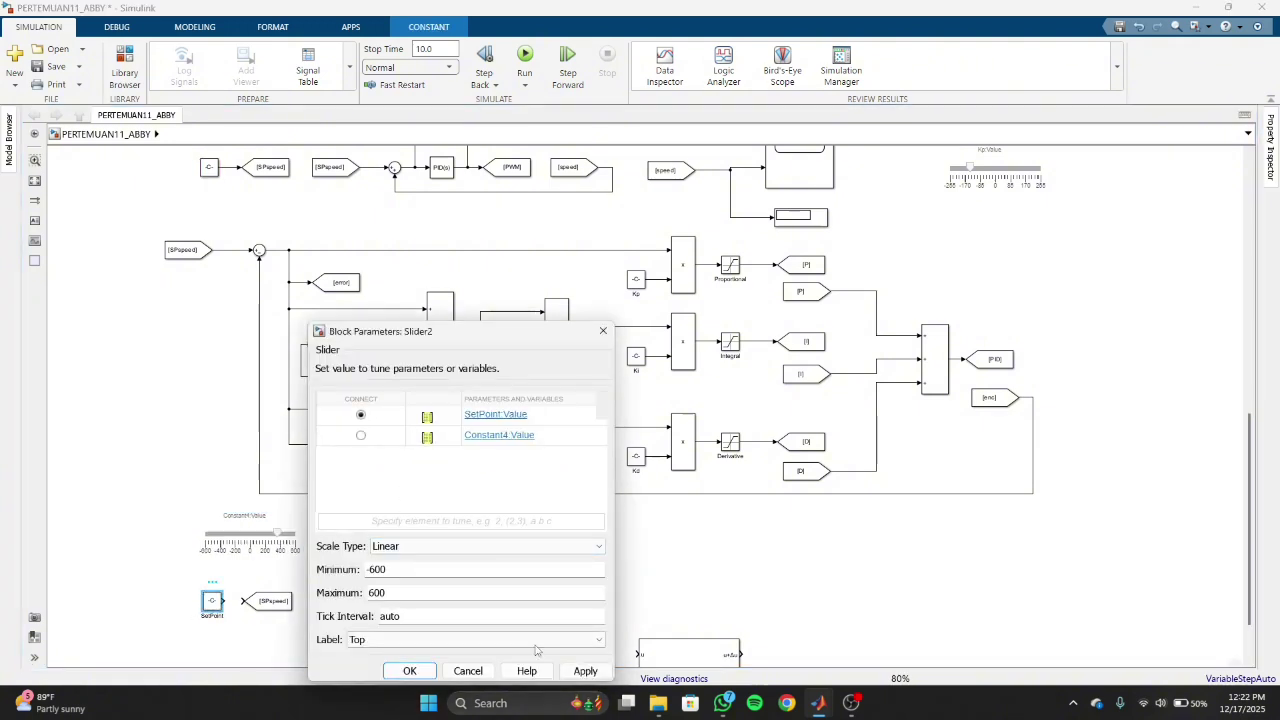
{"action": "left_click", "coordinate": [586, 670]}
{"action": "left_click", "coordinate": [410, 670]}
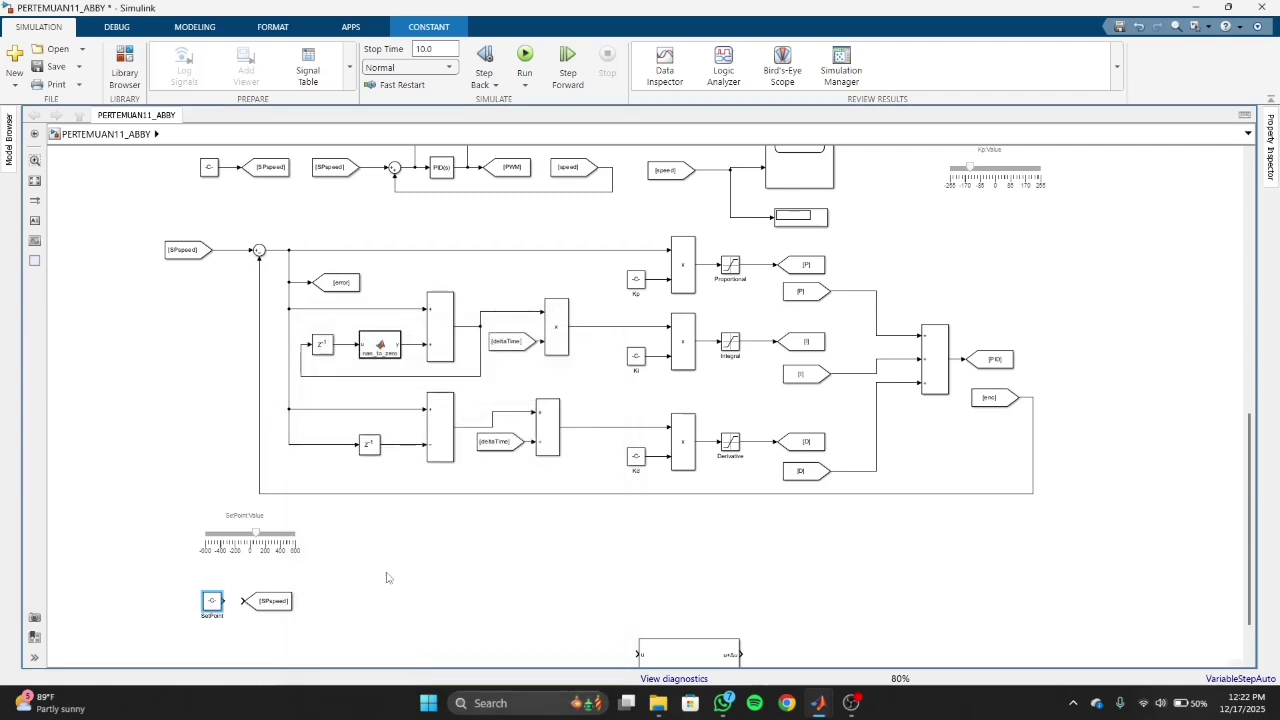
Widen the SetPoint slider slightly and check its scale type and tick interval settings.
{"action": "left_click", "coordinate": [303, 556]}
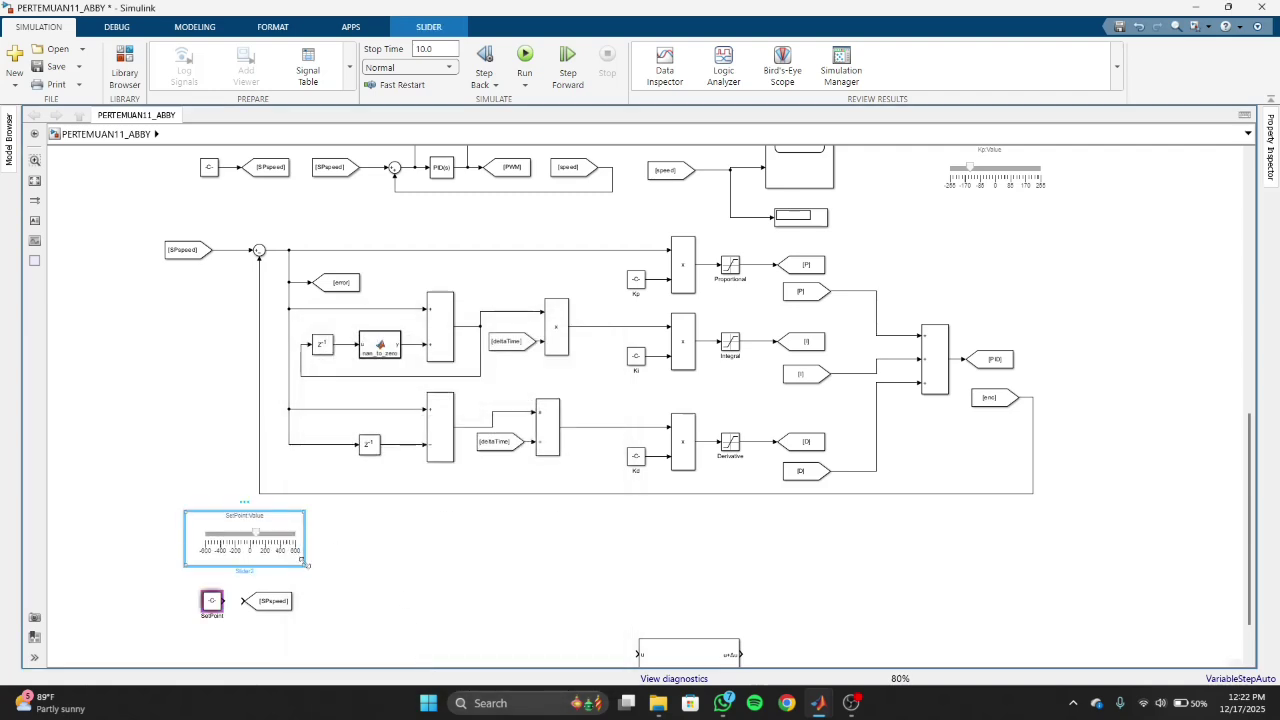
{"action": "mouse_move", "coordinate": [303, 558]}
{"action": "left_mouse_down"}
{"action": "mouse_move", "coordinate": [500, 557]}
{"action": "mouse_move", "coordinate": [543, 582]}
{"action": "mouse_move", "coordinate": [304, 566]}
{"action": "mouse_move", "coordinate": [322, 565]}
{"action": "left_mouse_up"}
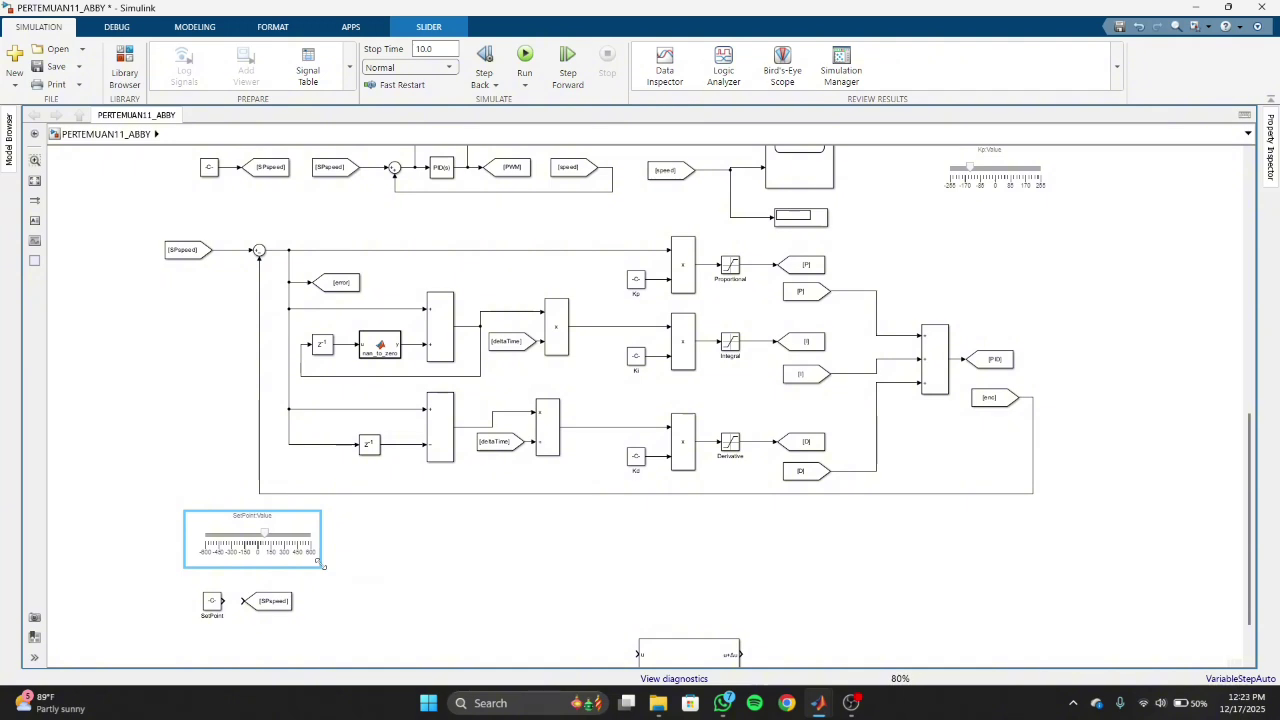
{"action": "double_click", "coordinate": [289, 541]}
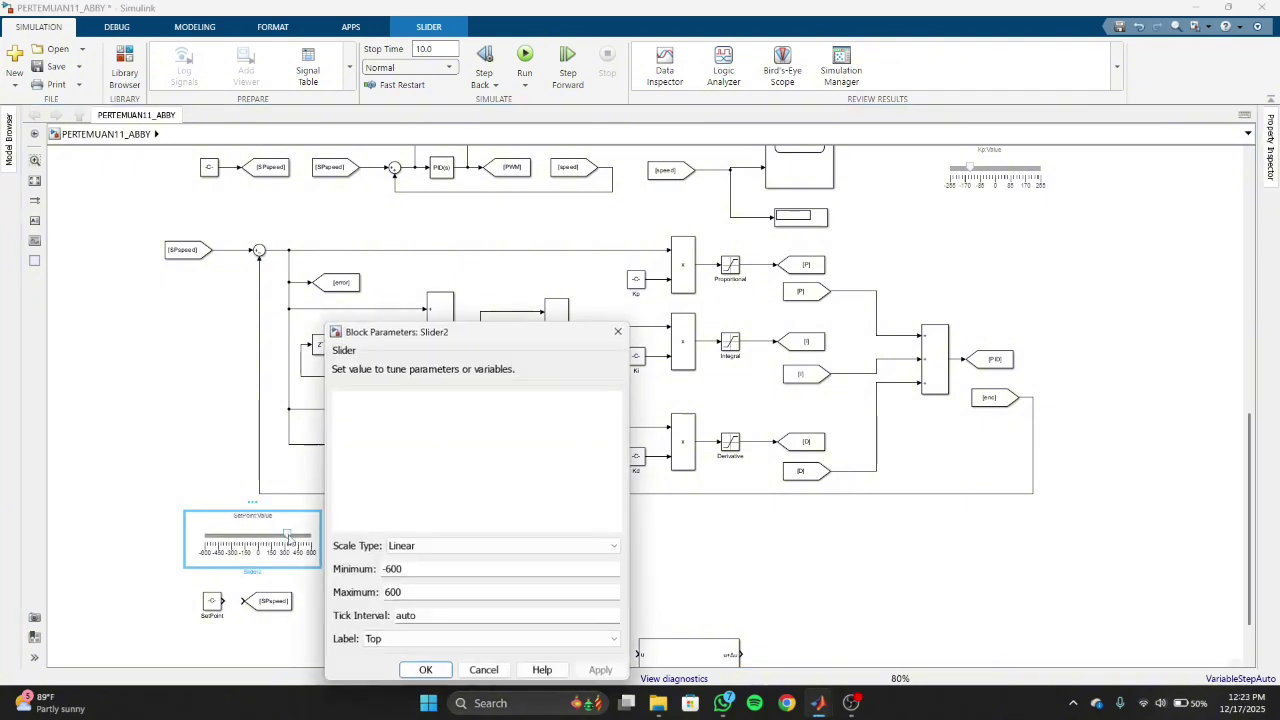
{"action": "left_click", "coordinate": [446, 546]}
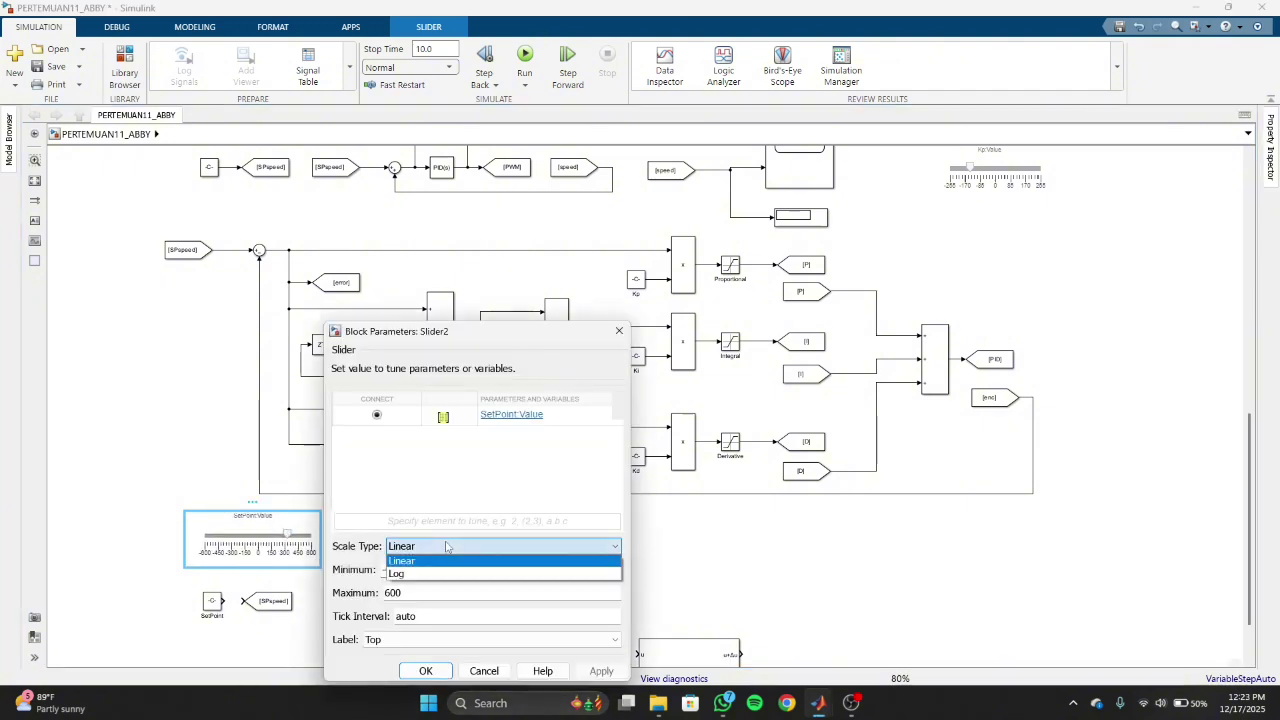
{"action": "left_click", "coordinate": [446, 546]}
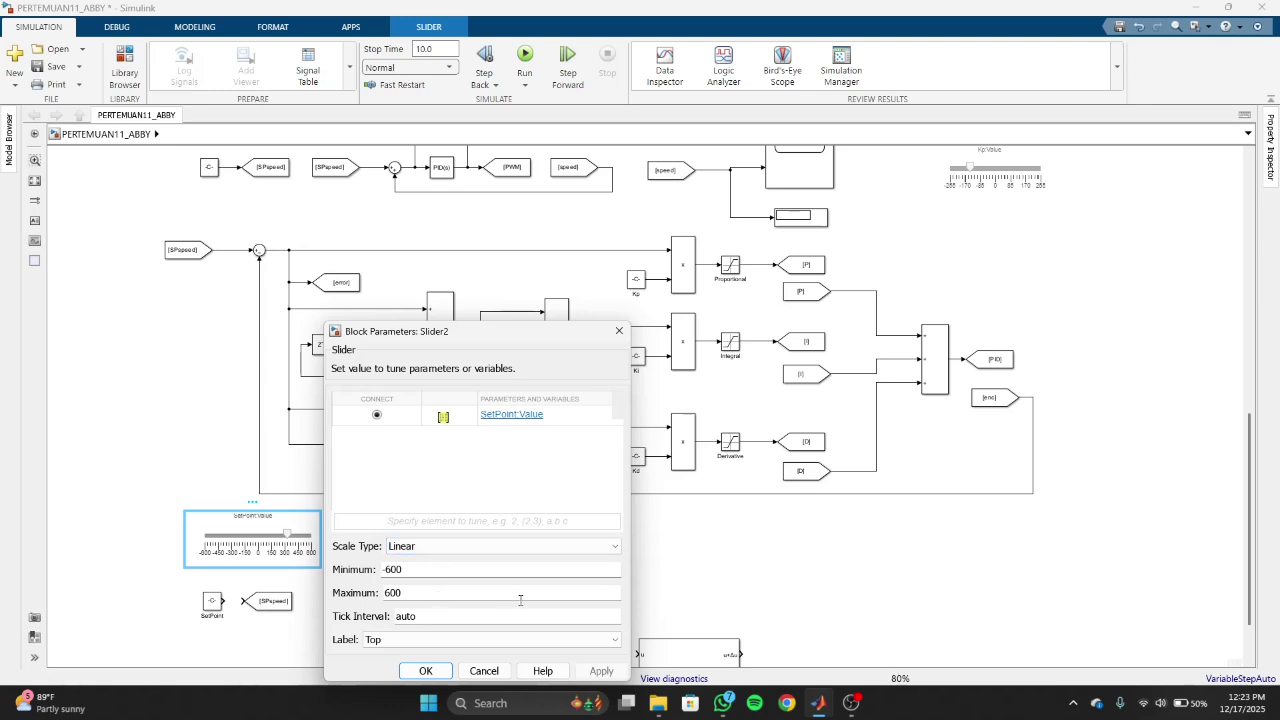
{"action": "double_click", "coordinate": [481, 612]}
{"action": "left_click", "coordinate": [479, 613]}
{"action": "left_click", "coordinate": [619, 331]}
Change the tag of the Goto block beside the SetPoint constant to SP.
{"action": "left_click", "coordinate": [272, 601]}
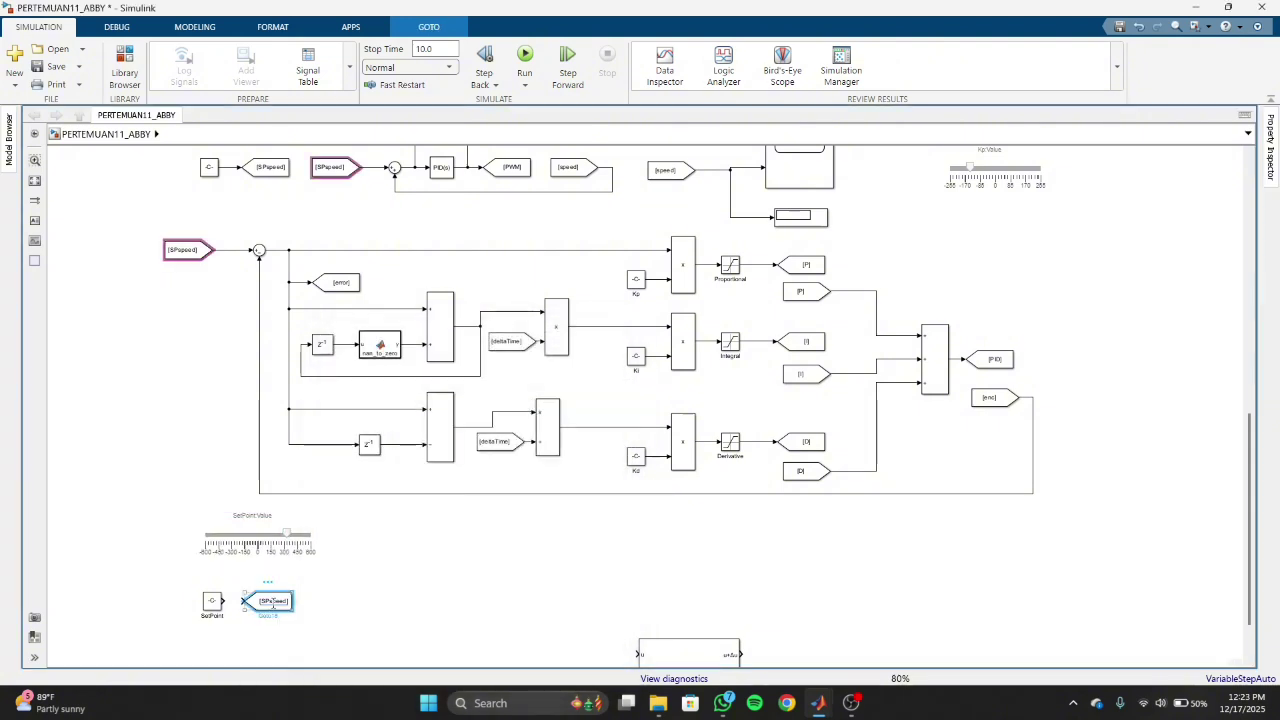
{"action": "left_click", "coordinate": [273, 601]}
{"action": "key", "text": "Caps_Lock"}
{"action": "key", "text": "BackSpace"}
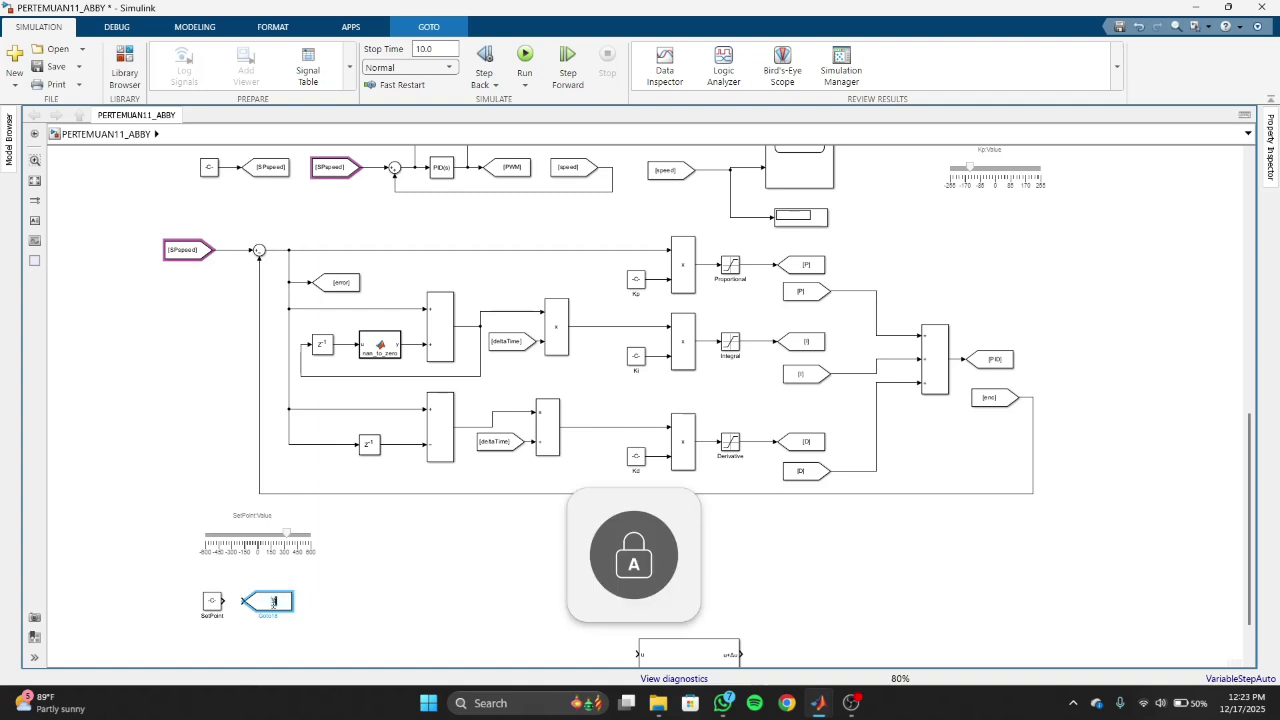
{"action": "type", "text": "SP"}
{"action": "left_click", "coordinate": [316, 560]}
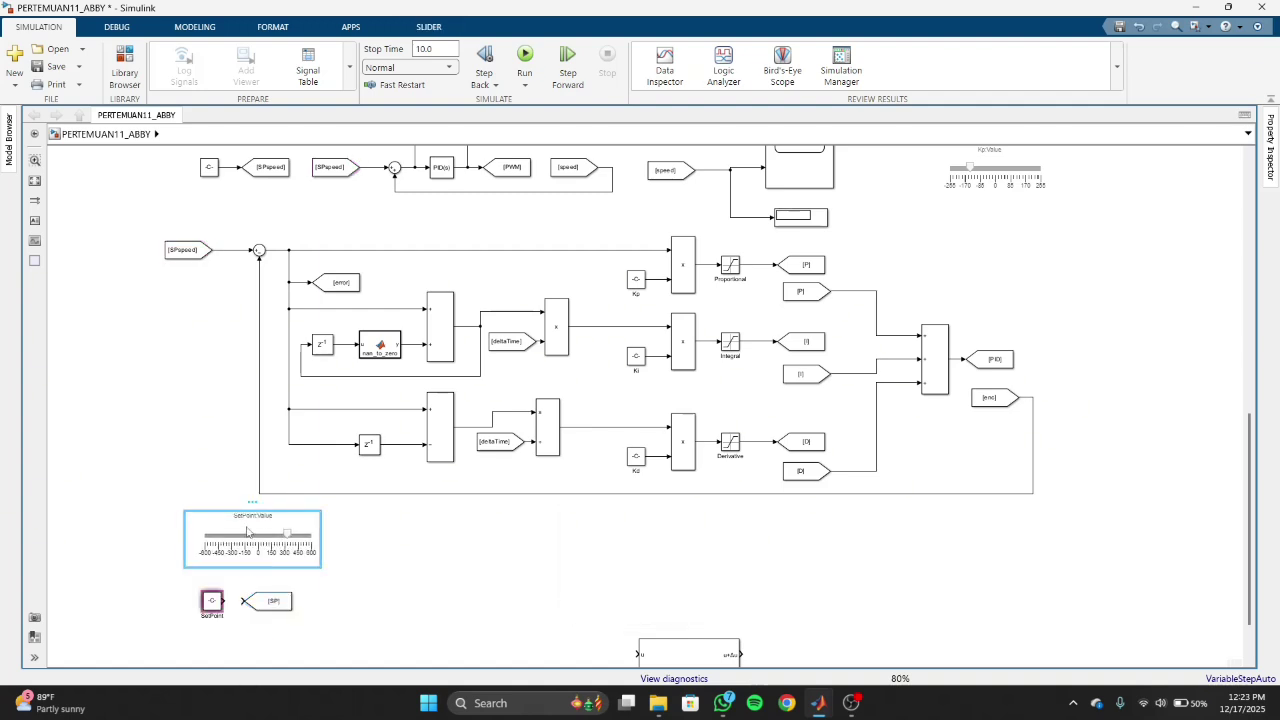
Set the SetPoint slider's tick interval to 50 and enlarge the slider, placing it centrally between the PID loop and the PID Autotuner.
{"action": "double_click", "coordinate": [312, 556]}
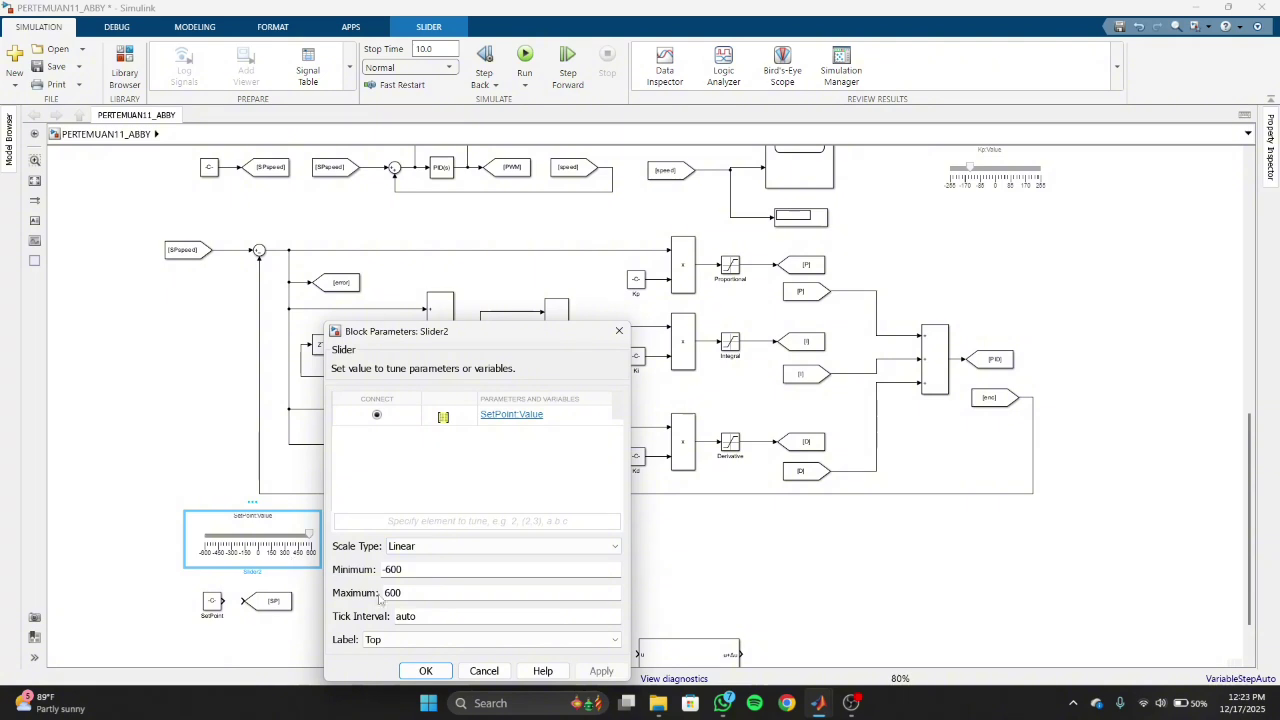
{"action": "type", "text": "8"}
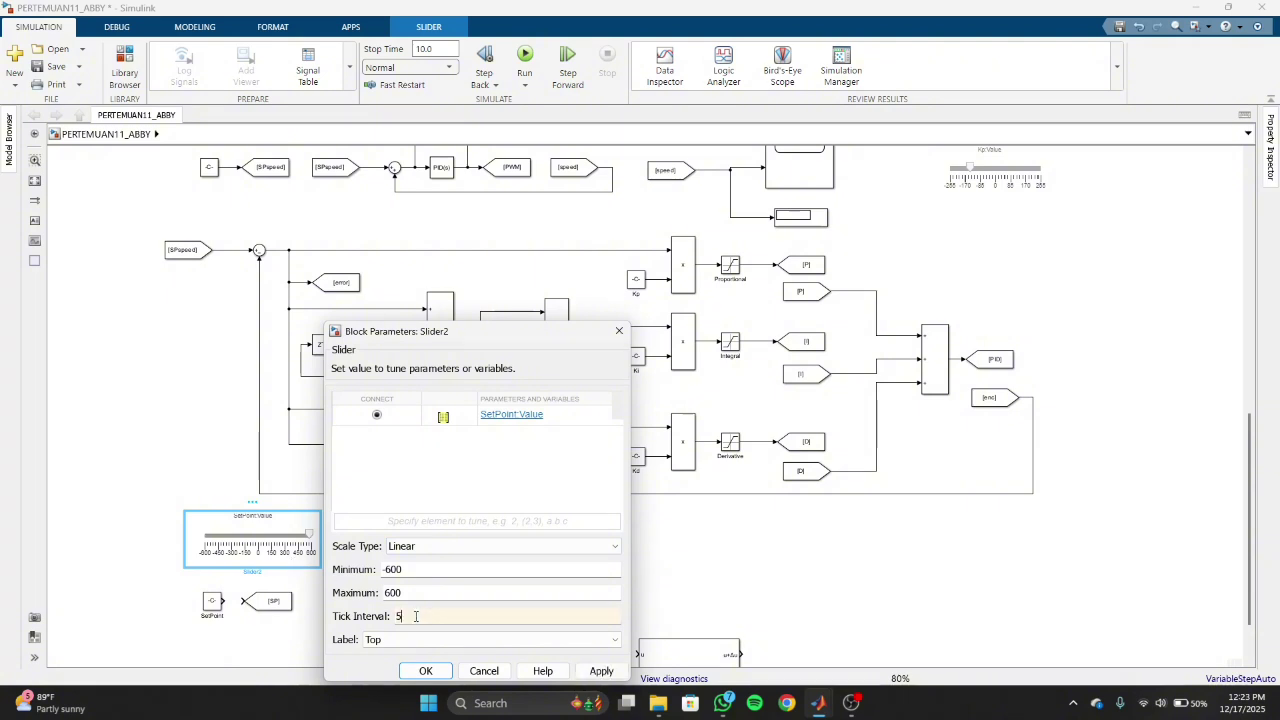
{"action": "left_click", "coordinate": [425, 670]}
{"action": "left_click_drag", "start_coordinate": [318, 573], "coordinate": [622, 608]}
{"action": "left_click_drag", "start_coordinate": [446, 534], "coordinate": [670, 530]}
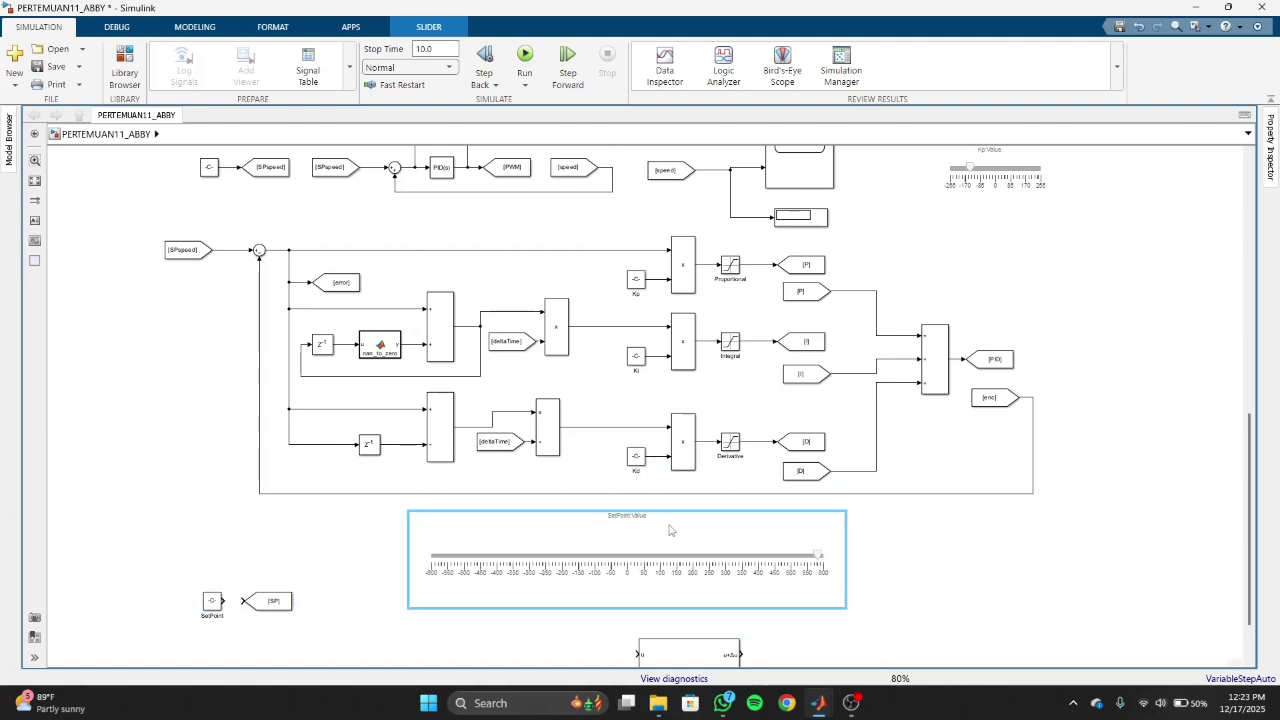
Create a matching [SP] From block below the Goto block and connect the SetPoint constant to the Goto.
{"action": "left_click_drag", "start_coordinate": [1248, 498], "coordinate": [1247, 528]}
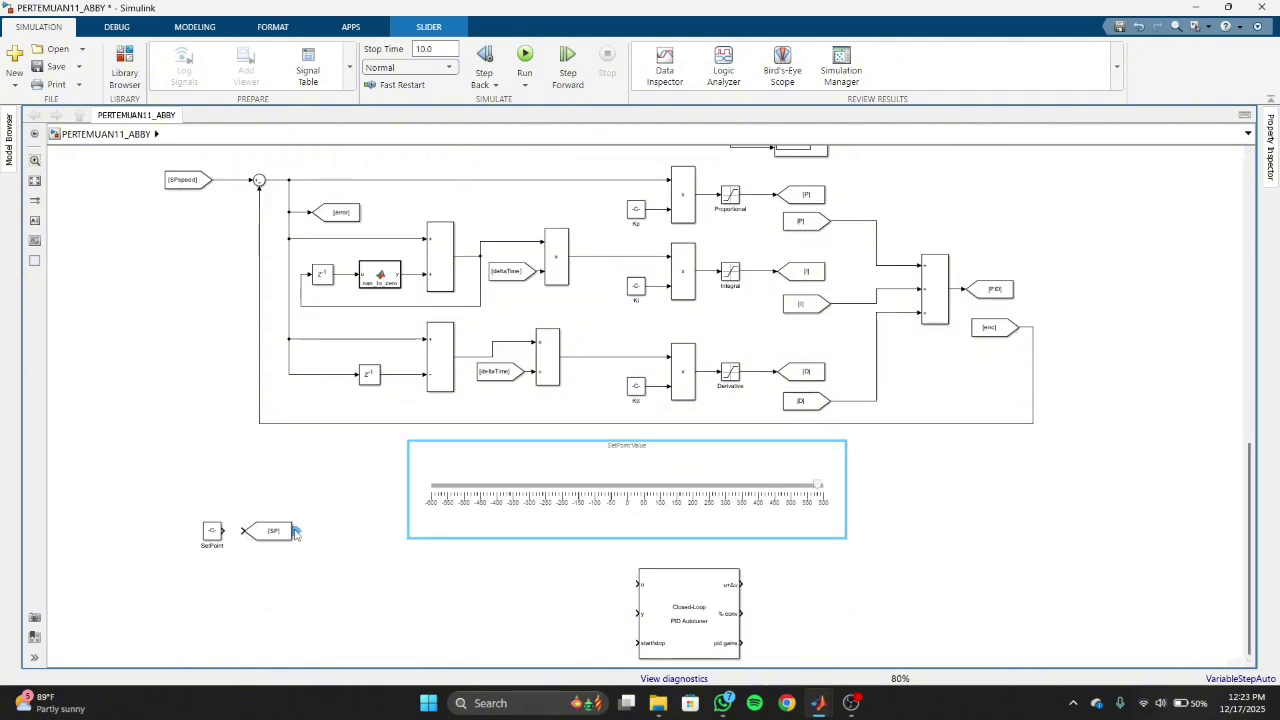
{"action": "left_click_drag", "start_coordinate": [295, 533], "coordinate": [255, 582]}
{"action": "left_click", "coordinate": [214, 530]}
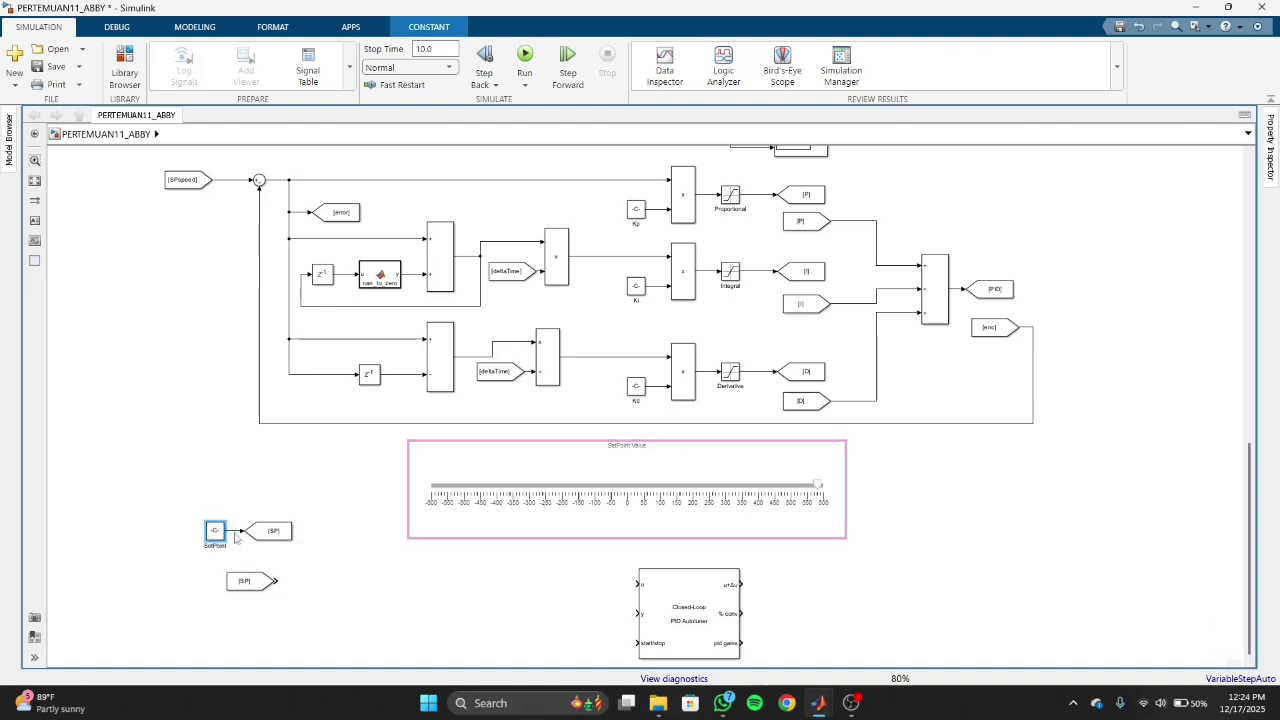
Copy the PID loop's sum junction to the area below and connect the [SP] From block to its input.
{"action": "left_click", "coordinate": [258, 181]}
{"action": "left_click_drag", "start_coordinate": [258, 181], "coordinate": [325, 611]}
{"action": "left_click_drag", "start_coordinate": [244, 526], "coordinate": [243, 614]}
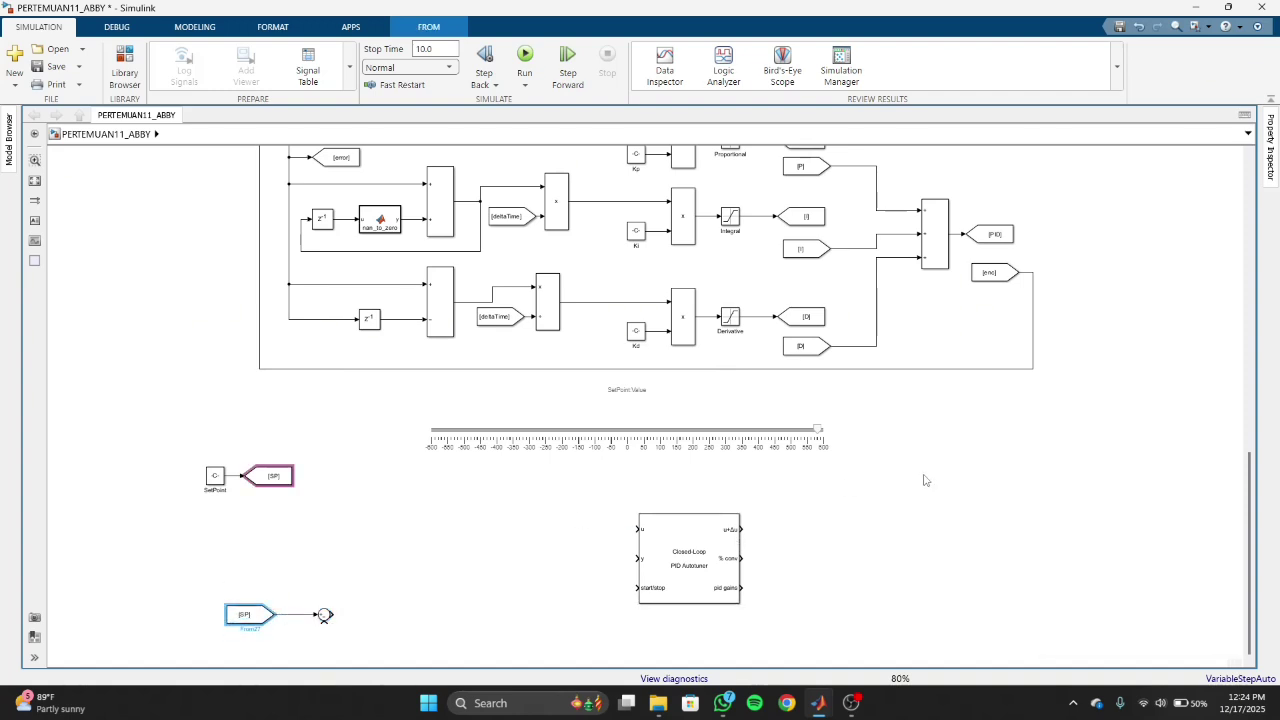
Duplicate the Display block below the speed scope and move the copy down beside the SetPoint slider.
{"action": "left_click", "coordinate": [1241, 505]}
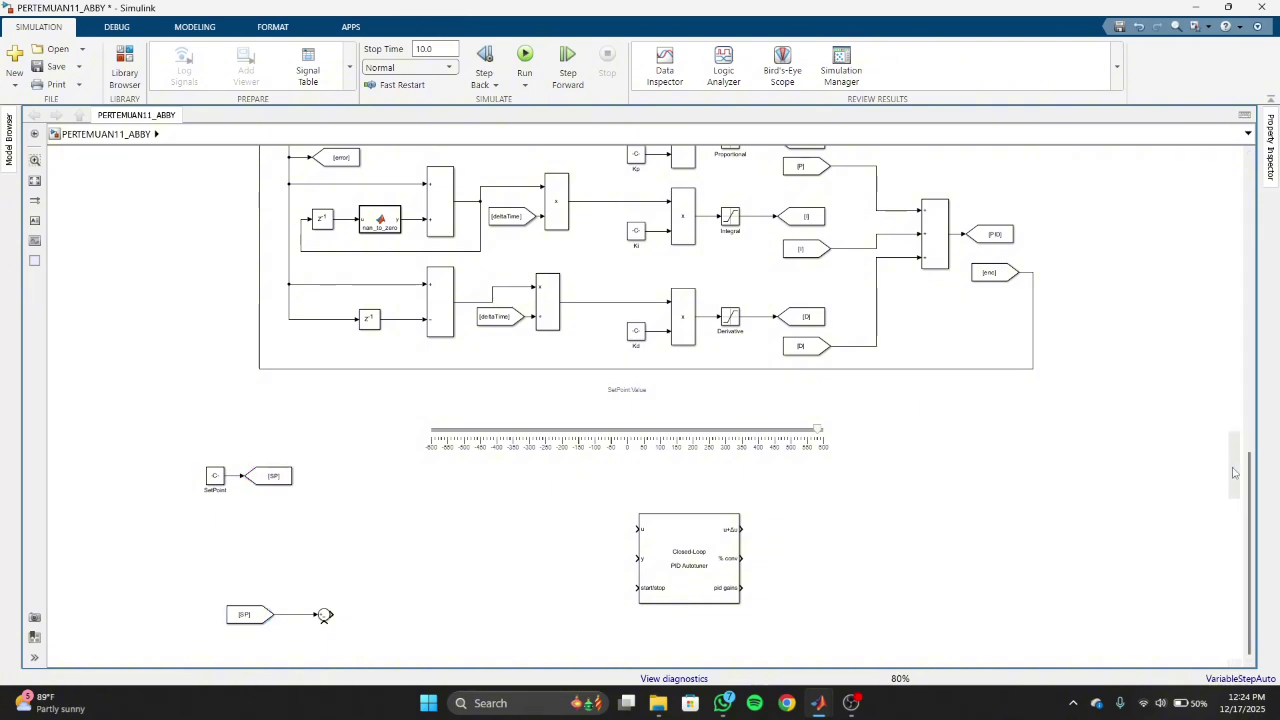
{"action": "left_click_drag", "start_coordinate": [1248, 503], "coordinate": [1236, 373]}
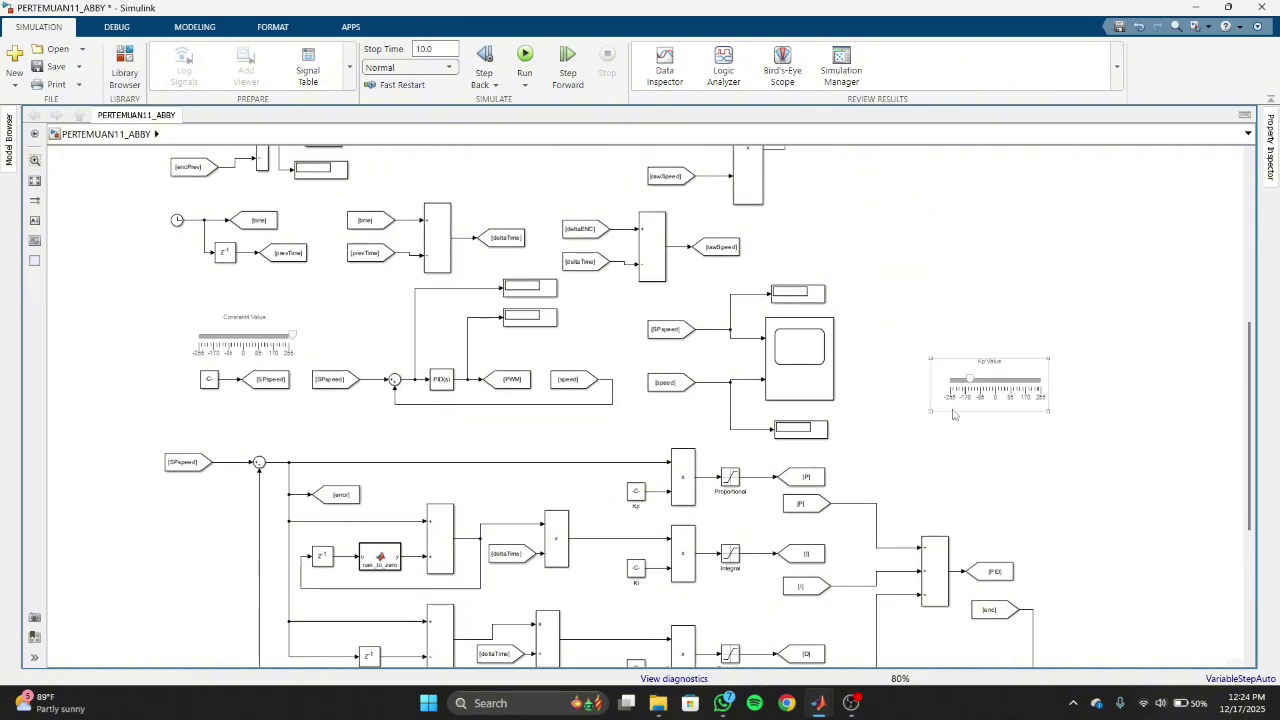
{"action": "left_click", "coordinate": [793, 428]}
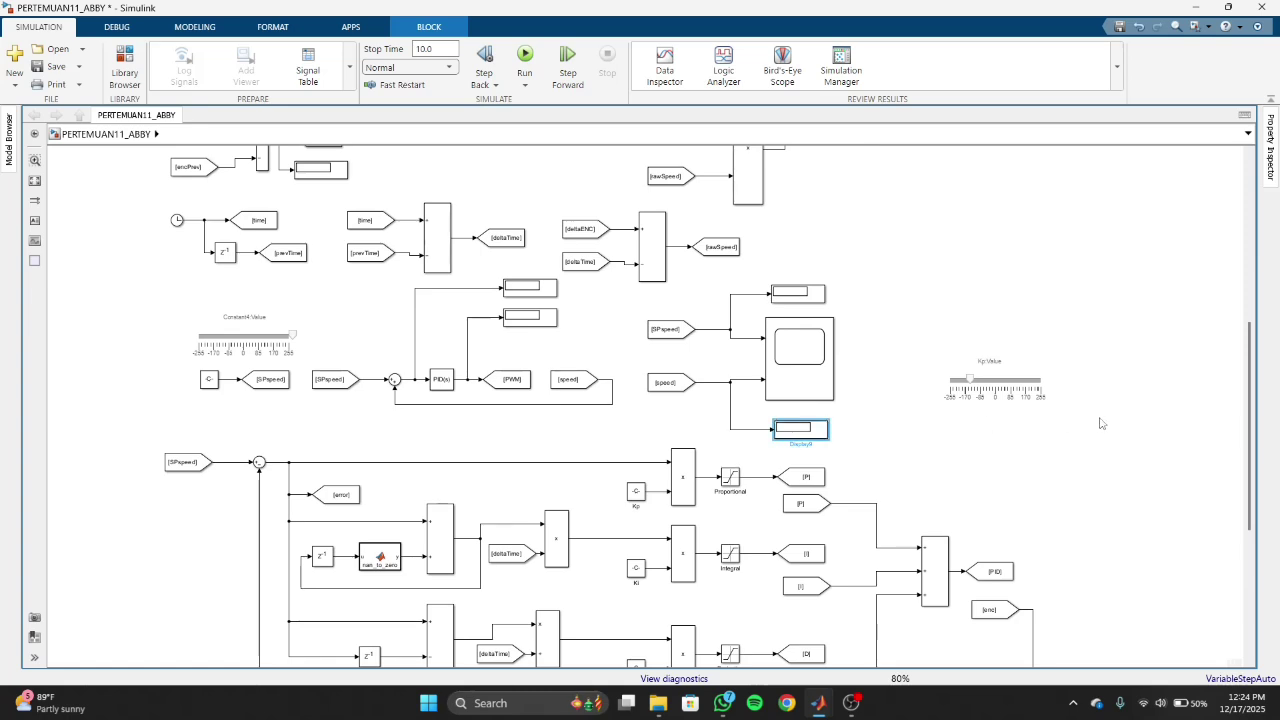
{"action": "left_click_drag", "start_coordinate": [1248, 430], "coordinate": [1248, 554]}
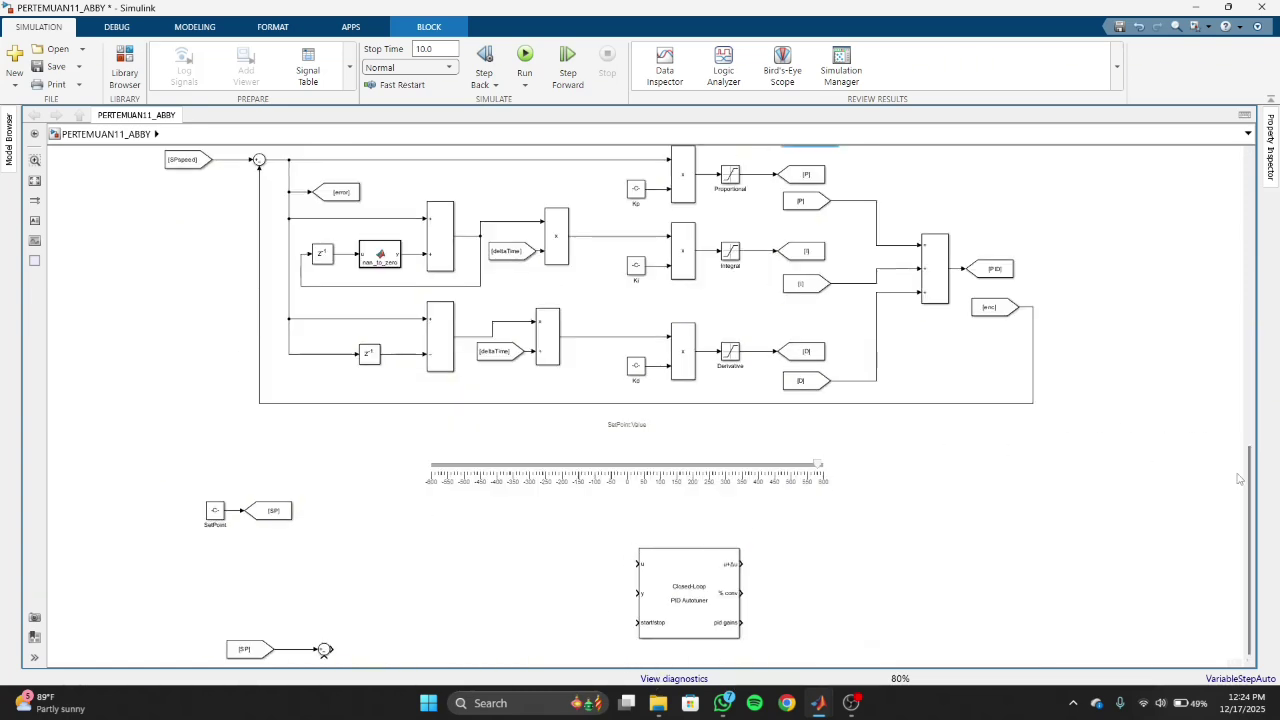
{"action": "scroll", "coordinate": [1238, 478], "scroll_direction": "up", "scroll_amount": 3}
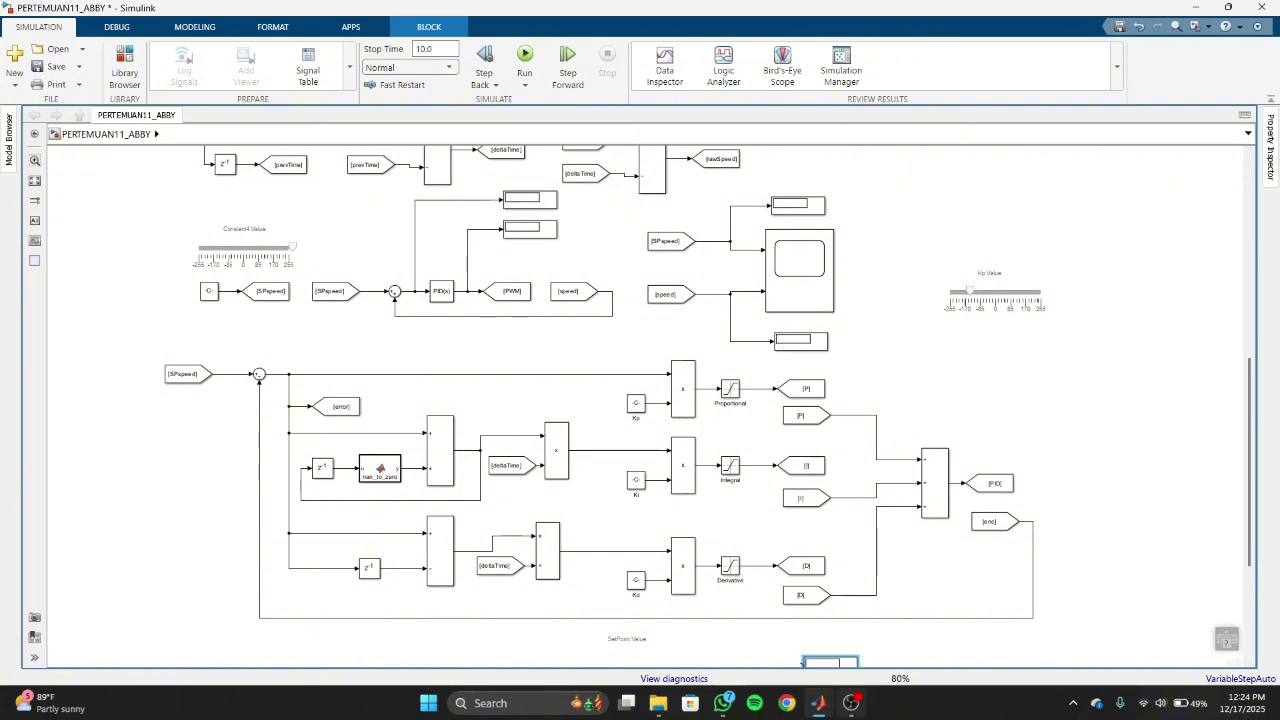
{"action": "left_click", "coordinate": [851, 703]}
{"action": "left_click", "coordinate": [1194, 7]}
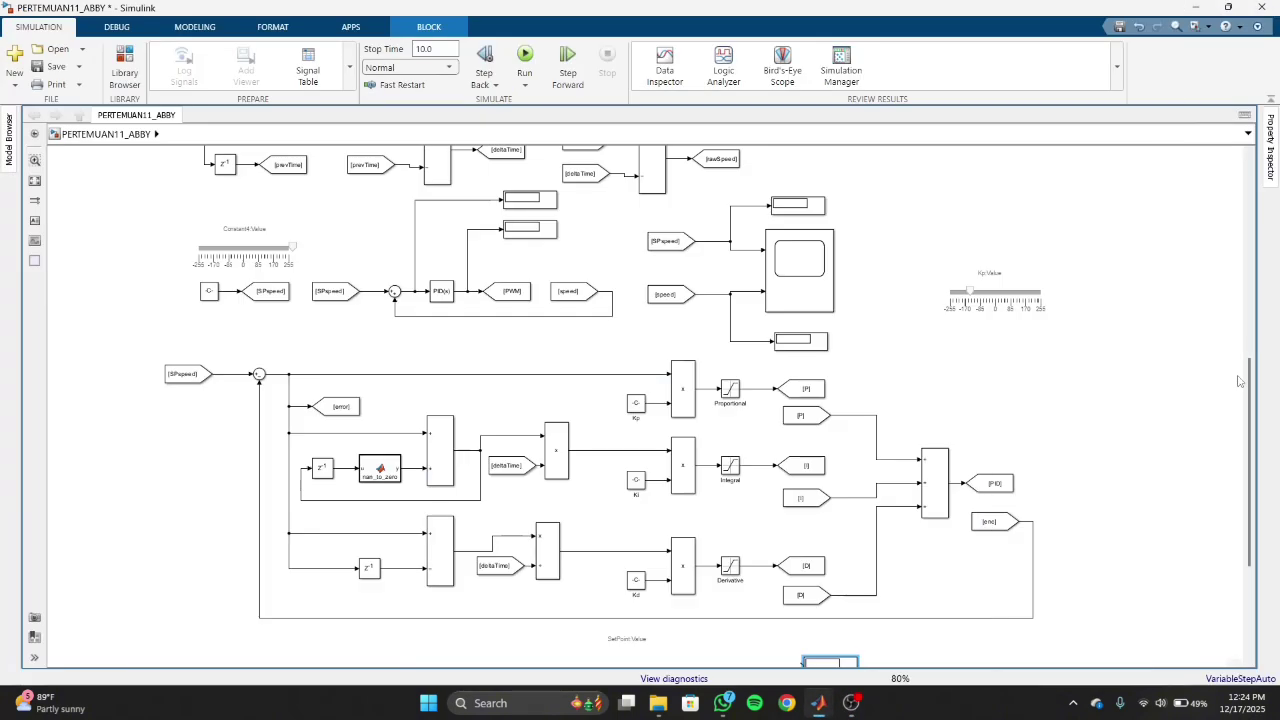
{"action": "scroll", "coordinate": [1238, 380], "scroll_direction": "down", "scroll_amount": 3}
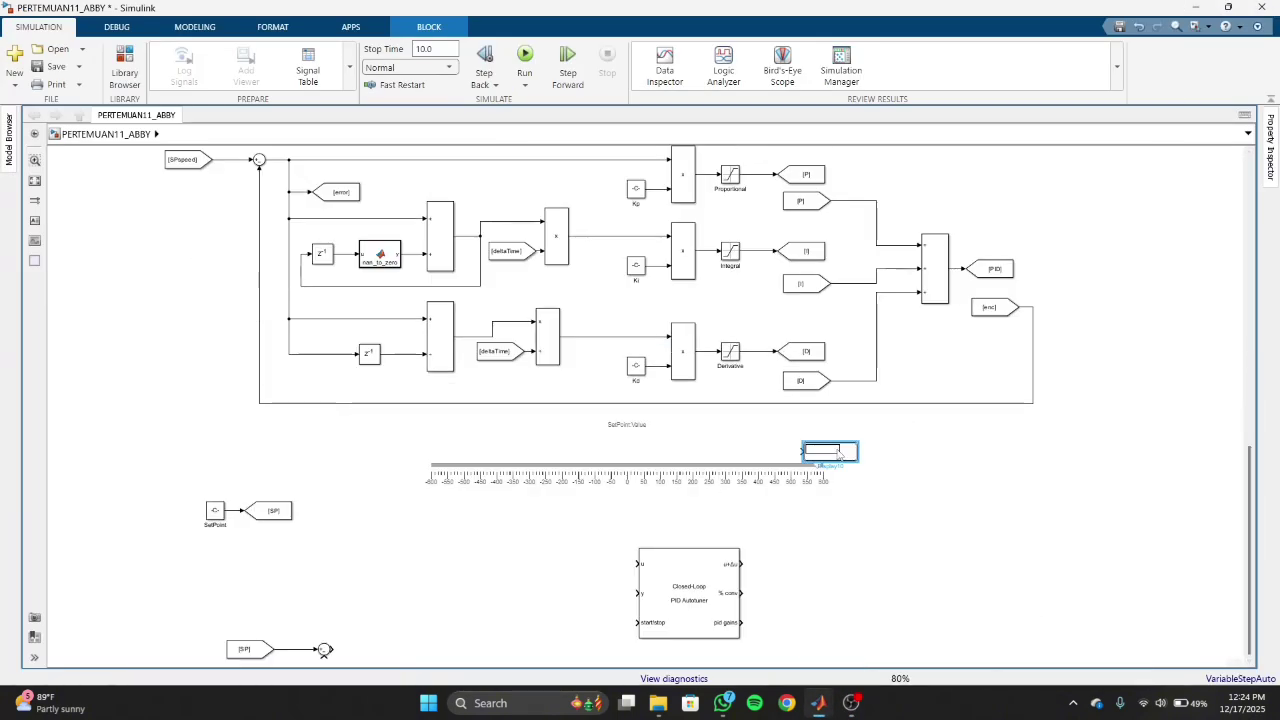
Undo the moves of the copied Display block and the line started from the lower sum junction.
{"action": "key", "text": "ctrl+z"}
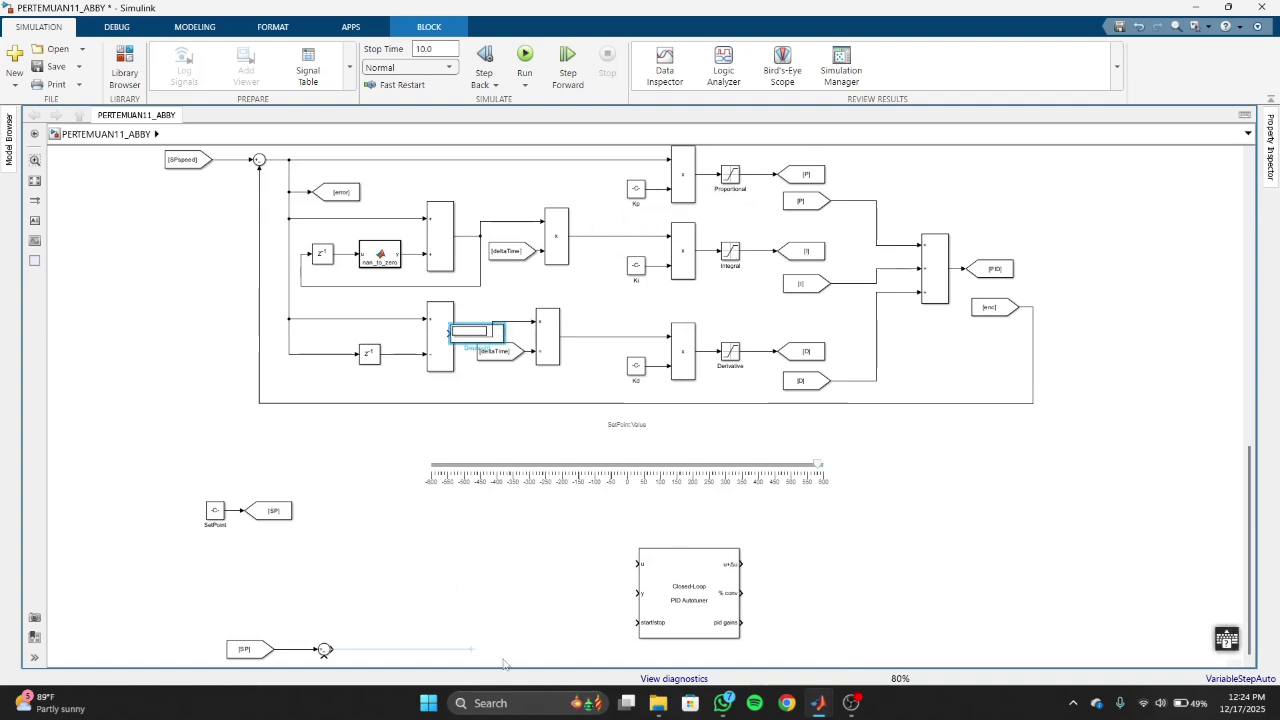
{"action": "key", "text": "ctrl+z"}
{"action": "key", "text": "ctrl+z"}
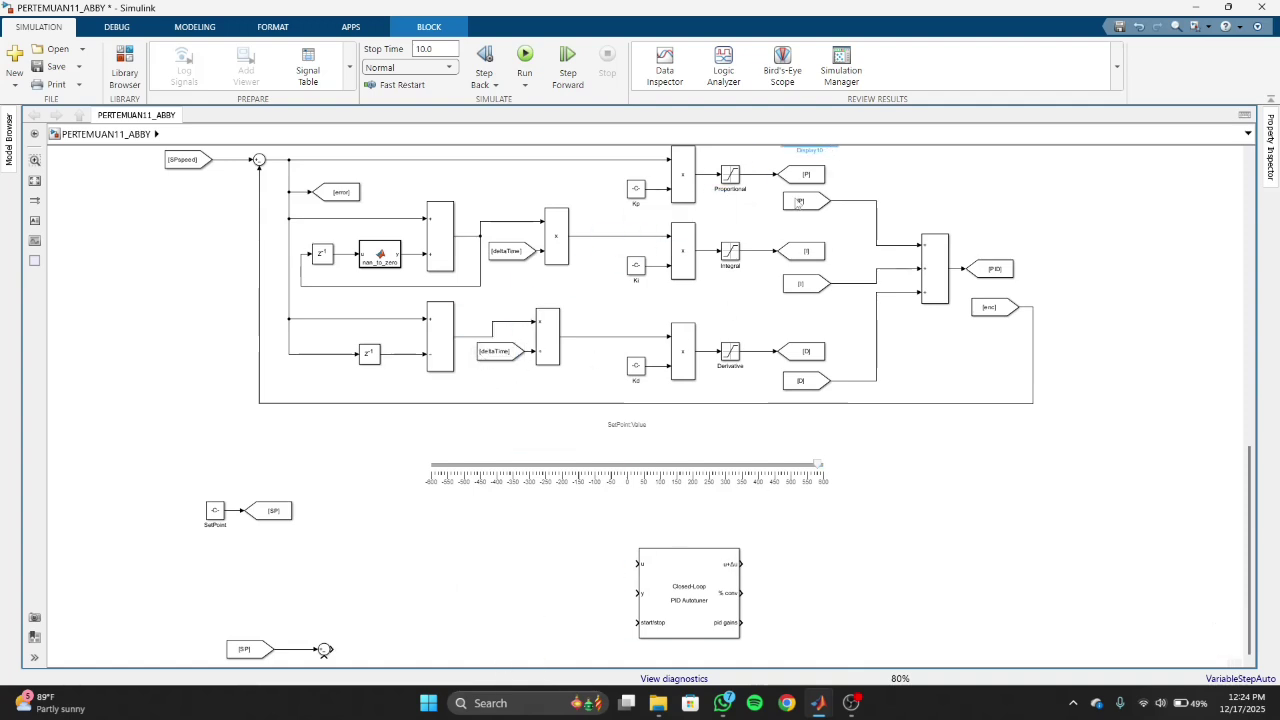
Move the copied Display block from beneath the speed scope to the free area below the [SP] From block's sum junction.
{"action": "left_click_drag", "start_coordinate": [832, 153], "coordinate": [914, 191]}
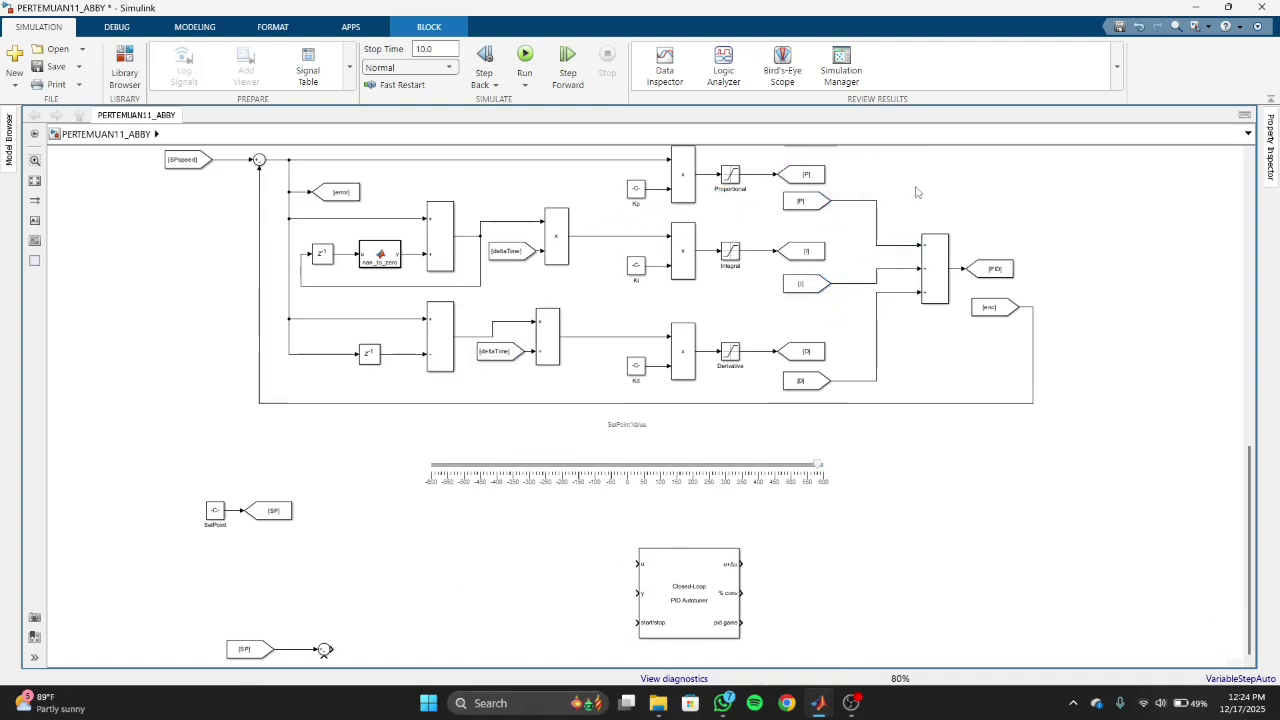
{"action": "left_click_drag", "start_coordinate": [1252, 510], "coordinate": [1252, 470]}
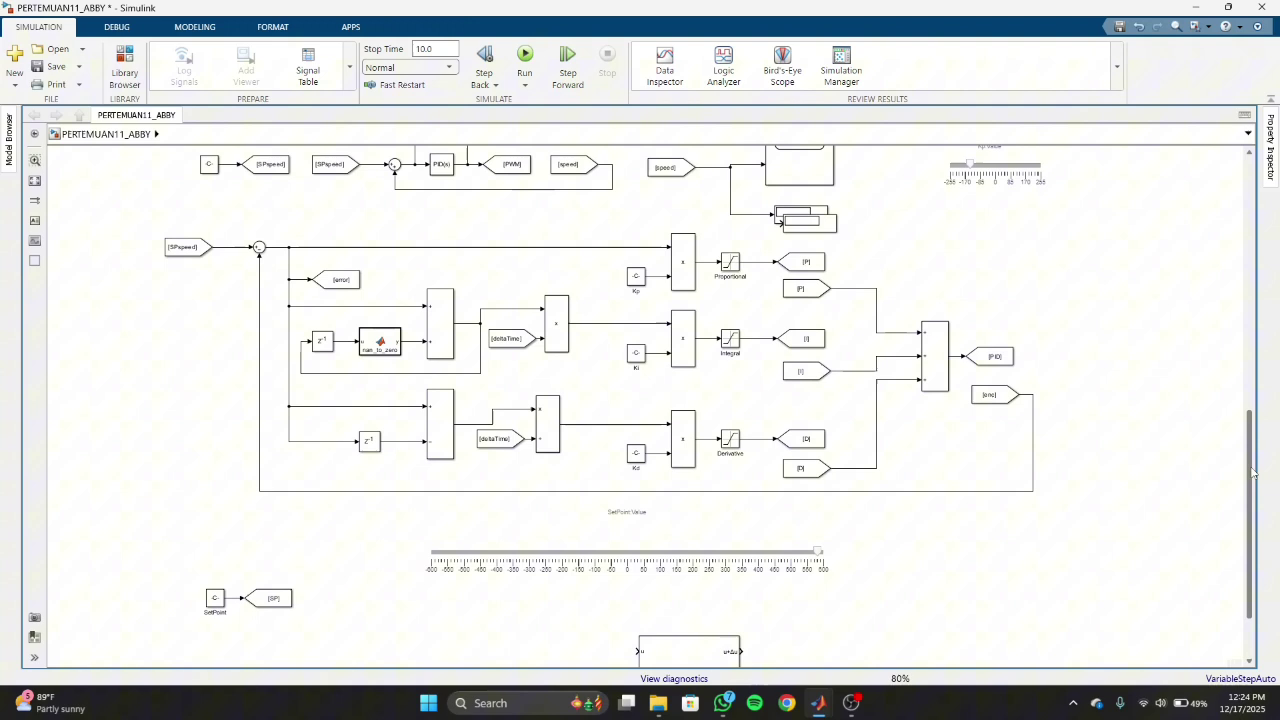
{"action": "left_click", "coordinate": [808, 221]}
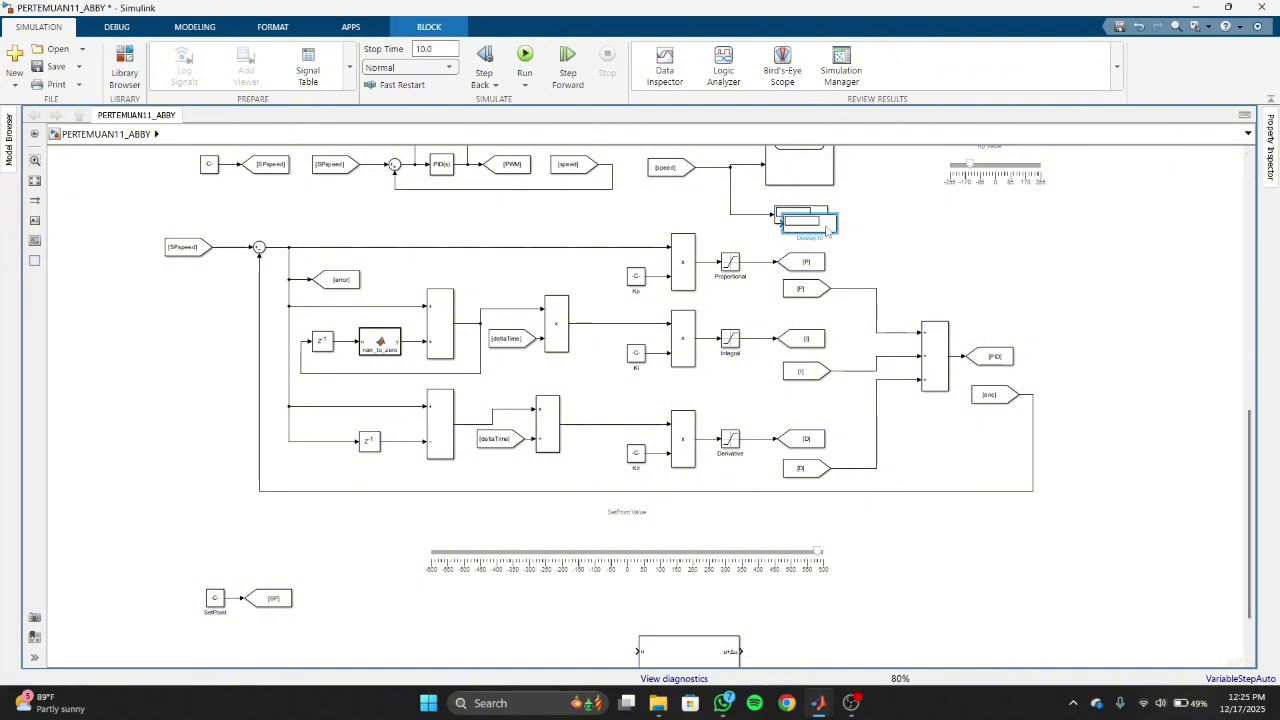
{"action": "left_click_drag", "start_coordinate": [826, 230], "coordinate": [507, 614]}
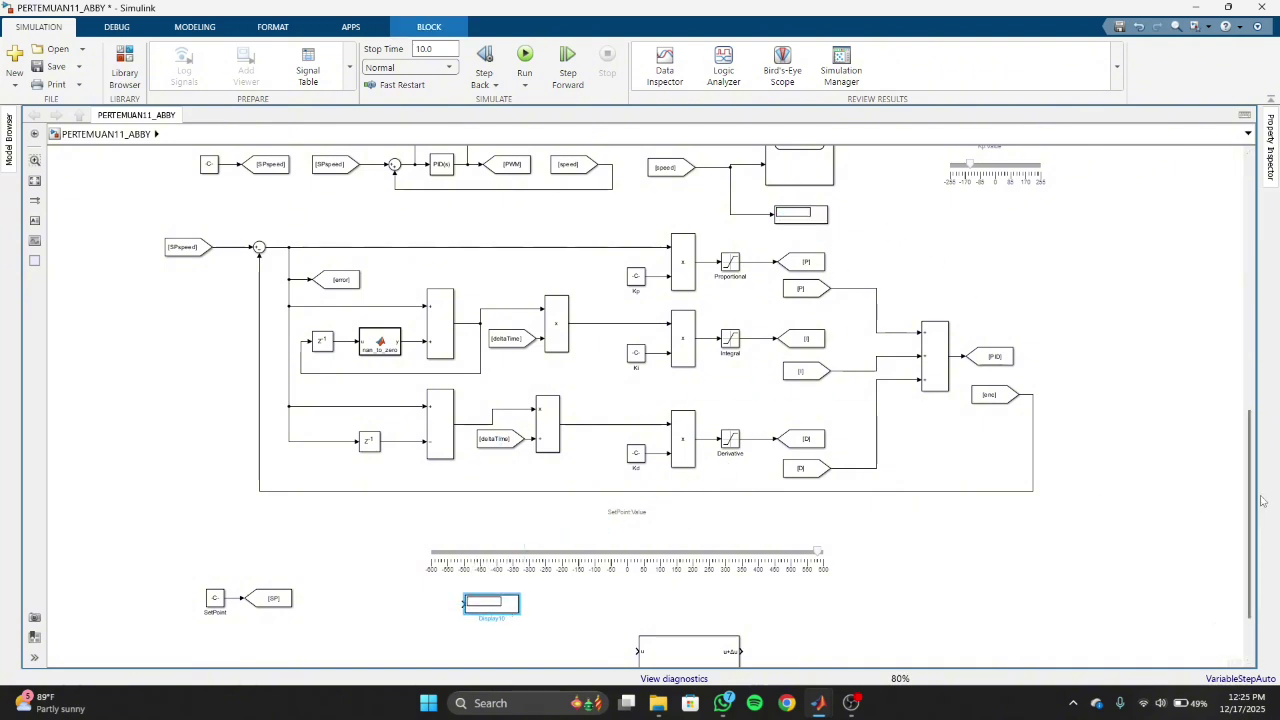
{"action": "left_click_drag", "start_coordinate": [1251, 502], "coordinate": [1251, 539]}
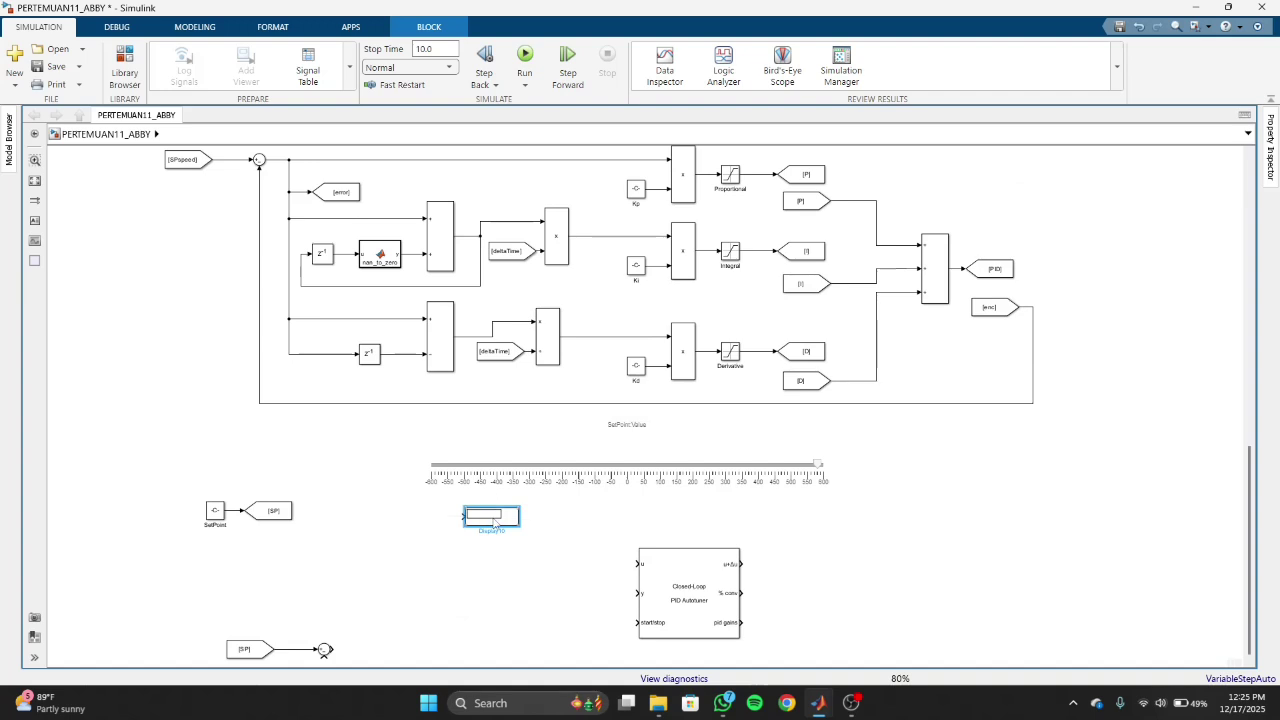
{"action": "left_click_drag", "start_coordinate": [493, 521], "coordinate": [373, 604]}
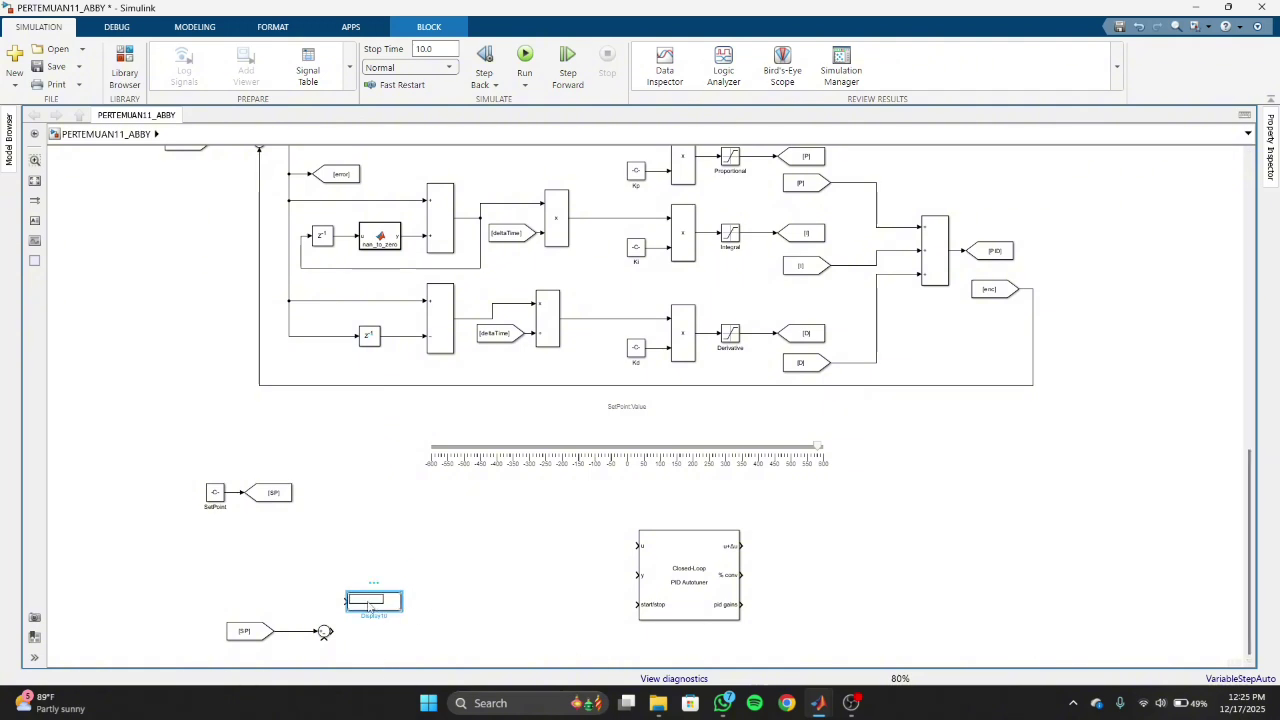
{"action": "left_click_drag", "start_coordinate": [370, 607], "coordinate": [337, 670]}
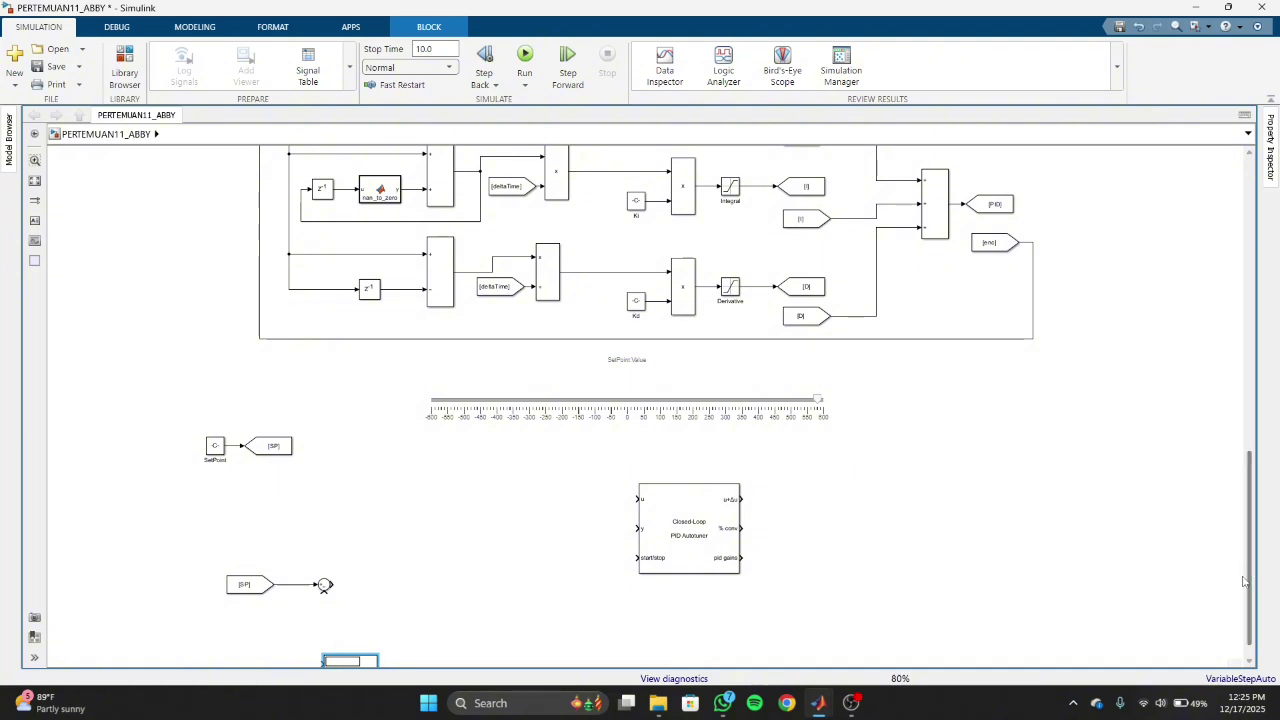
Connect the Display's input to the line between the [SP] From block and the sum junction, placing the Display directly beneath the From block.
{"action": "scroll", "coordinate": [1248, 610], "scroll_direction": "down", "scroll_amount": 1}
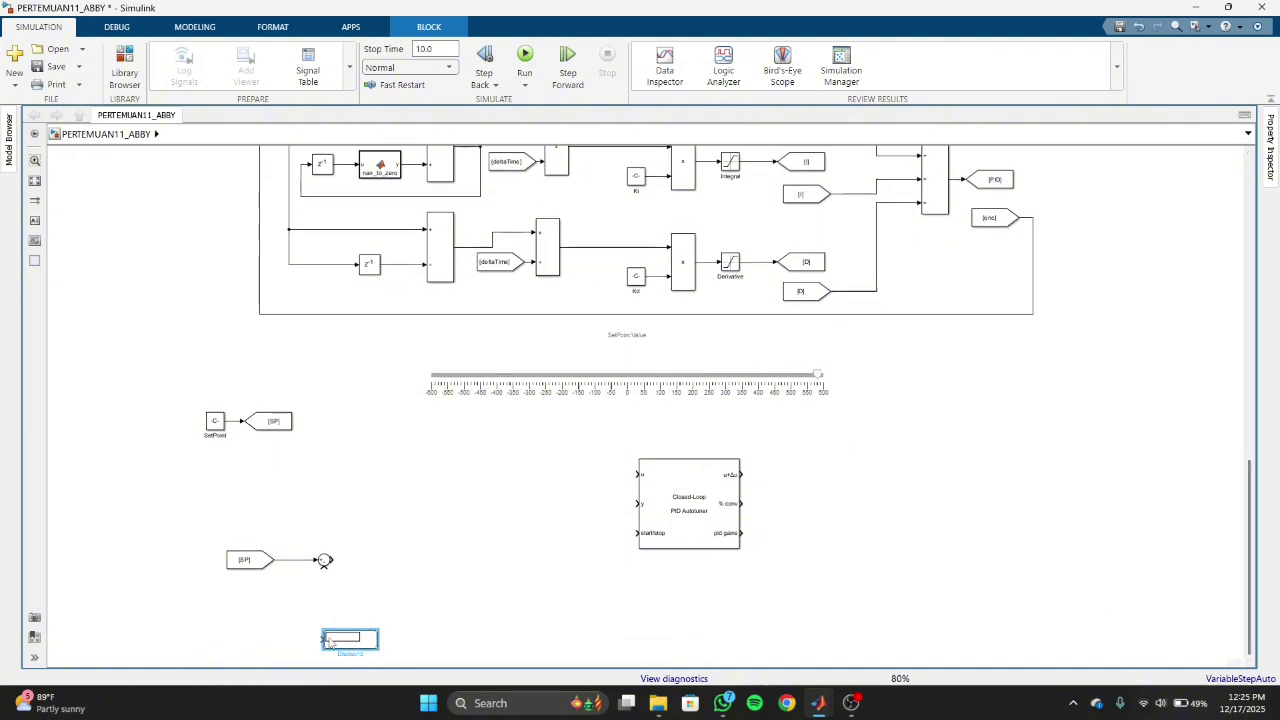
{"action": "mouse_move", "coordinate": [330, 642]}
{"action": "left_mouse_down"}
{"action": "mouse_move", "coordinate": [234, 611]}
{"action": "mouse_move", "coordinate": [295, 558]}
{"action": "left_mouse_up"}
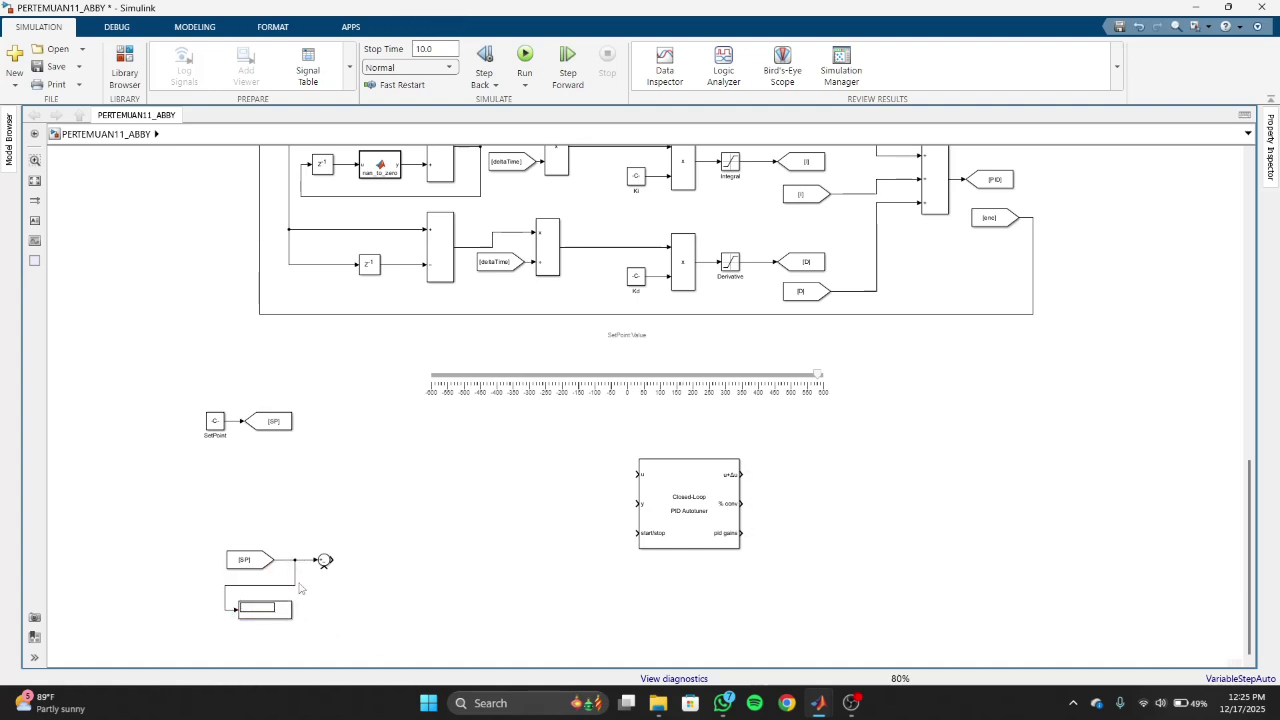
{"action": "left_click_drag", "start_coordinate": [268, 604], "coordinate": [247, 602]}
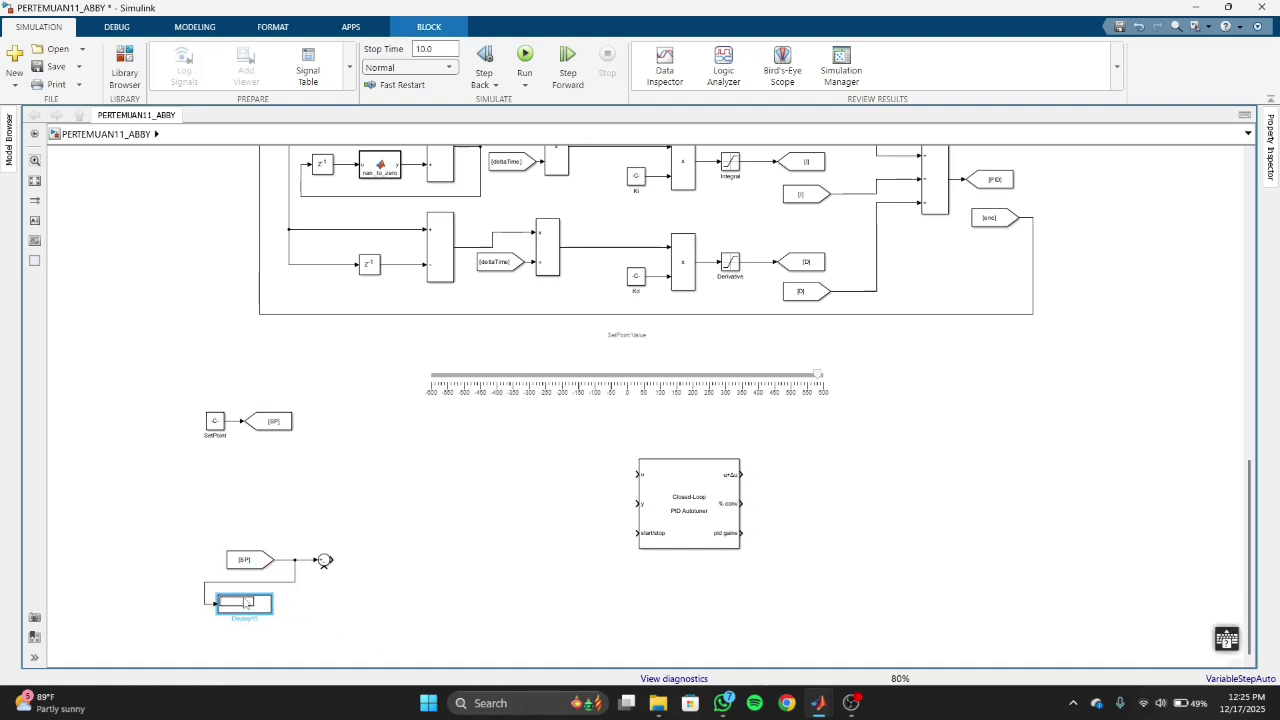
Add a PID Controller block to the free area at the lower left of the Closed-Loop PID Autotuner.
{"action": "left_click", "coordinate": [514, 634]}
{"action": "double_click", "coordinate": [521, 636]}
{"action": "type", "text": "PID"}
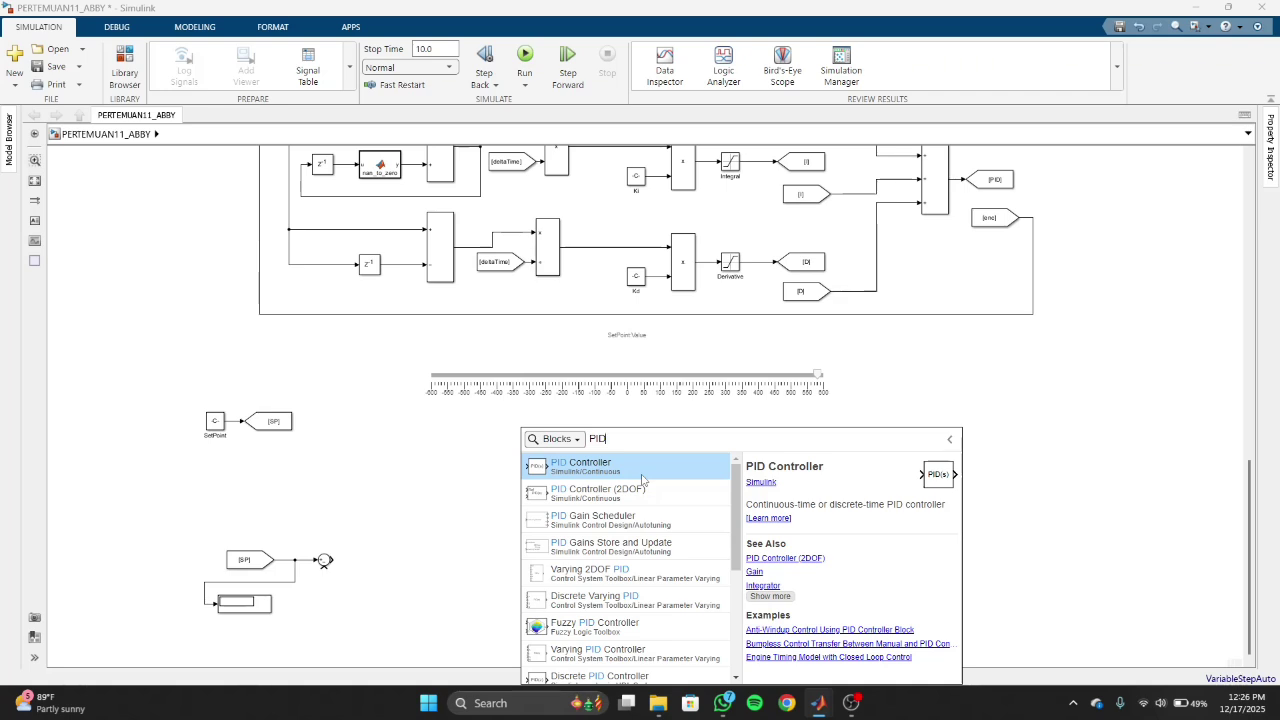
{"action": "key", "text": "Return"}
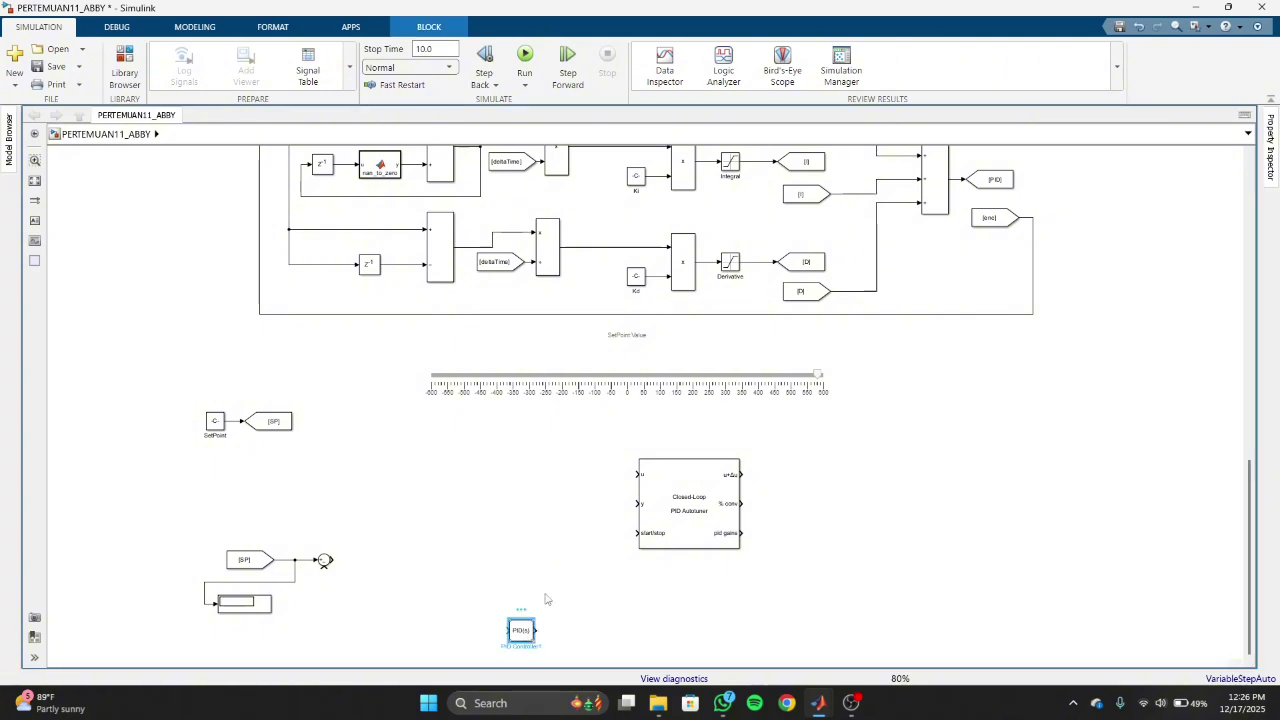
Set the new PID Controller's form to Ideal and accept the parameters.
{"action": "double_click", "coordinate": [522, 631]}
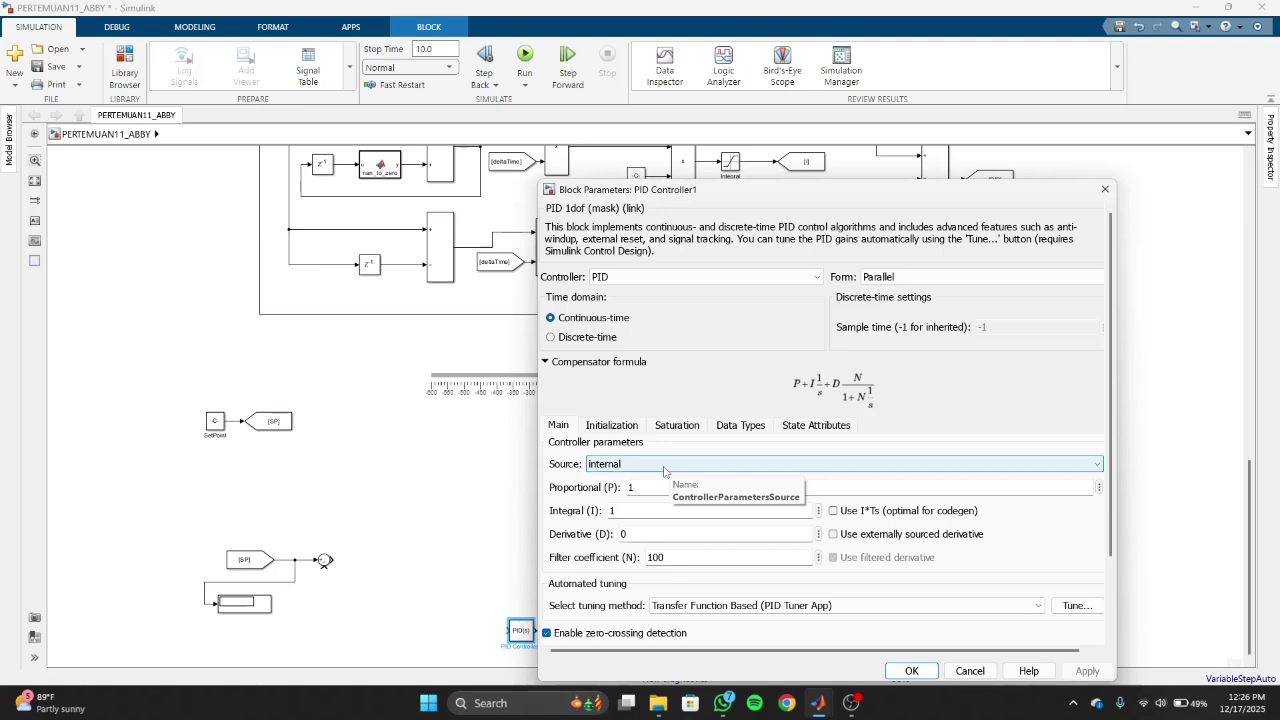
{"action": "left_click", "coordinate": [884, 278]}
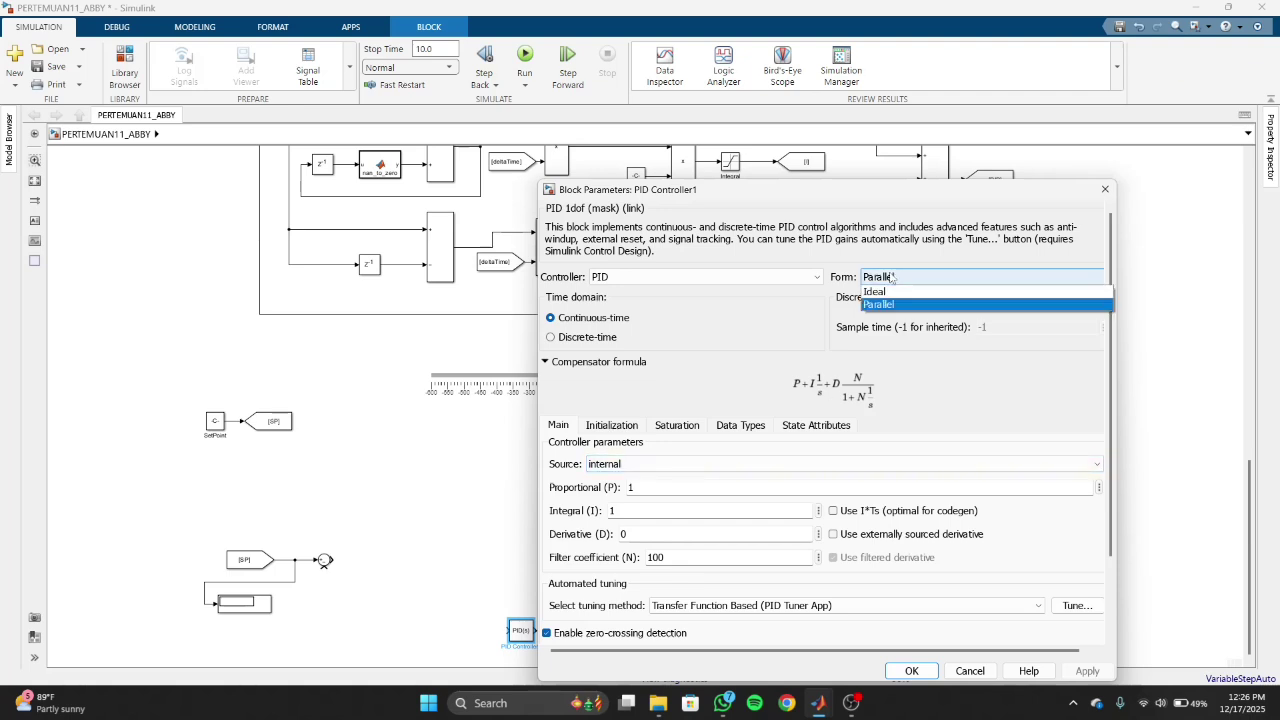
{"action": "left_click", "coordinate": [880, 291]}
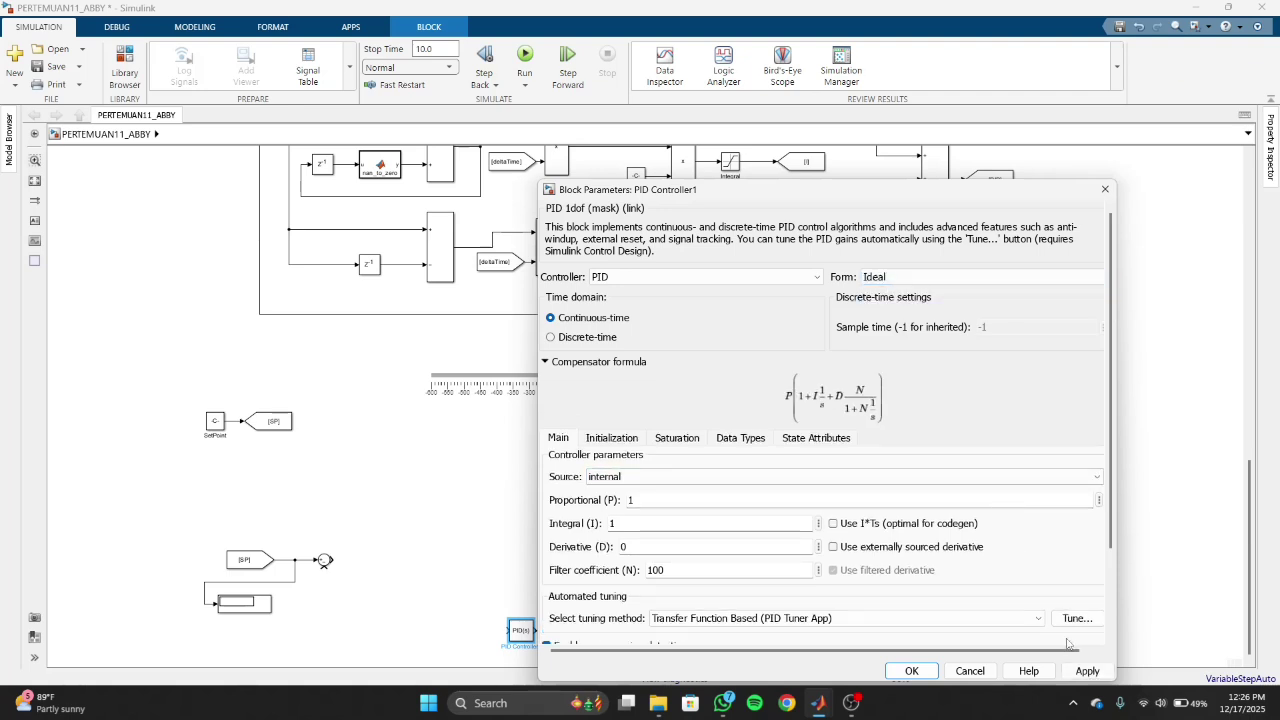
{"action": "left_click", "coordinate": [1087, 671]}
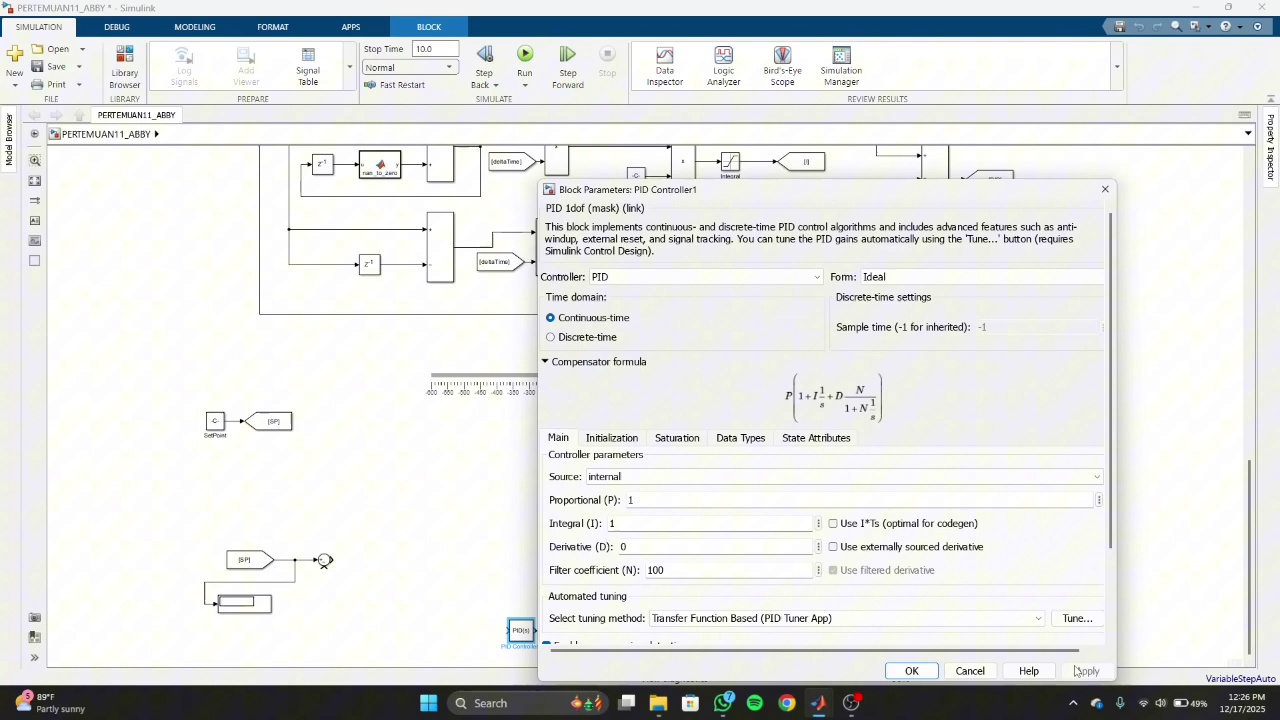
{"action": "left_click", "coordinate": [911, 671]}
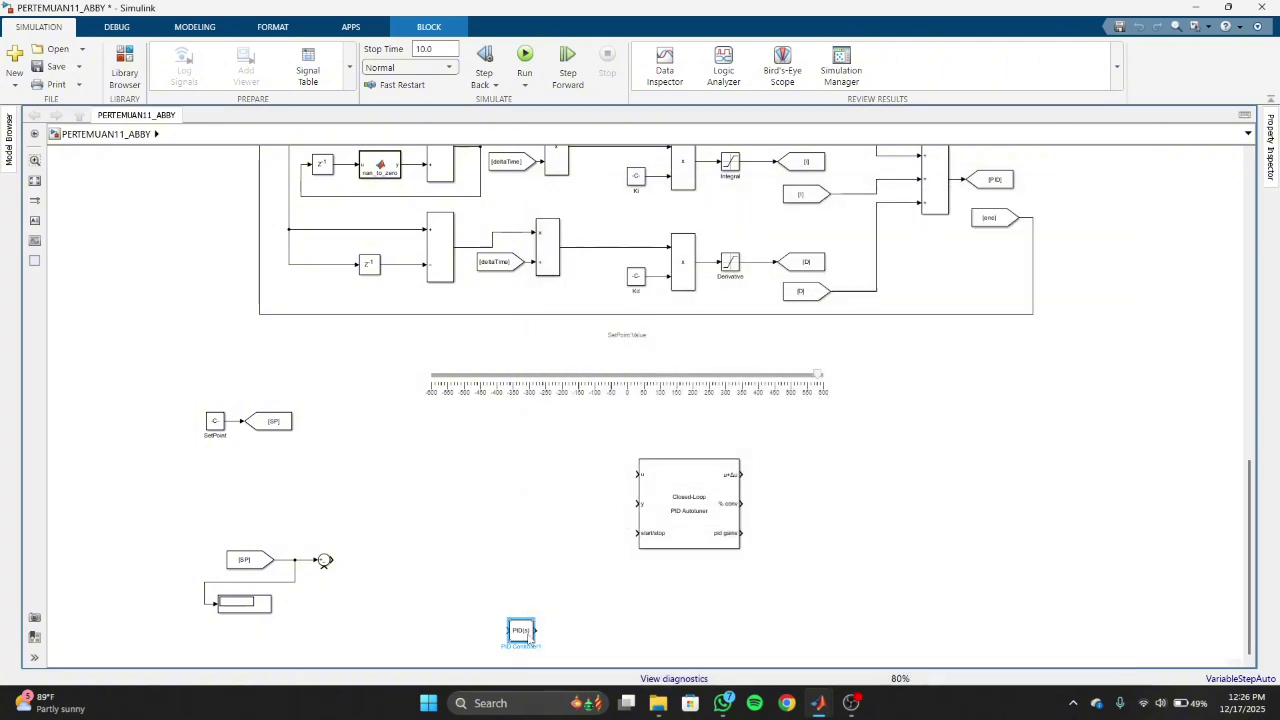
Enlarge the new PID Controller block and switch its time domain to Discrete-time.
{"action": "left_click_drag", "start_coordinate": [532, 640], "coordinate": [563, 656]}
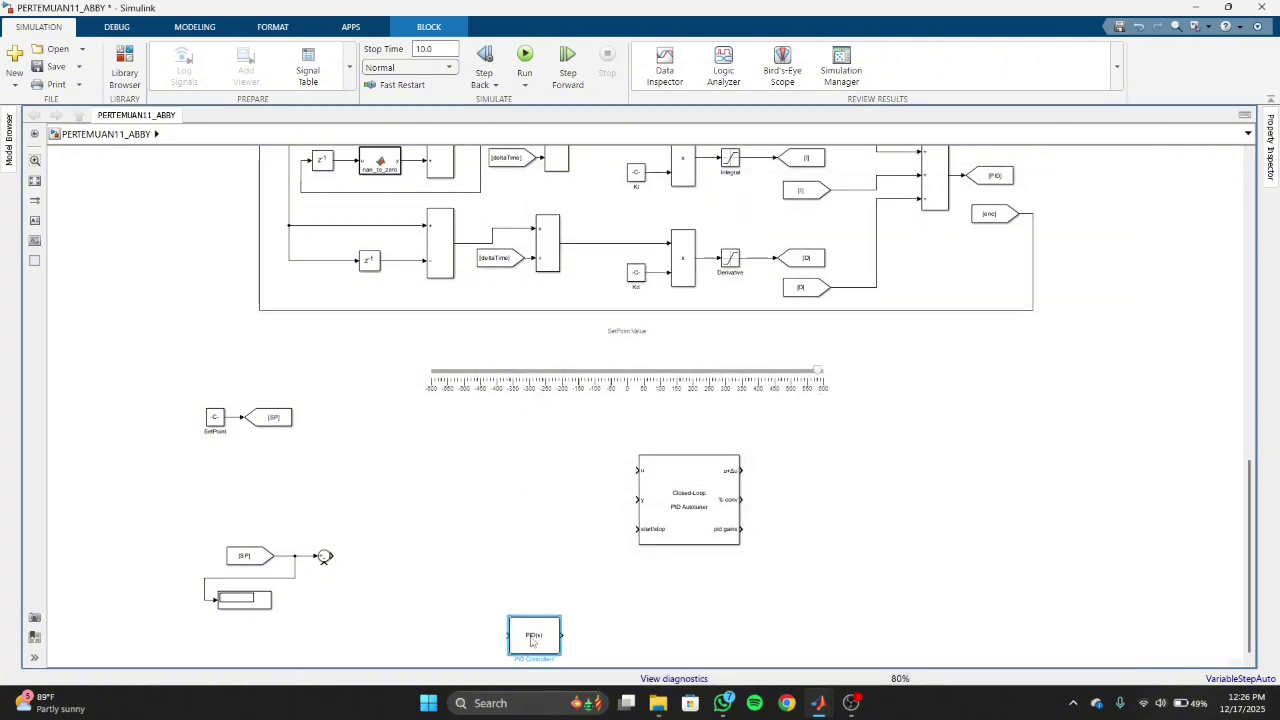
{"action": "double_click", "coordinate": [532, 642]}
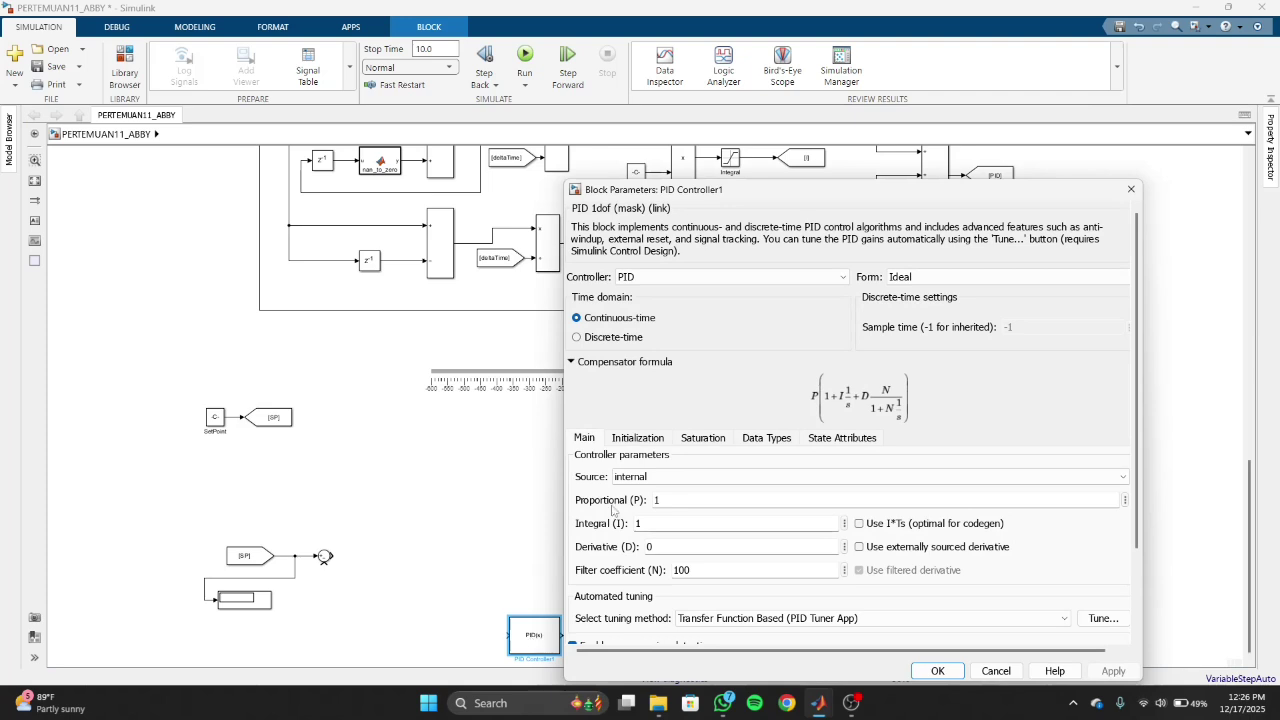
{"action": "left_click", "coordinate": [703, 277]}
{"action": "left_click", "coordinate": [703, 277]}
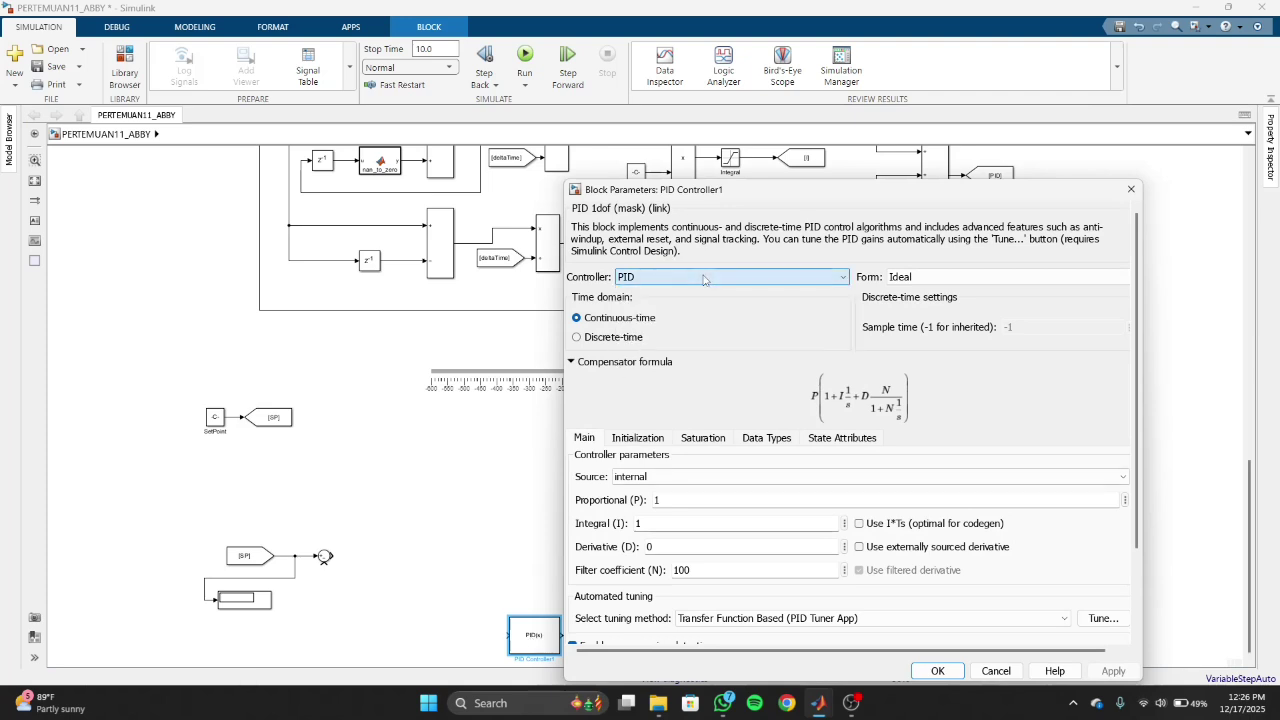
{"action": "left_click", "coordinate": [910, 281]}
{"action": "left_click", "coordinate": [906, 291]}
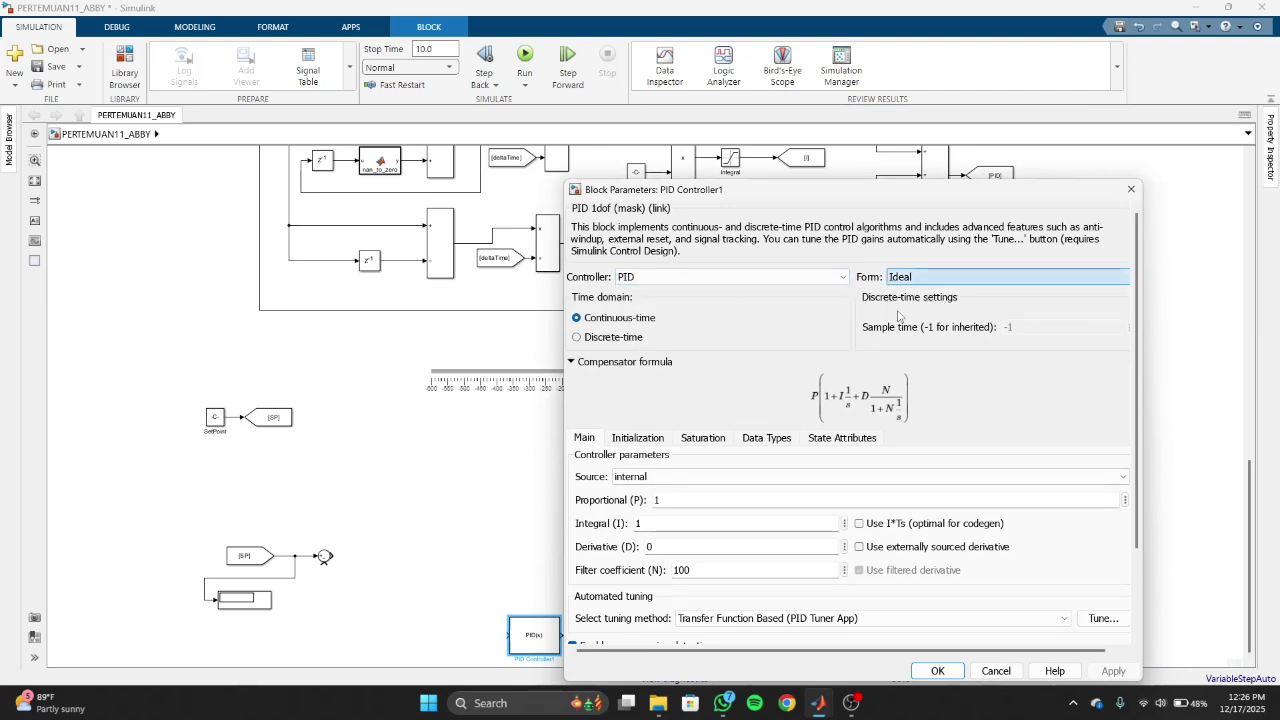
{"action": "scroll", "coordinate": [699, 481], "scroll_direction": "down", "scroll_amount": 2}
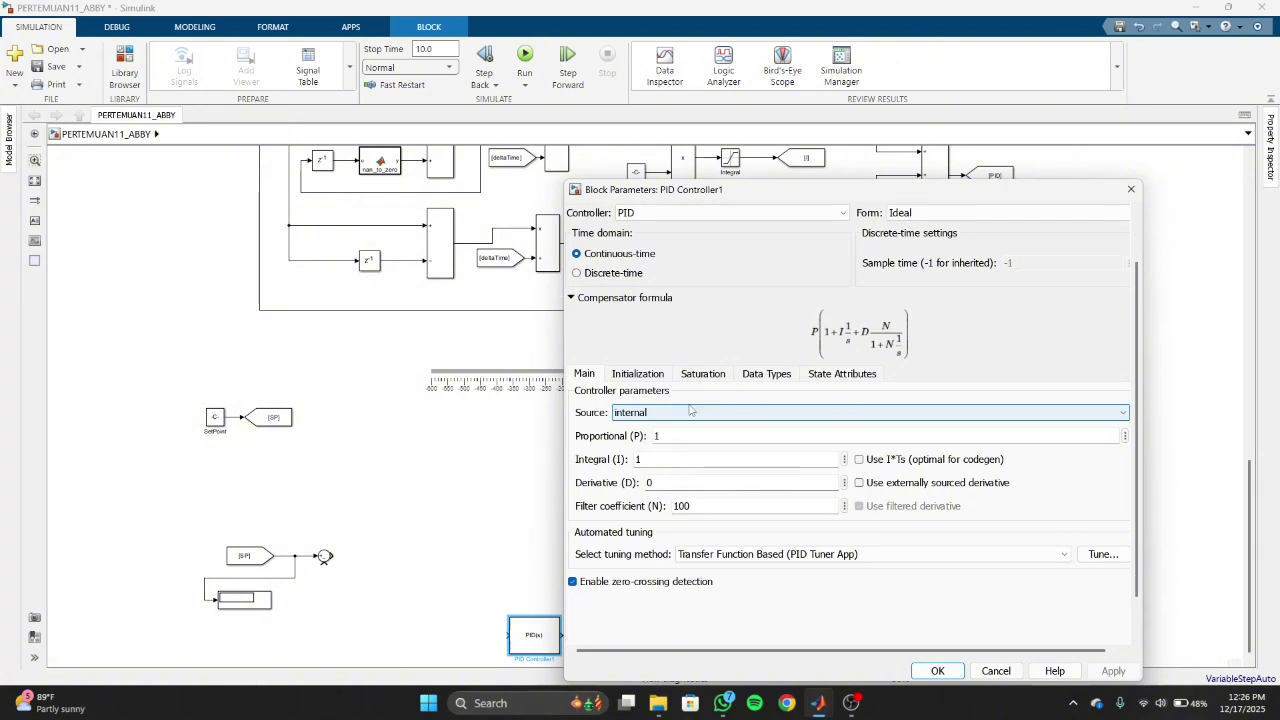
{"action": "left_click", "coordinate": [577, 273]}
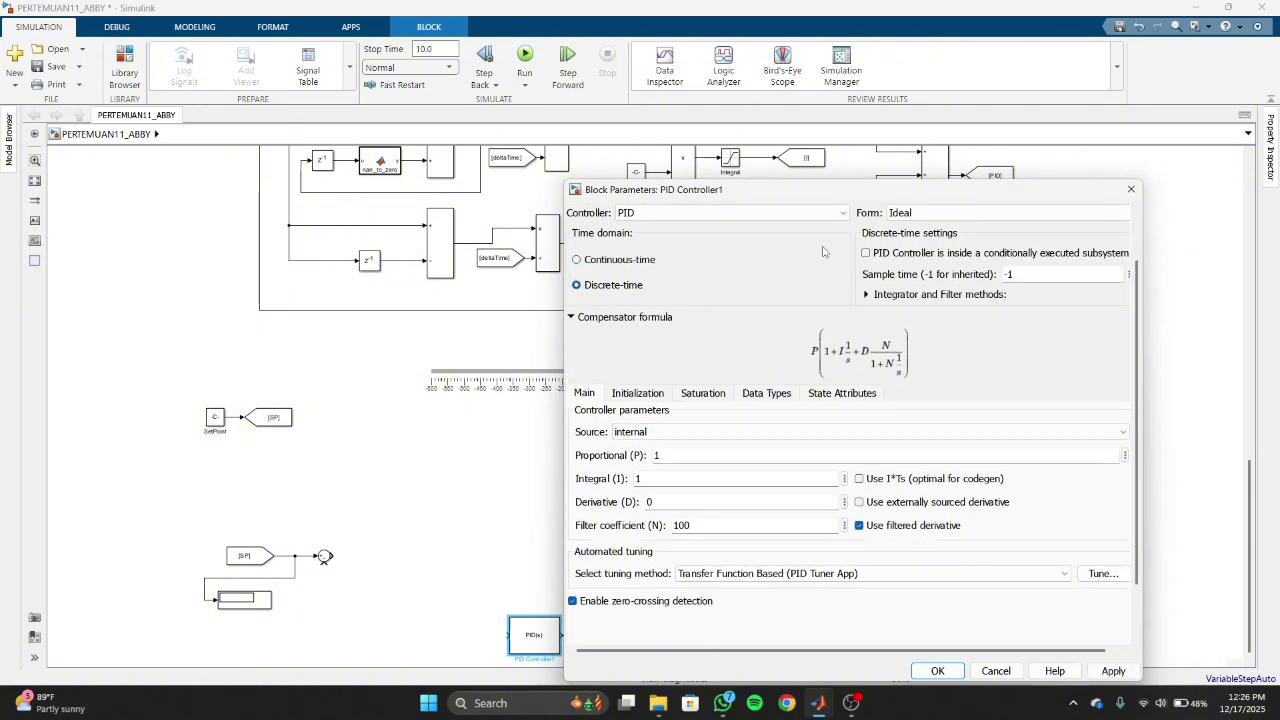
Set the discrete PID Controller's form to Parallel and apply the parameters.
{"action": "left_click", "coordinate": [916, 213]}
{"action": "left_click", "coordinate": [918, 222]}
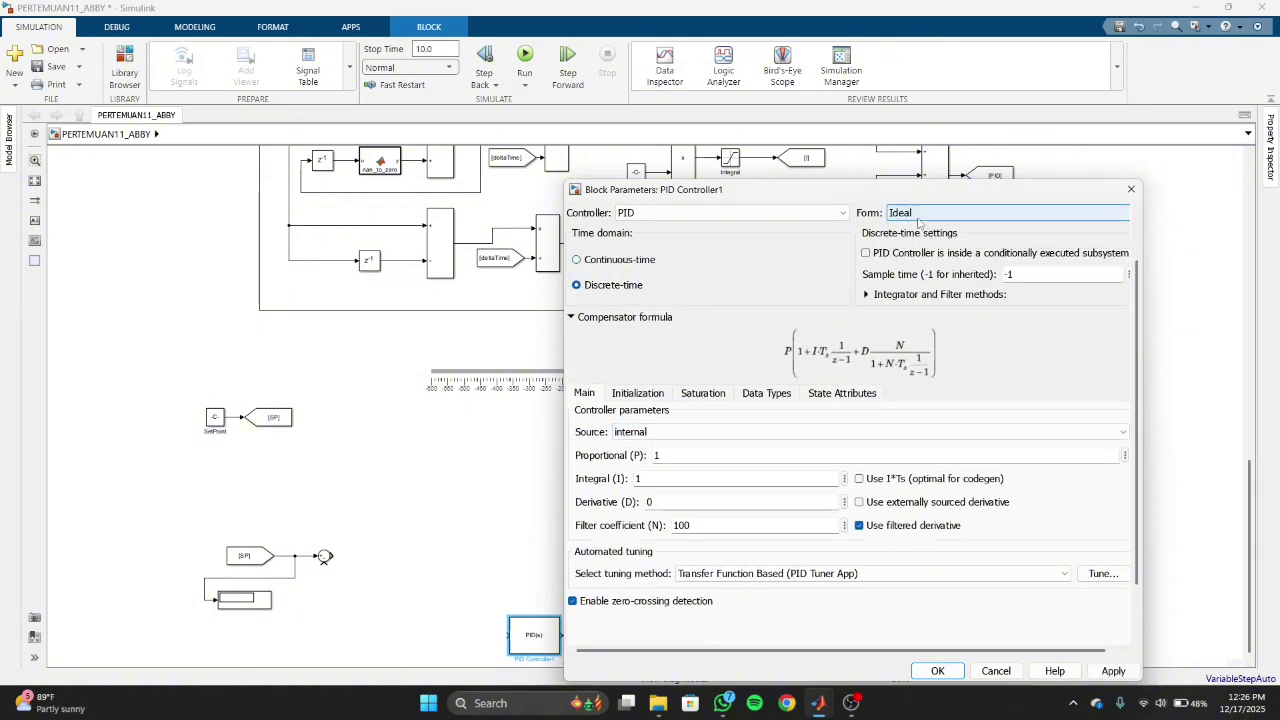
{"action": "left_click", "coordinate": [924, 213]}
{"action": "left_click", "coordinate": [908, 241]}
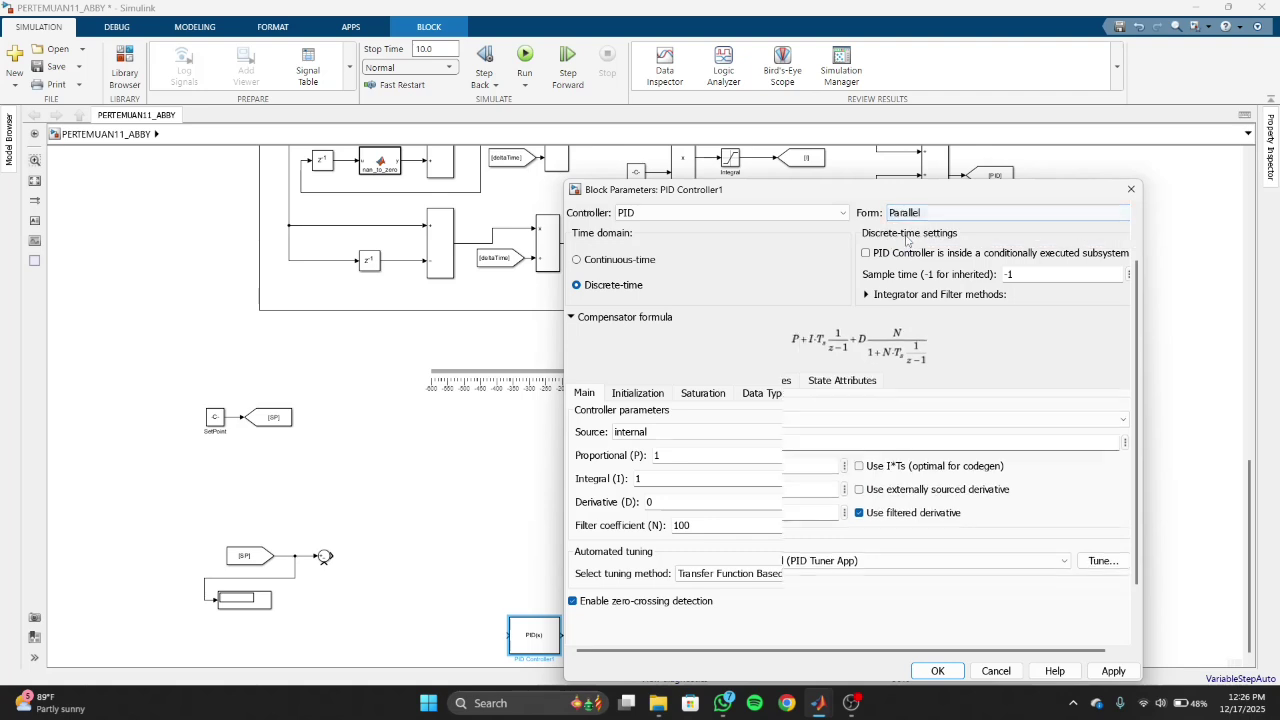
{"action": "left_click", "coordinate": [1110, 671]}
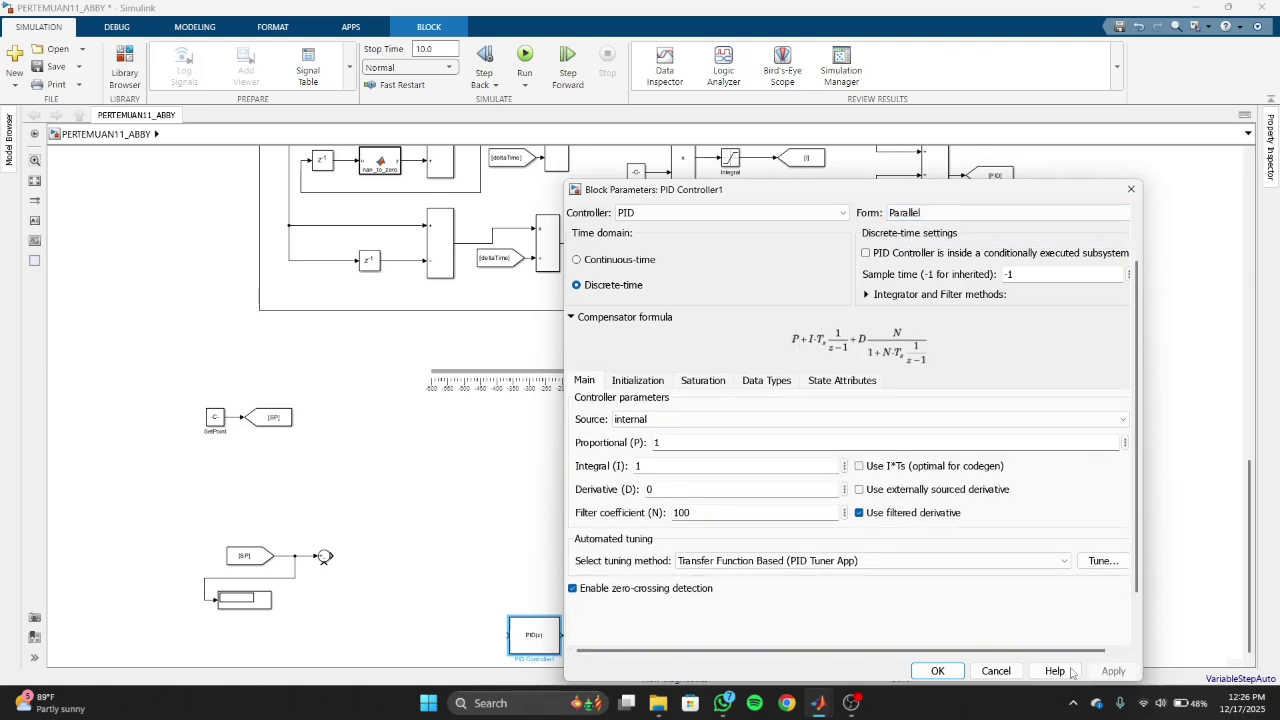
Accept the PID Controller parameters, then place the block beside the sum junction and connect the junction's output to it.
{"action": "left_click", "coordinate": [938, 671]}
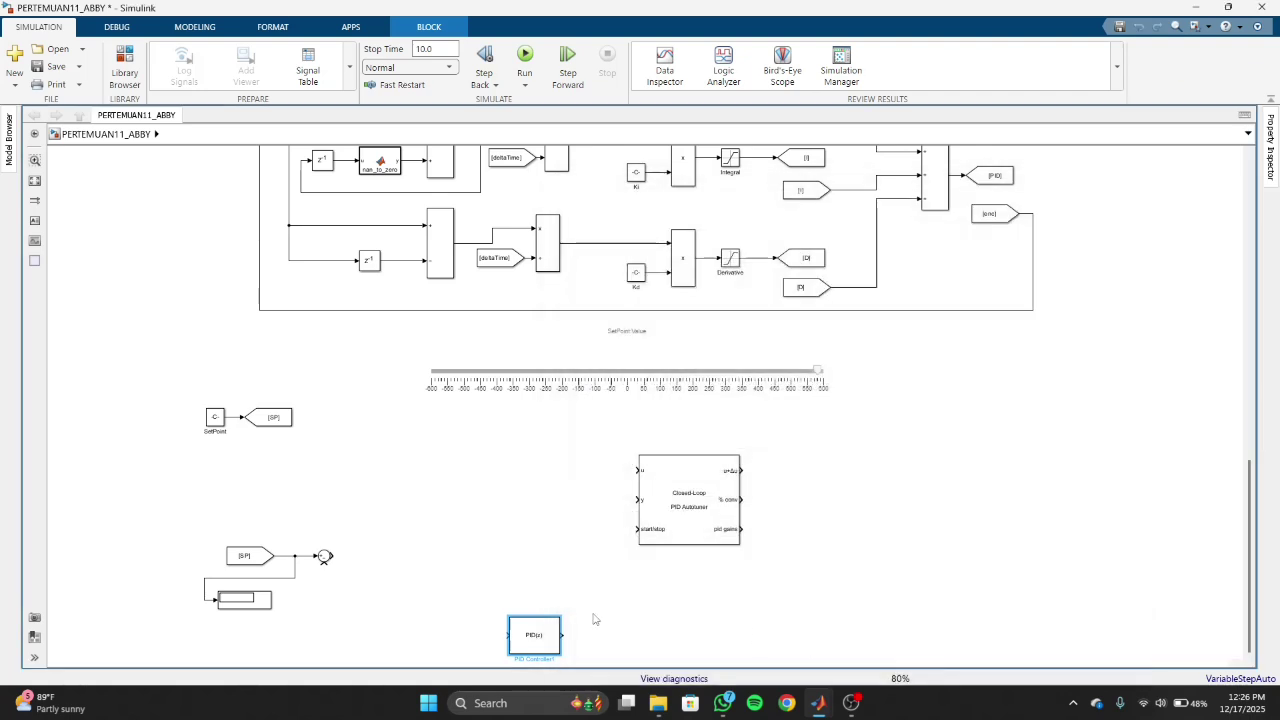
{"action": "left_click_drag", "start_coordinate": [528, 640], "coordinate": [391, 561]}
{"action": "left_click", "coordinate": [350, 558]}
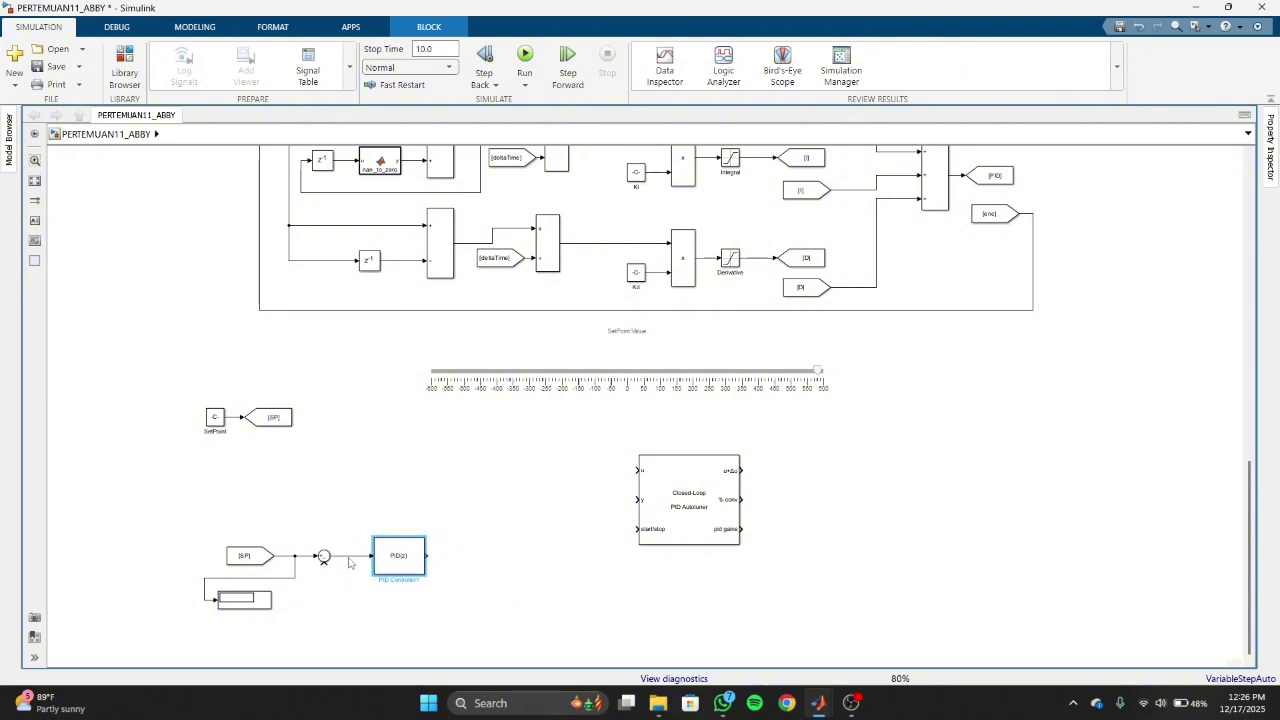
Duplicate the Display directly below the existing one and try to wire the copy to the sum junction's negative input.
{"action": "left_click", "coordinate": [246, 602]}
{"action": "left_click_drag", "start_coordinate": [246, 602], "coordinate": [256, 650]}
{"action": "left_click", "coordinate": [324, 569]}
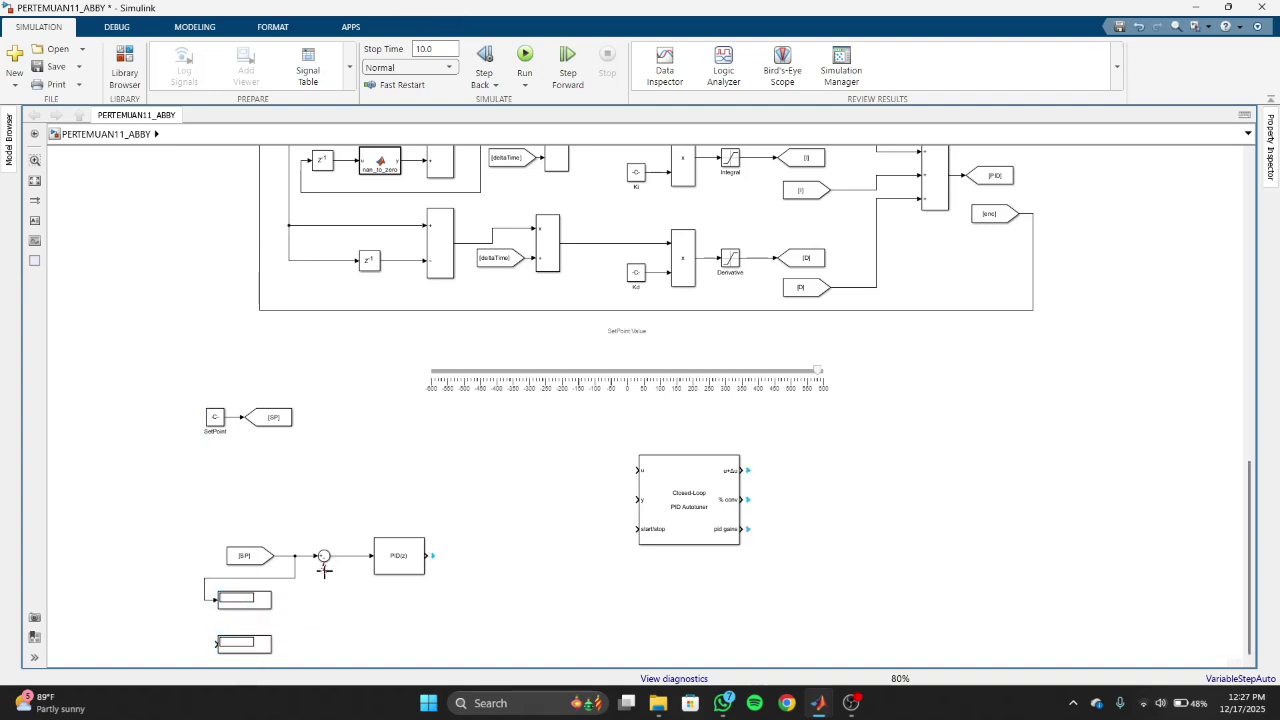
{"action": "left_click_drag", "start_coordinate": [214, 643], "coordinate": [324, 547]}
{"action": "left_click_drag", "start_coordinate": [214, 589], "coordinate": [324, 512]}
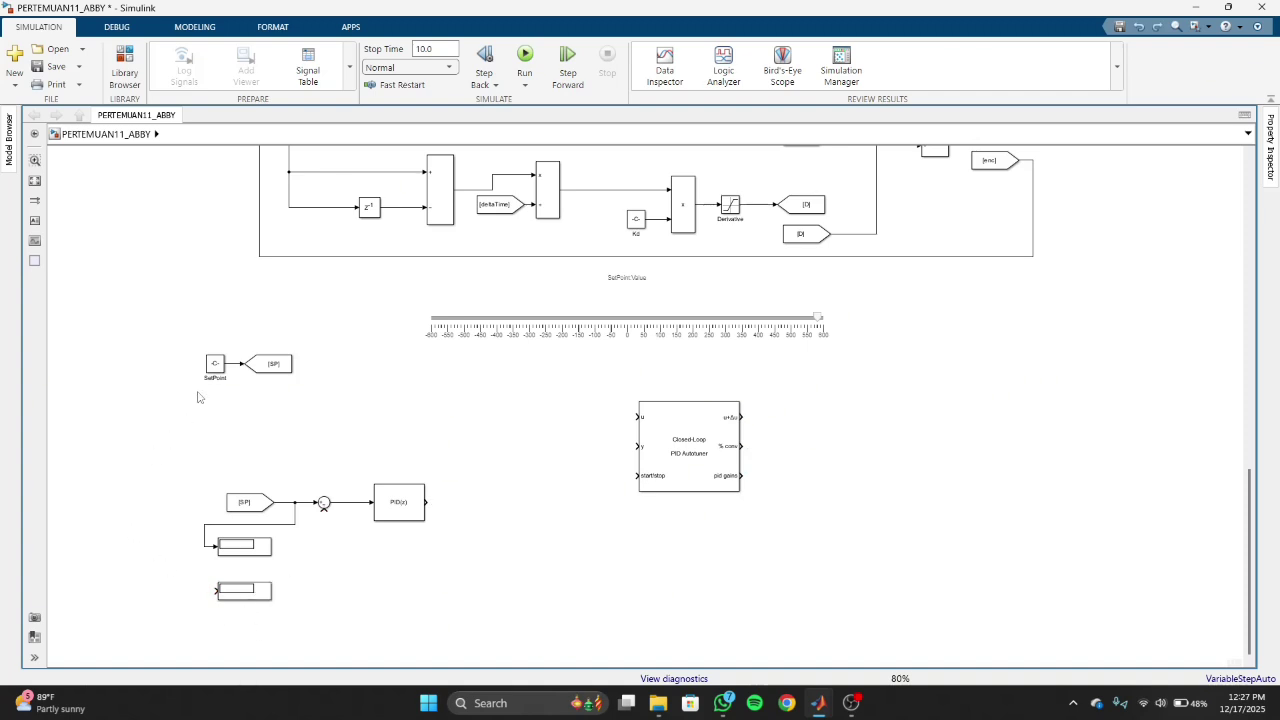
Copy the SetPoint constant to the area below the PID Controller and look through the copy's block parameters.
{"action": "left_click", "coordinate": [215, 365]}
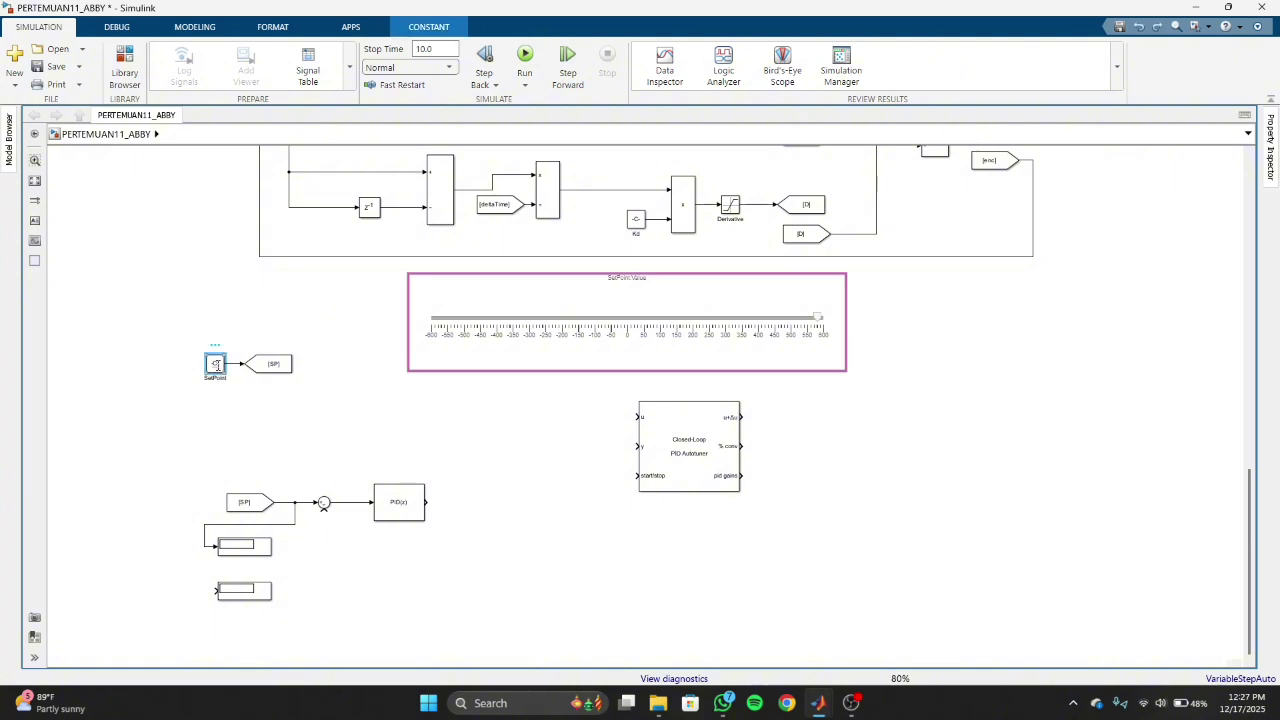
{"action": "left_click_drag", "start_coordinate": [215, 365], "coordinate": [350, 557]}
{"action": "double_click", "coordinate": [353, 557]}
{"action": "left_click", "coordinate": [466, 531]}
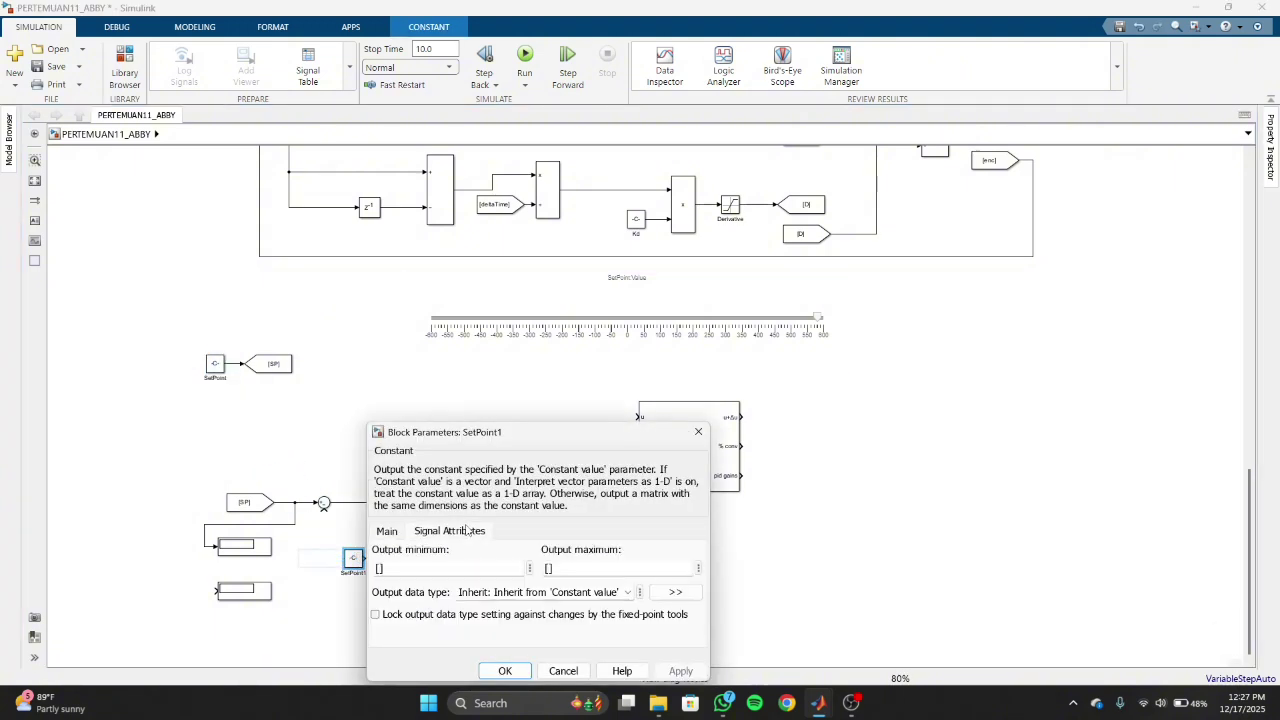
{"action": "left_click", "coordinate": [390, 531]}
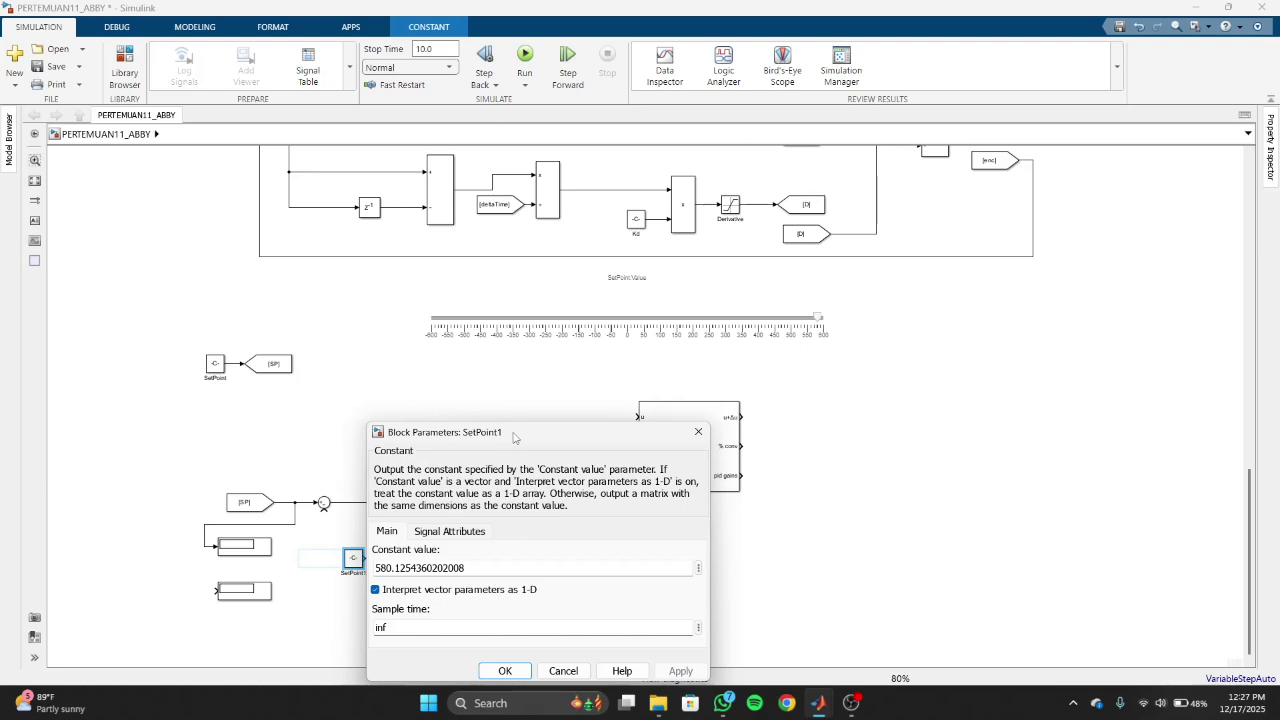
{"action": "left_click_drag", "start_coordinate": [517, 435], "coordinate": [515, 384]}
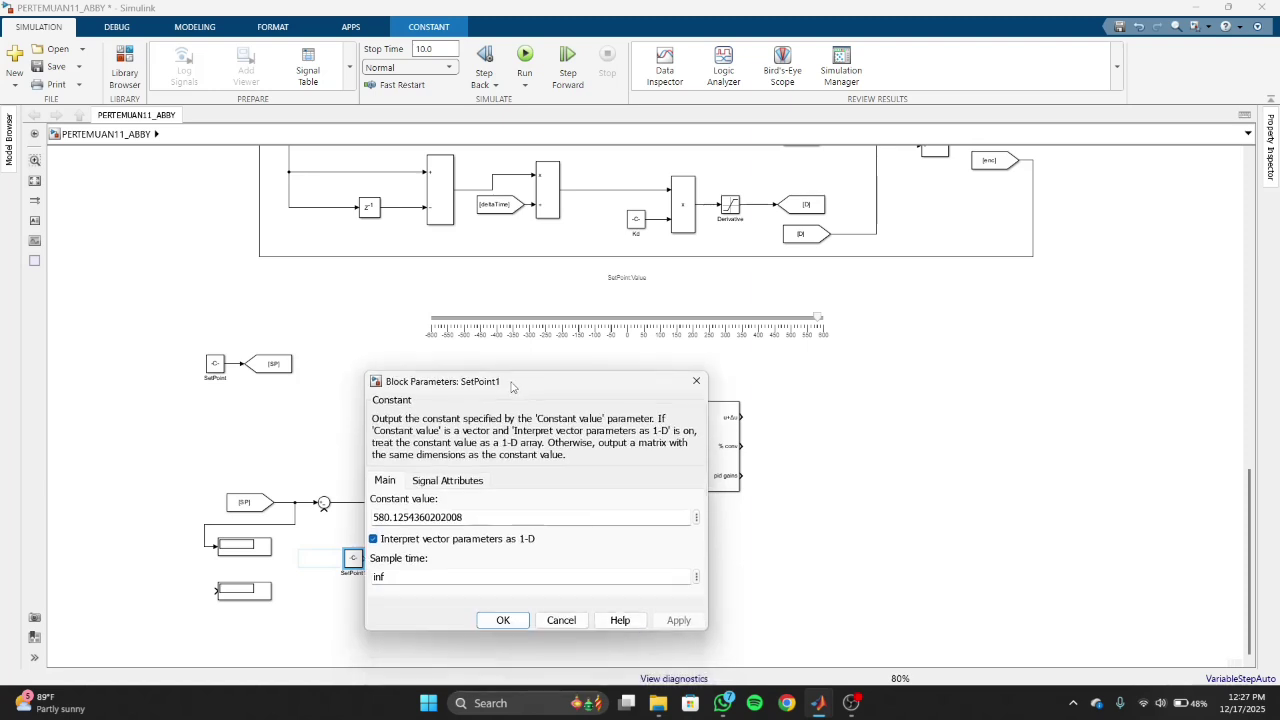
{"action": "double_click", "coordinate": [452, 518]}
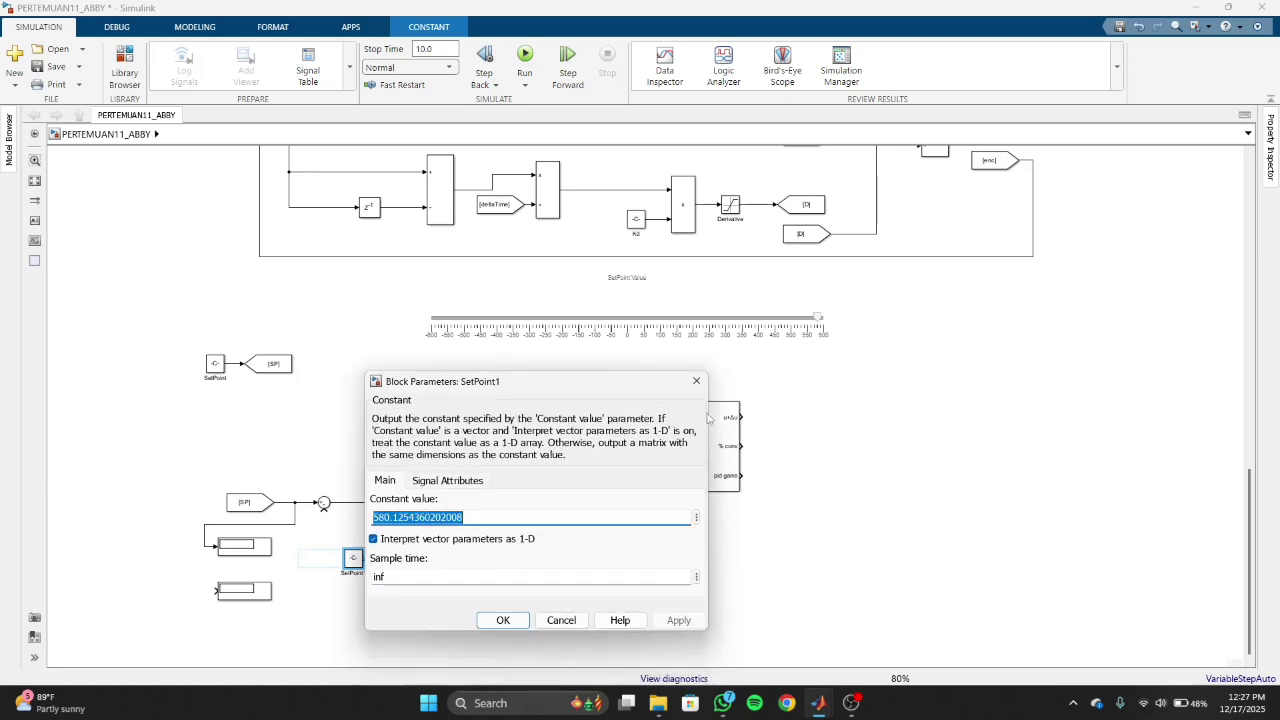
{"action": "left_click", "coordinate": [697, 381]}
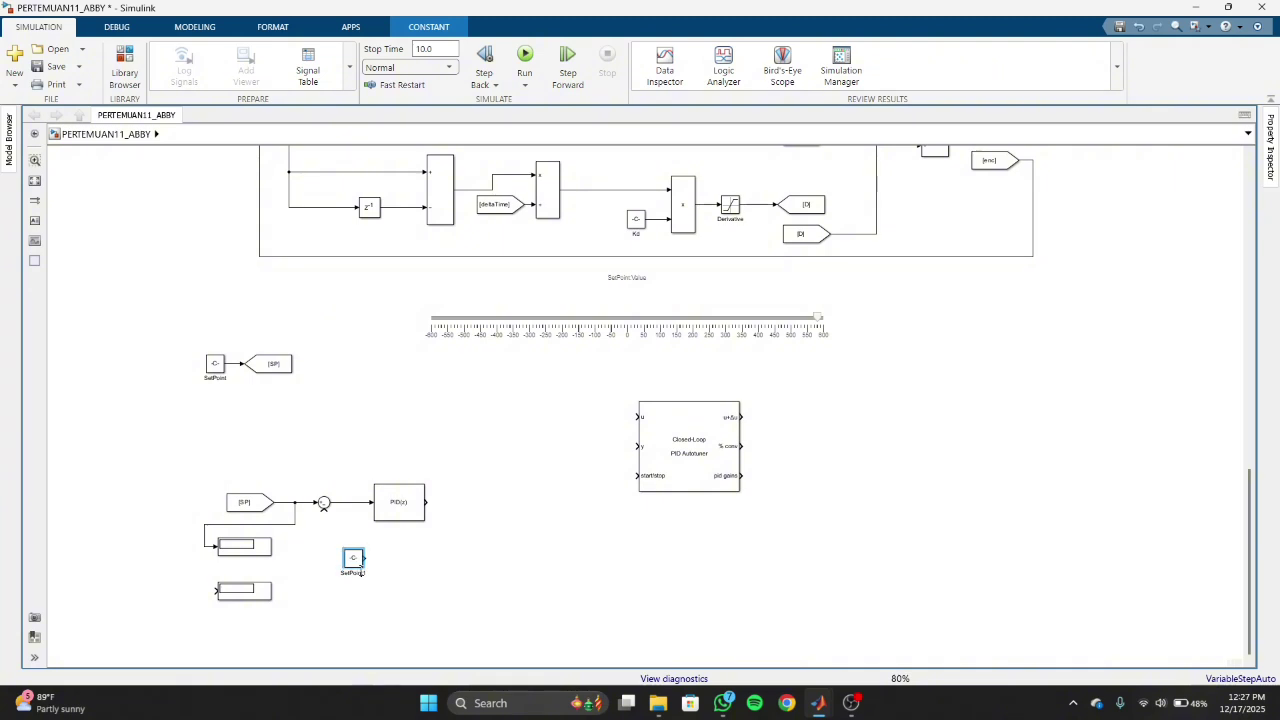
Rename the copied SetPoint block to CONSTANT and set its constant value to 0.
{"action": "type", "text": "CON"}
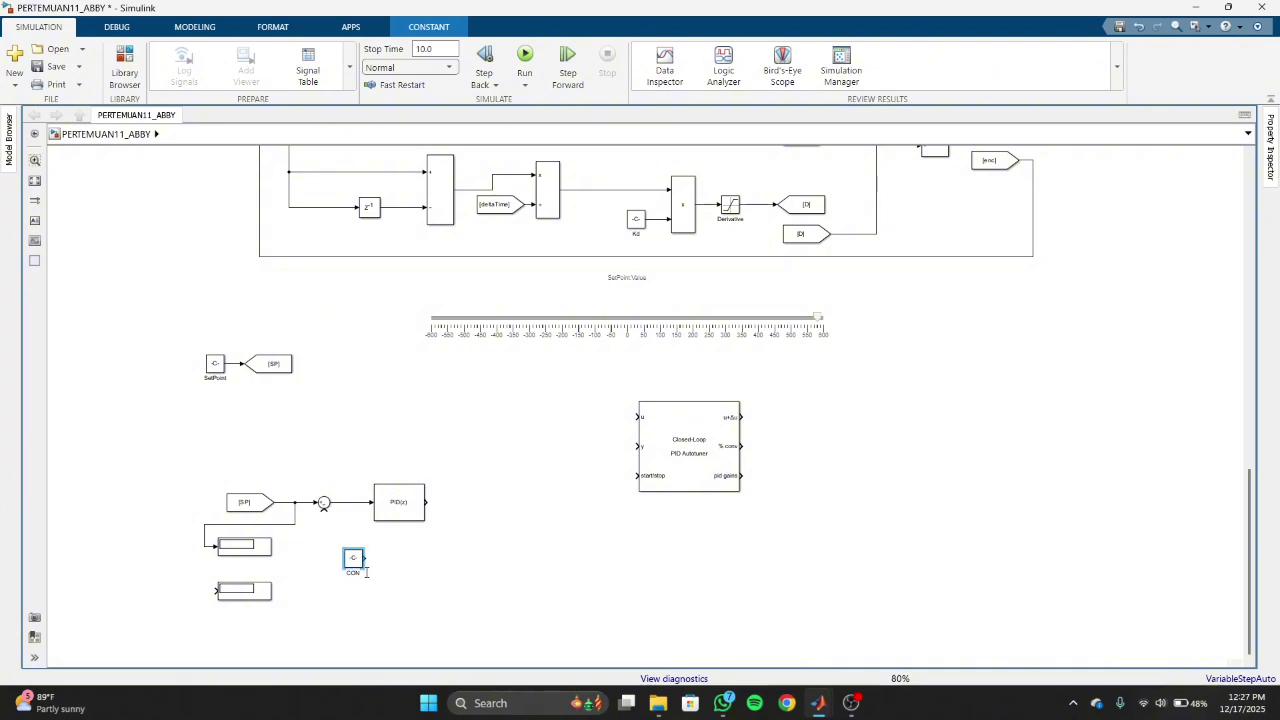
{"action": "type", "text": "STANT"}
{"action": "double_click", "coordinate": [355, 560]}
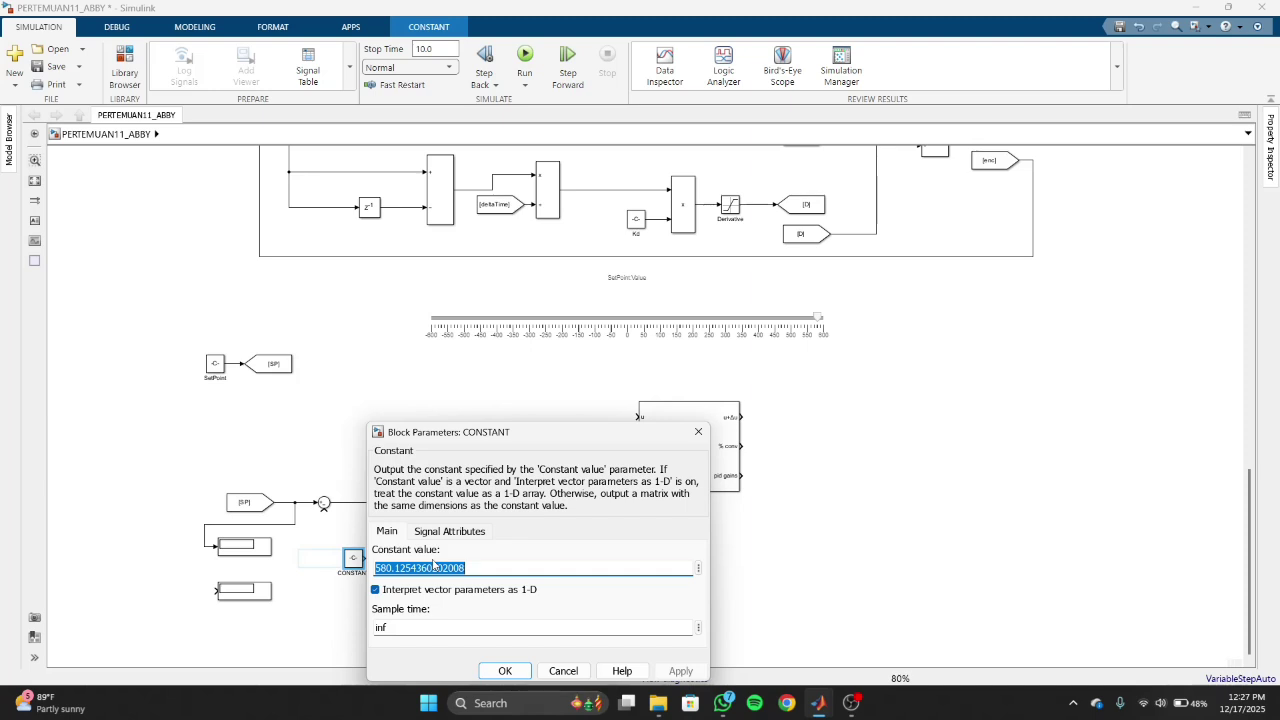
{"action": "type", "text": "0"}
{"action": "key", "text": "Return"}
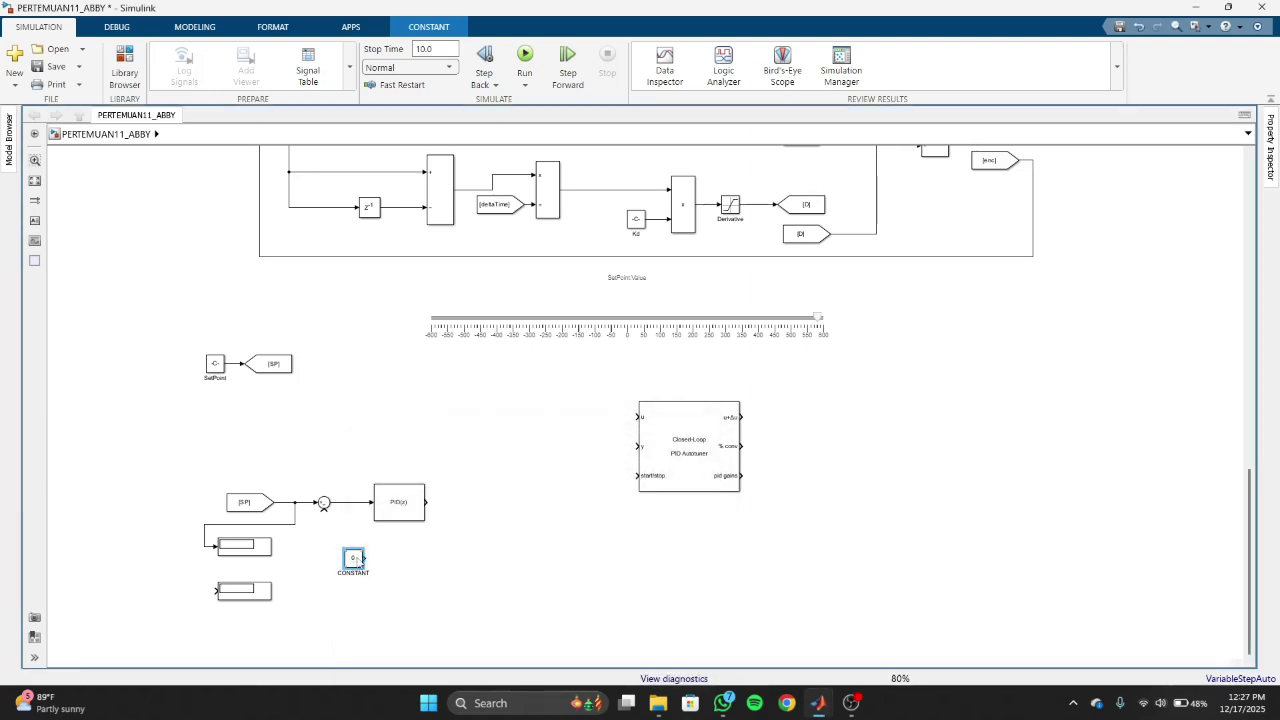
Shift the CONSTANT block to the right and shrink the PID Controller block.
{"action": "left_click_drag", "start_coordinate": [361, 562], "coordinate": [416, 560]}
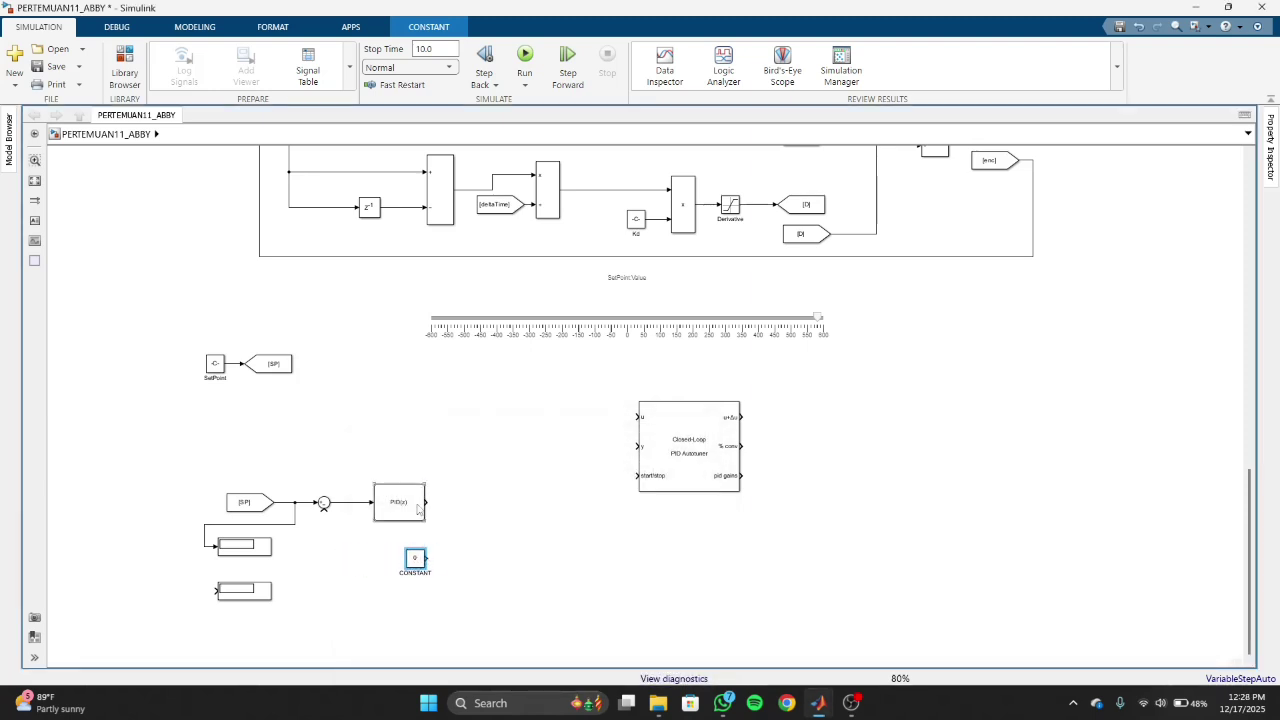
{"action": "left_click", "coordinate": [418, 508]}
{"action": "left_click_drag", "start_coordinate": [424, 519], "coordinate": [385, 505]}
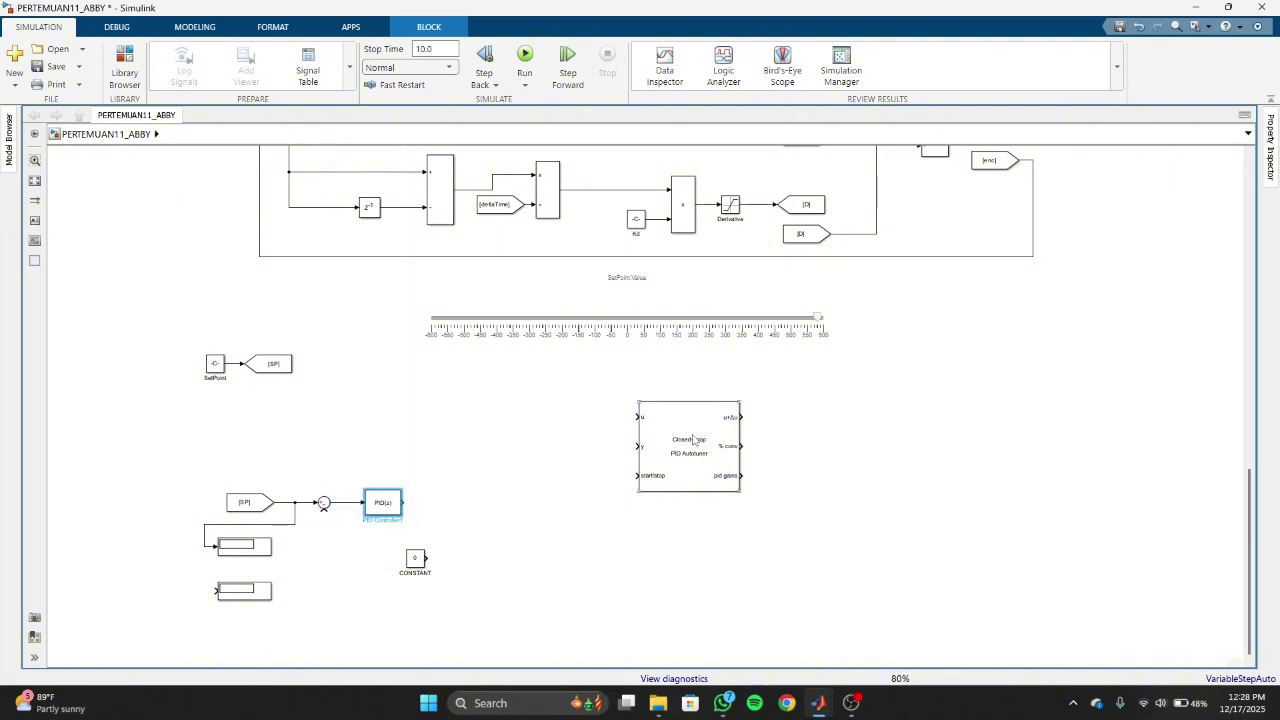
Move the Closed-Loop PID Autotuner beside the PID Controller, wiring the controller to input u and CONSTANT to start/stop.
{"action": "left_click_drag", "start_coordinate": [694, 440], "coordinate": [555, 528]}
{"action": "left_click", "coordinate": [428, 503]}
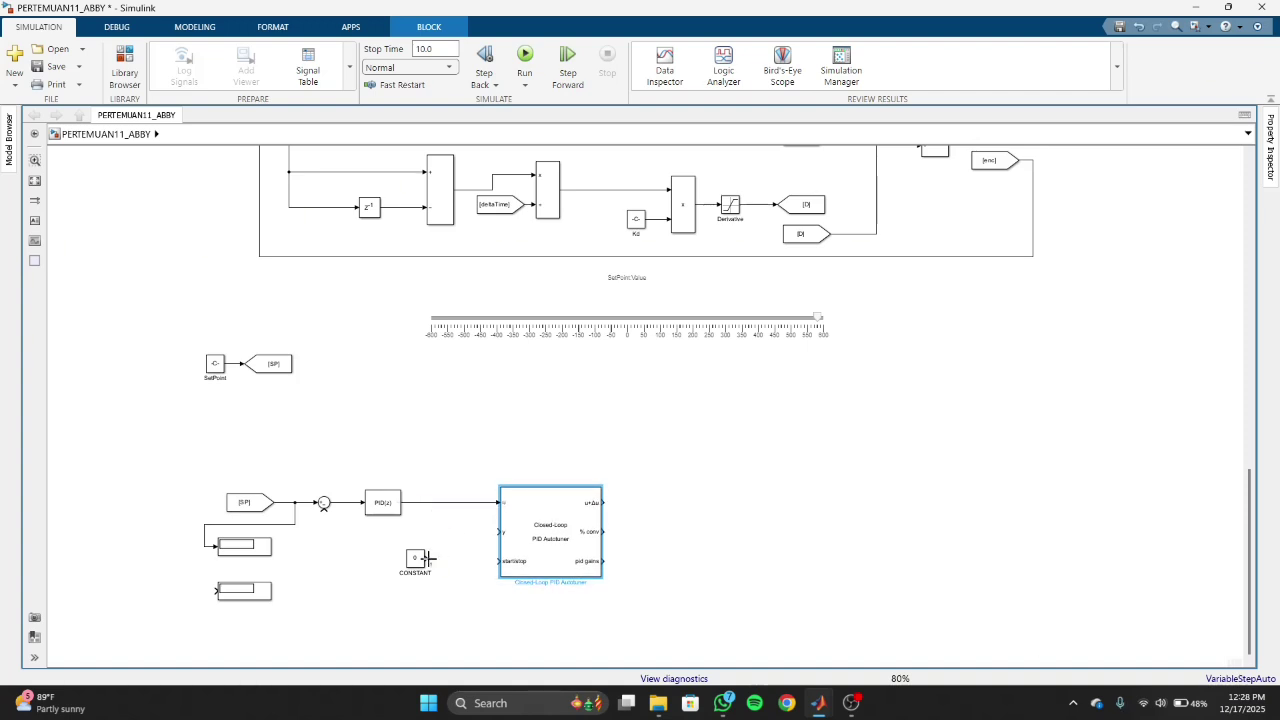
{"action": "left_click_drag", "start_coordinate": [411, 557], "coordinate": [432, 560]}
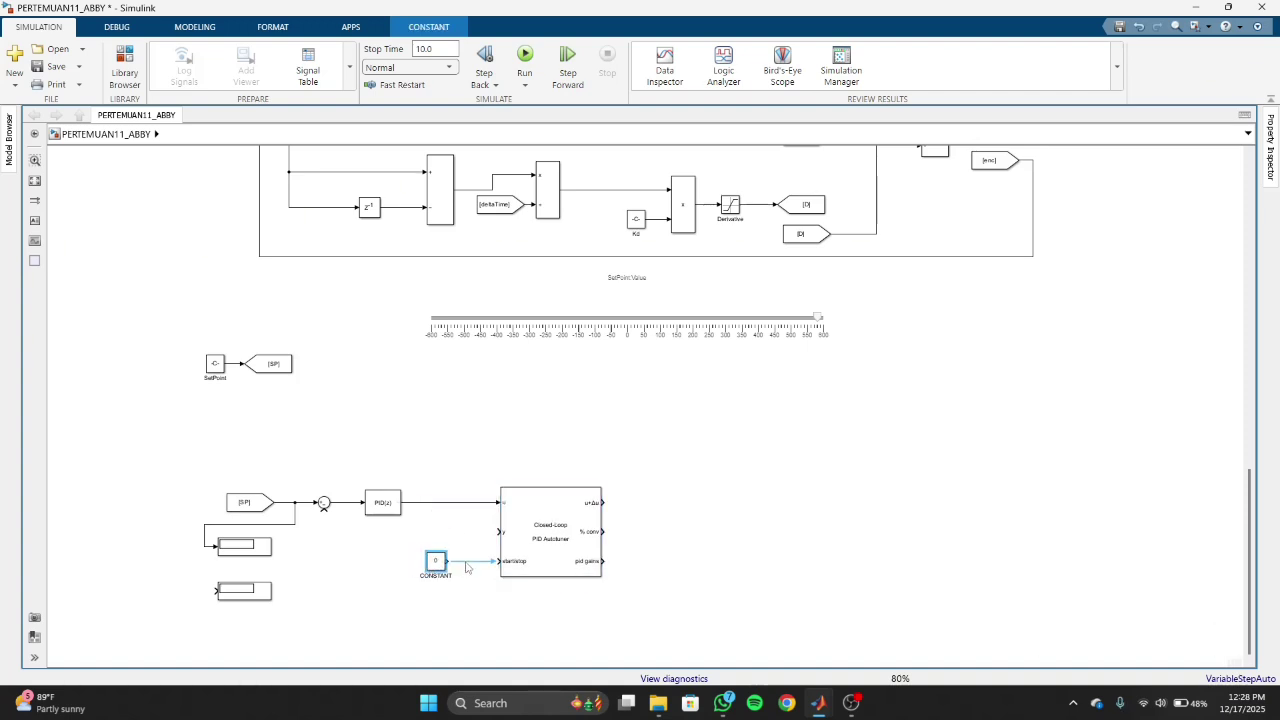
{"action": "left_click", "coordinate": [466, 564]}
Try wiring the autotuner's y input to the sum junction's output line and delete that connection.
{"action": "mouse_move", "coordinate": [497, 530]}
{"action": "left_mouse_down"}
{"action": "mouse_move", "coordinate": [310, 524]}
{"action": "mouse_move", "coordinate": [324, 505]}
{"action": "left_mouse_up"}
{"action": "double_click", "coordinate": [324, 503]}
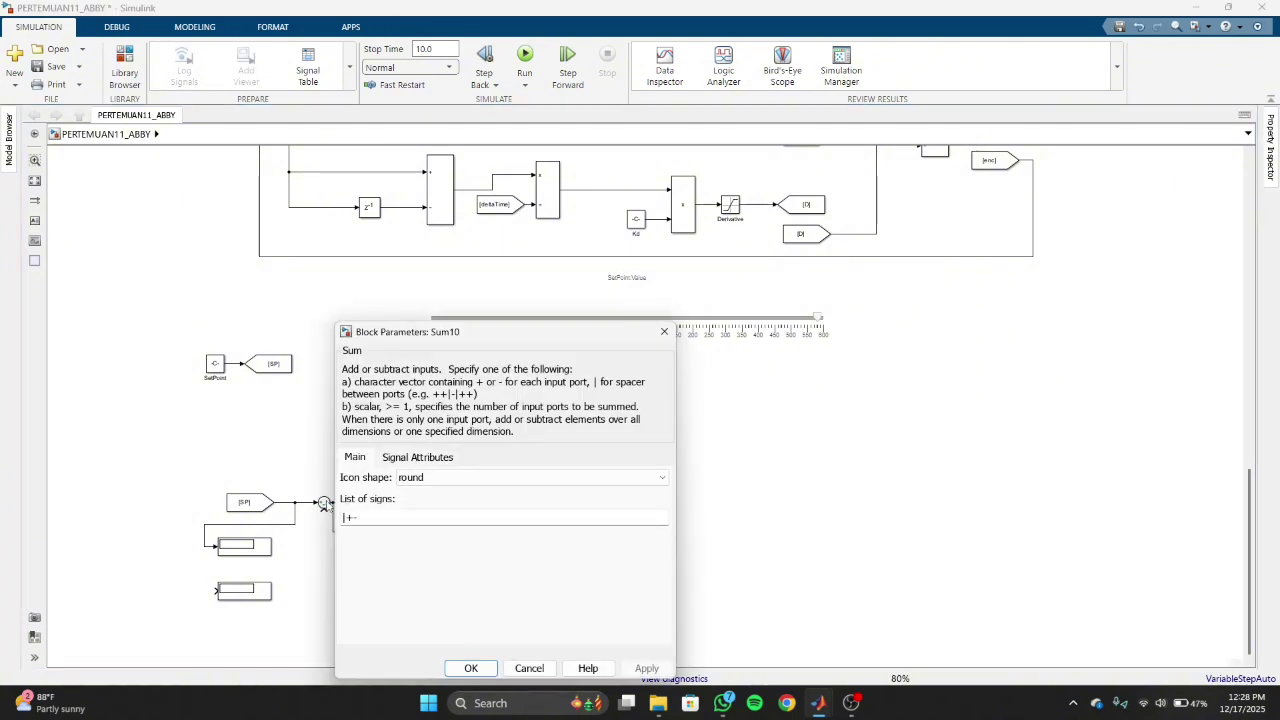
{"action": "left_click", "coordinate": [664, 331]}
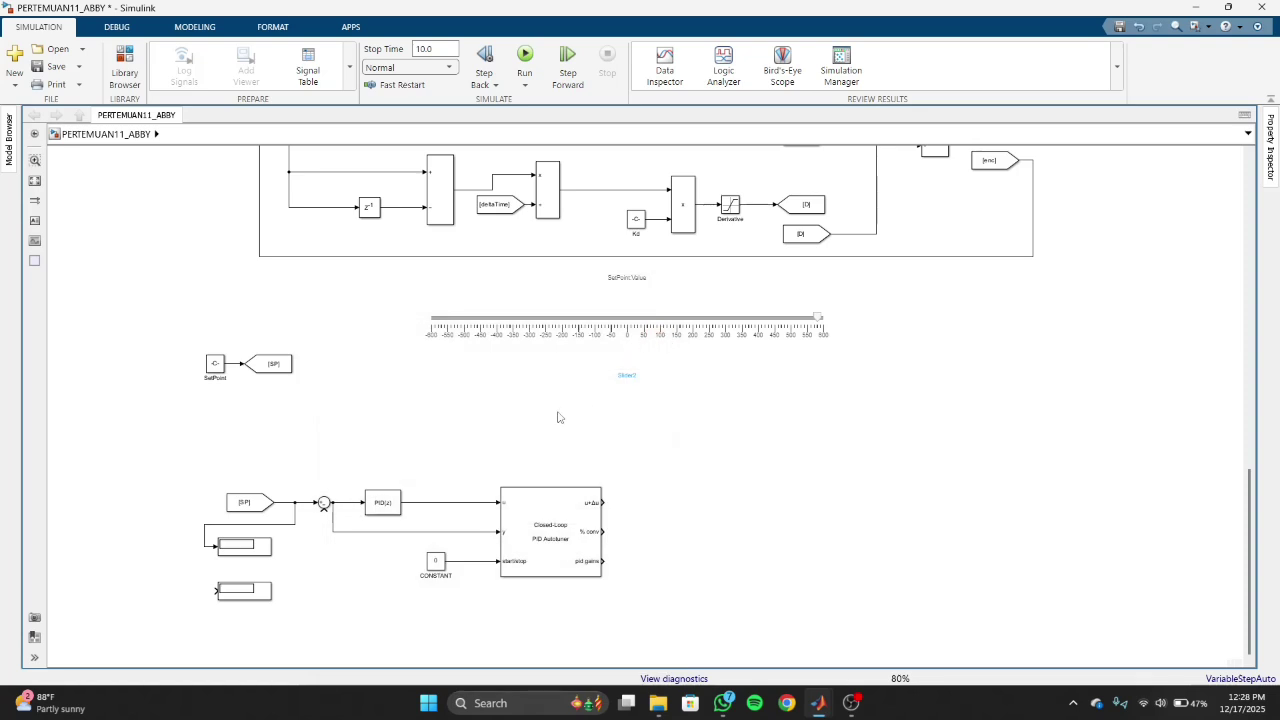
{"action": "left_click", "coordinate": [349, 532]}
{"action": "key", "text": "Delete"}
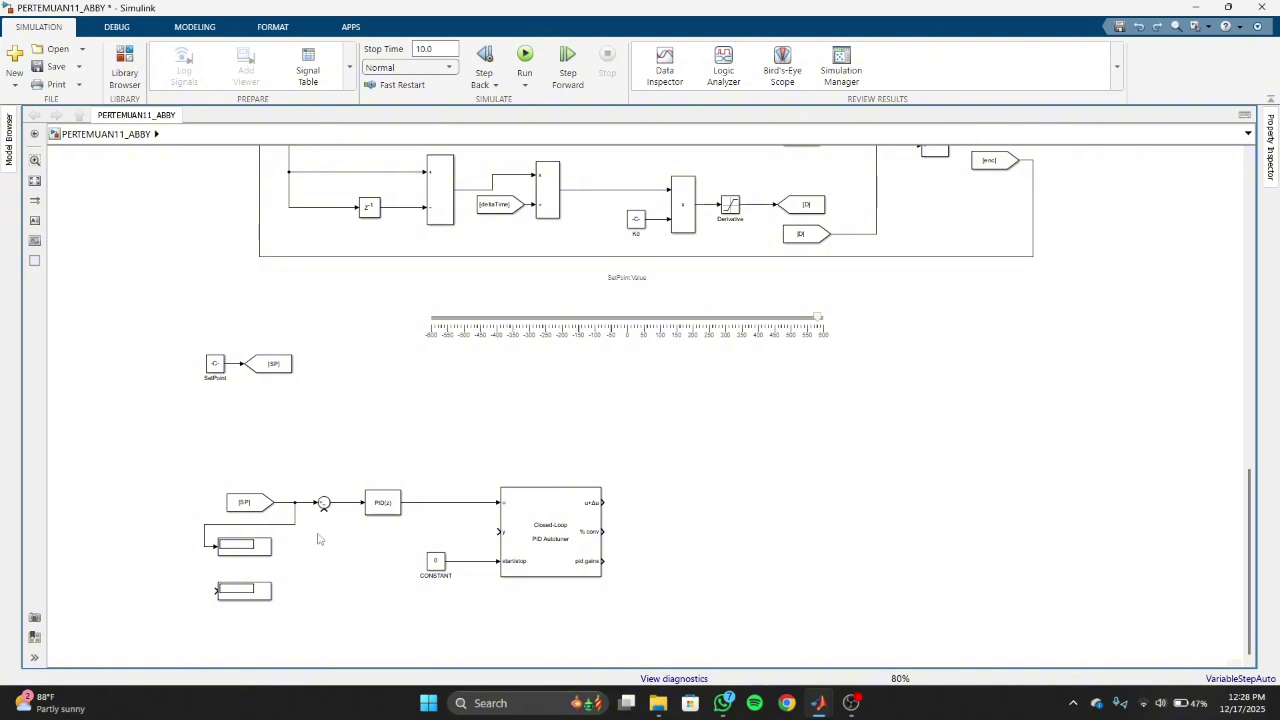
Try to draw feedback lines from the sum junction's negative input and the autotuner's y input, undoing the attempts.
{"action": "left_click_drag", "start_coordinate": [324, 511], "coordinate": [395, 607]}
{"action": "left_click_drag", "start_coordinate": [498, 532], "coordinate": [324, 532]}
{"action": "key", "text": "ctrl+z"}
{"action": "key", "text": "ctrl+z"}
{"action": "mouse_move", "coordinate": [498, 532]}
{"action": "left_mouse_down"}
{"action": "mouse_move", "coordinate": [322, 531]}
{"action": "mouse_move", "coordinate": [322, 510]}
{"action": "mouse_move", "coordinate": [366, 539]}
{"action": "left_mouse_up"}
Add two Display copies above the signal path, connected to the sum junction's output and the PID Controller's output.
{"action": "left_click", "coordinate": [259, 591]}
{"action": "mouse_move", "coordinate": [259, 592]}
{"action": "left_mouse_down"}
{"action": "mouse_move", "coordinate": [268, 601]}
{"action": "mouse_move", "coordinate": [407, 446]}
{"action": "mouse_move", "coordinate": [346, 466]}
{"action": "mouse_move", "coordinate": [346, 504]}
{"action": "left_mouse_up"}
{"action": "left_click", "coordinate": [407, 450]}
{"action": "left_click_drag", "start_coordinate": [407, 450], "coordinate": [497, 443]}
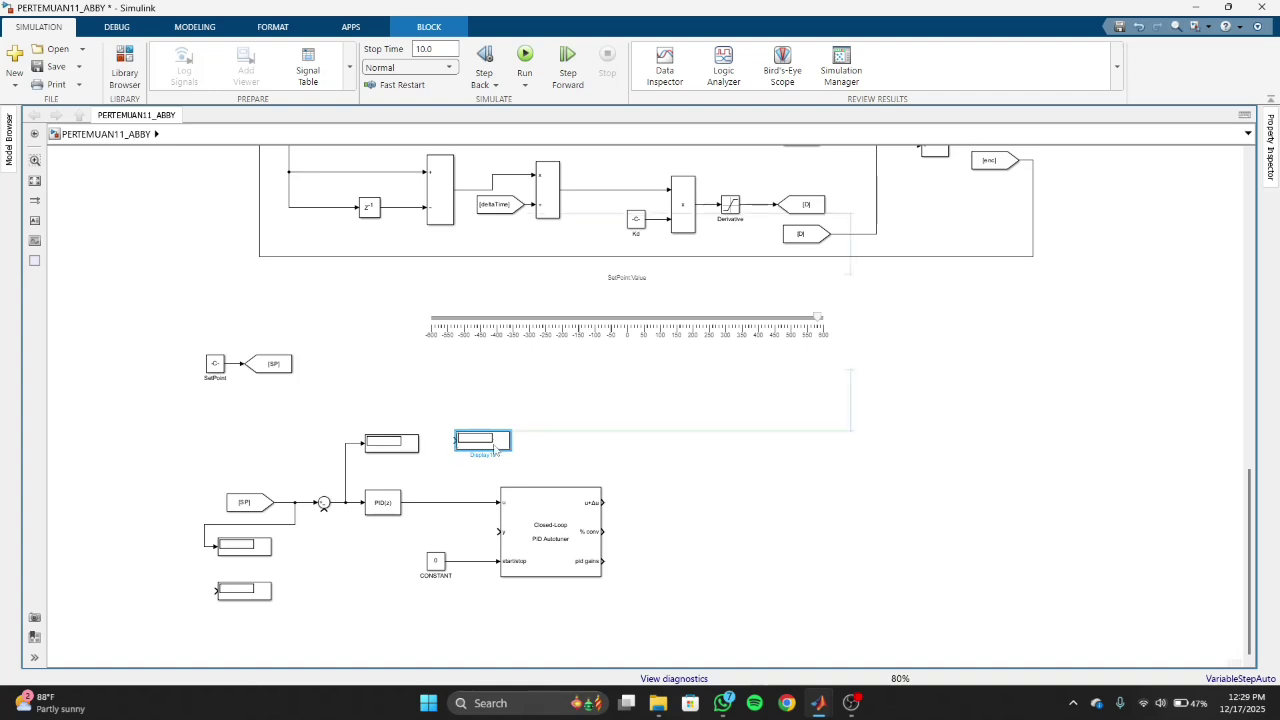
{"action": "left_click", "coordinate": [448, 442]}
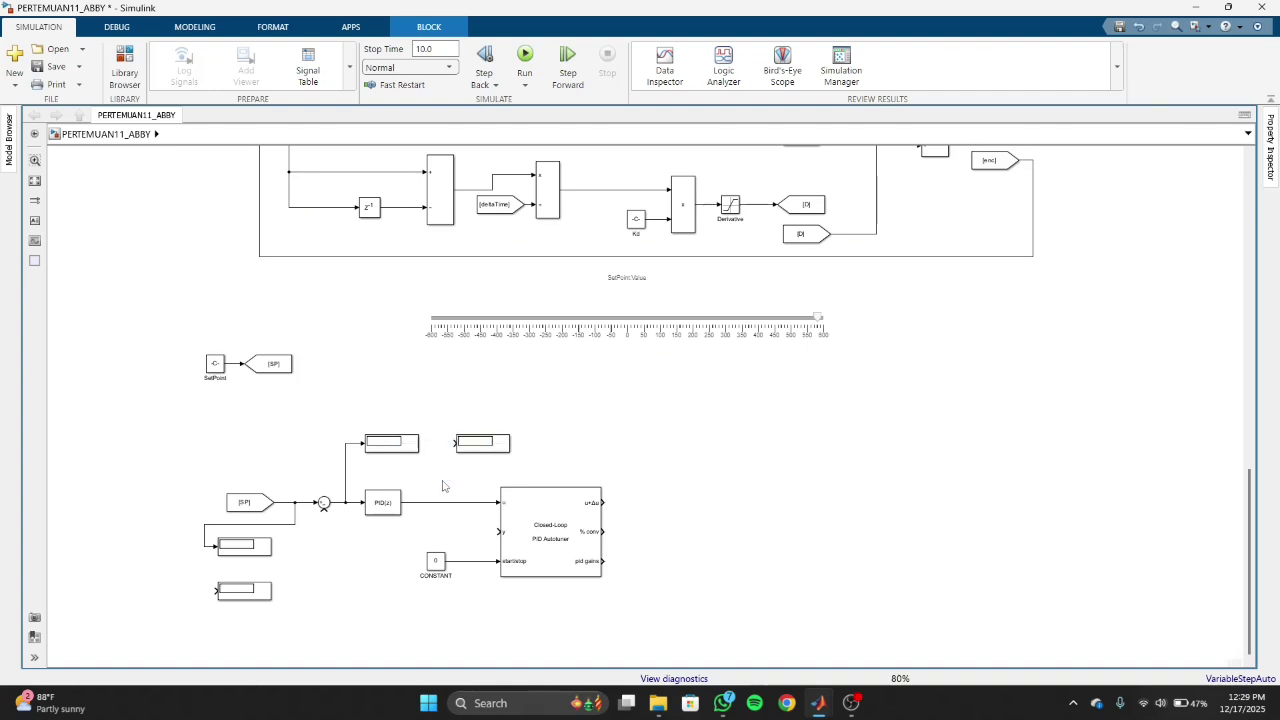
{"action": "left_click_drag", "start_coordinate": [454, 443], "coordinate": [441, 502]}
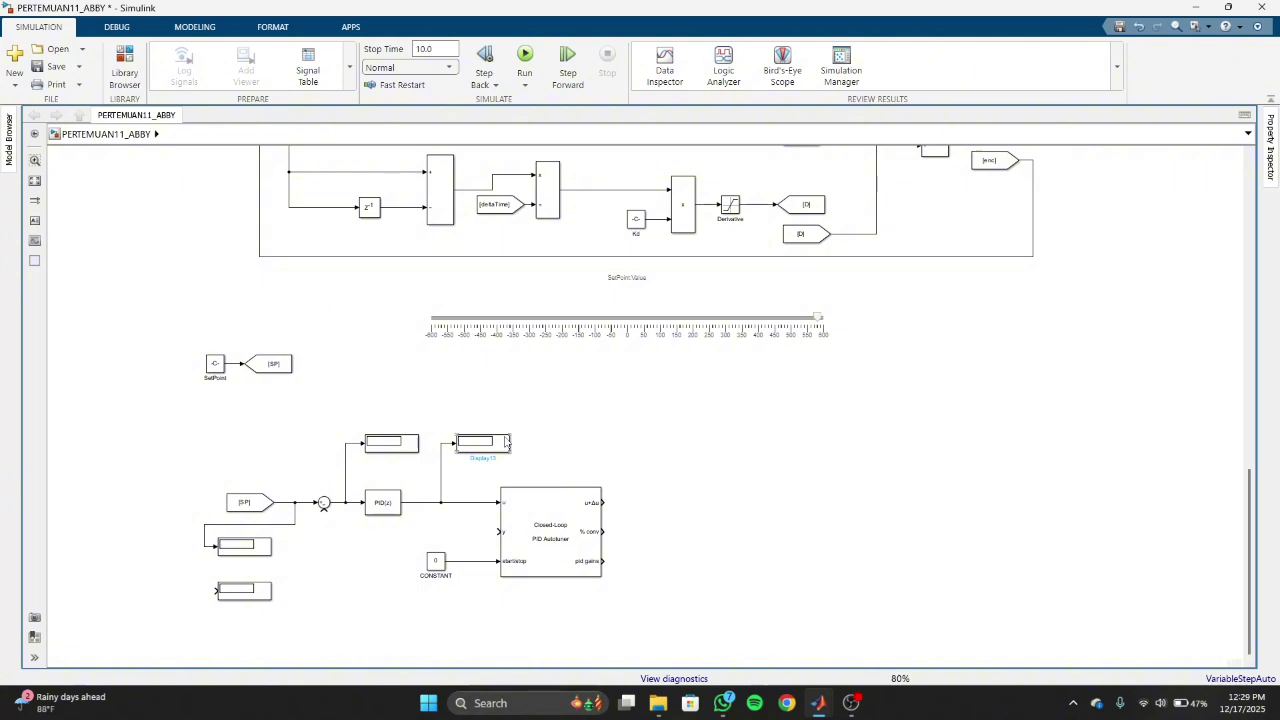
{"action": "left_click", "coordinate": [288, 369]}
{"action": "left_click_drag", "start_coordinate": [296, 366], "coordinate": [357, 371]}
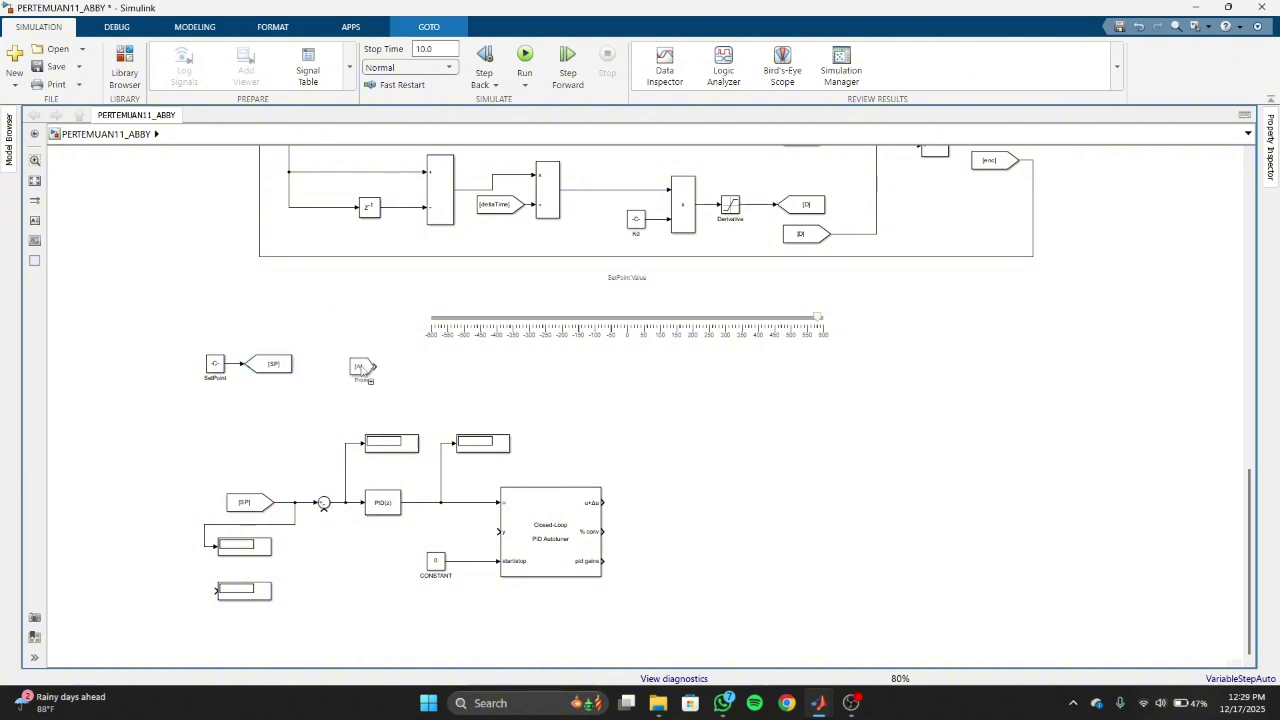
{"action": "key", "text": "ctrl+z"}
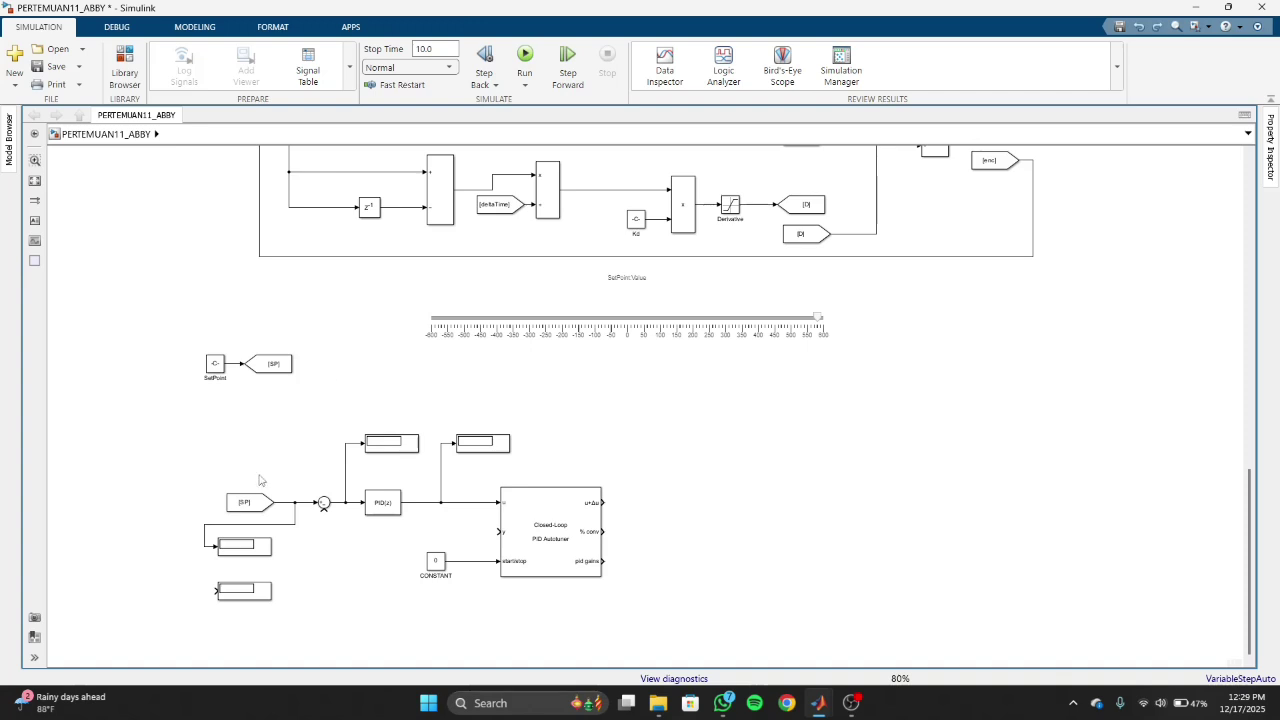
Copy the SP Goto block beside the autotuner, set its tag to PID and connect it to the u+Δu output.
{"action": "left_click", "coordinate": [278, 366]}
{"action": "left_click_drag", "start_coordinate": [278, 366], "coordinate": [685, 507]}
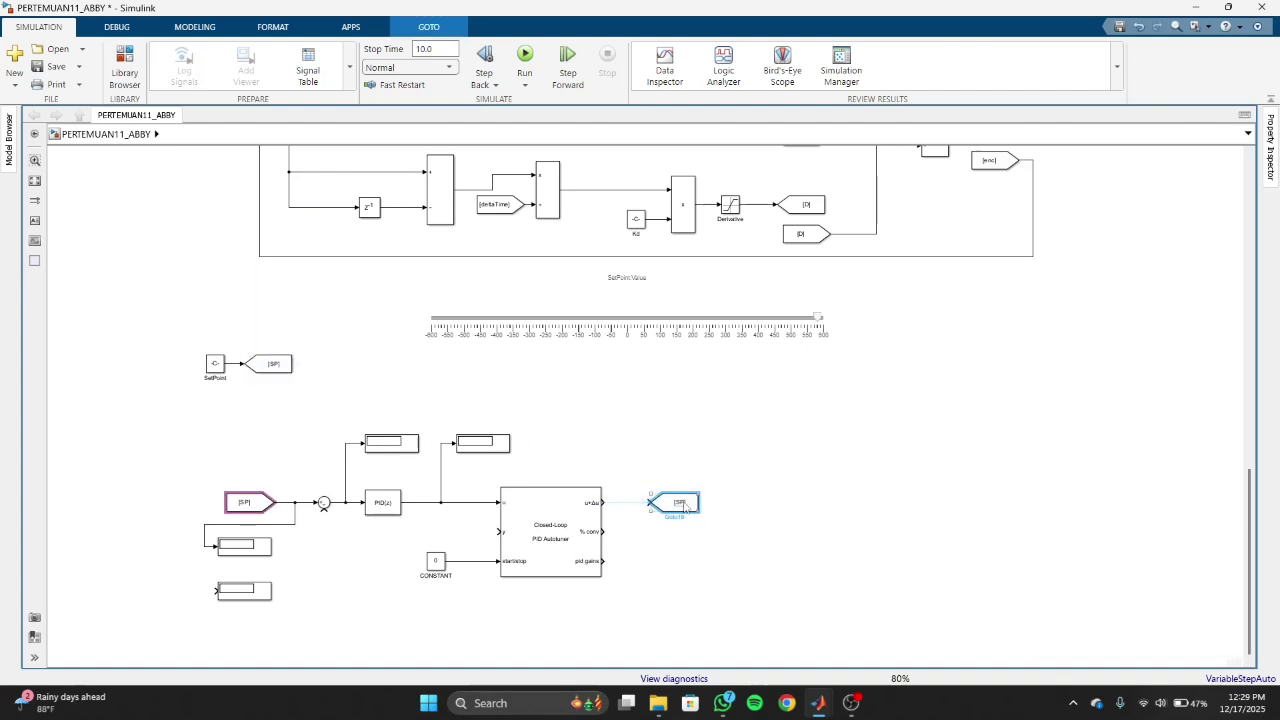
{"action": "key", "text": "Caps_Lock"}
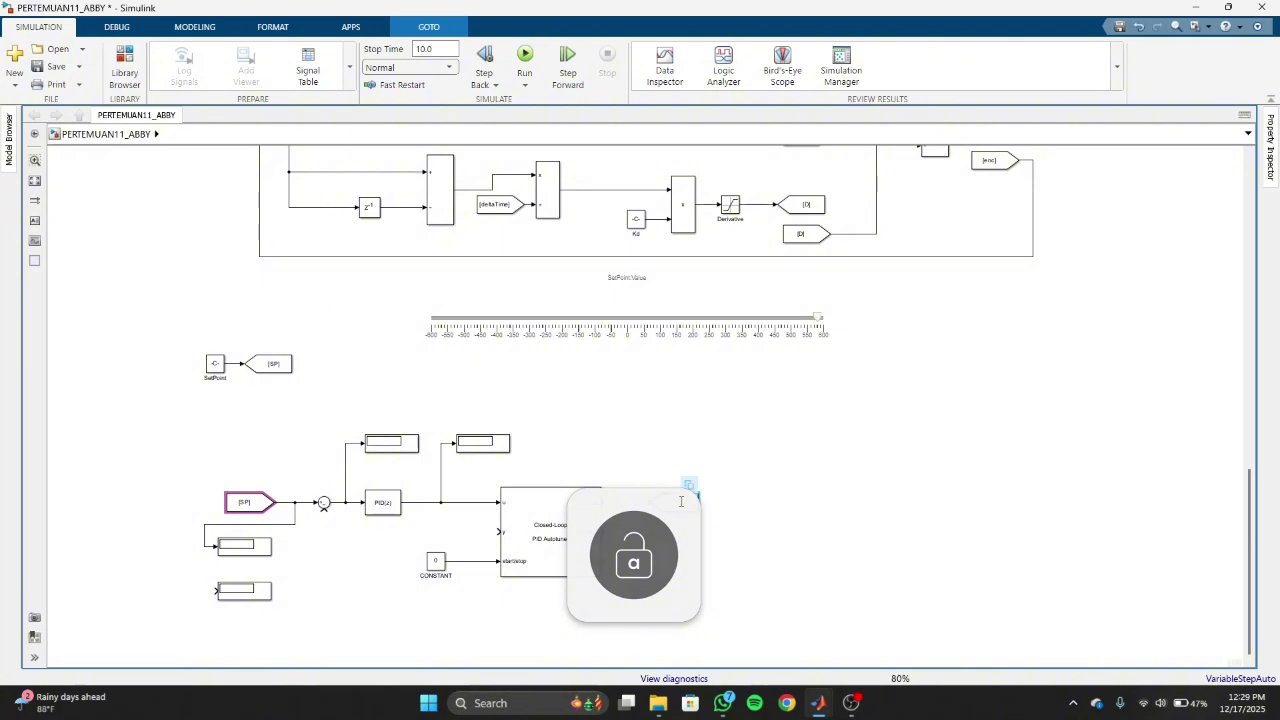
{"action": "key", "text": "Caps_Lock"}
{"action": "type", "text": "PID"}
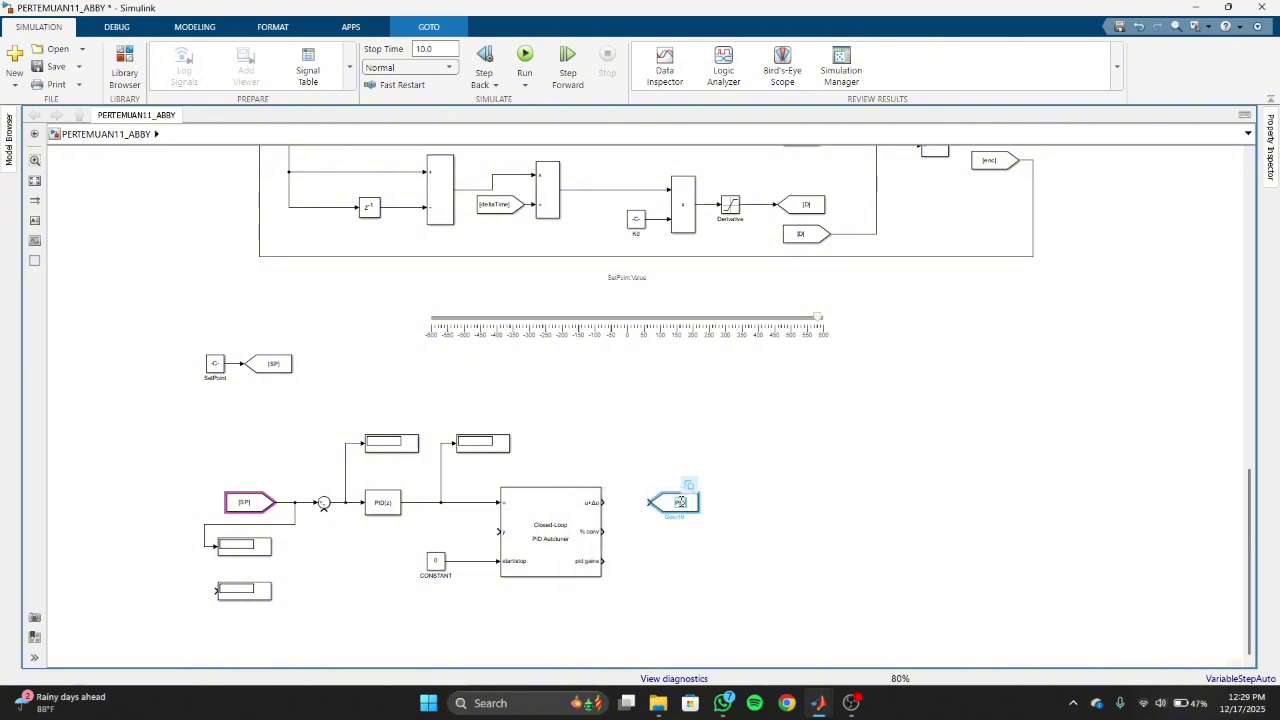
{"action": "key", "text": "Return"}
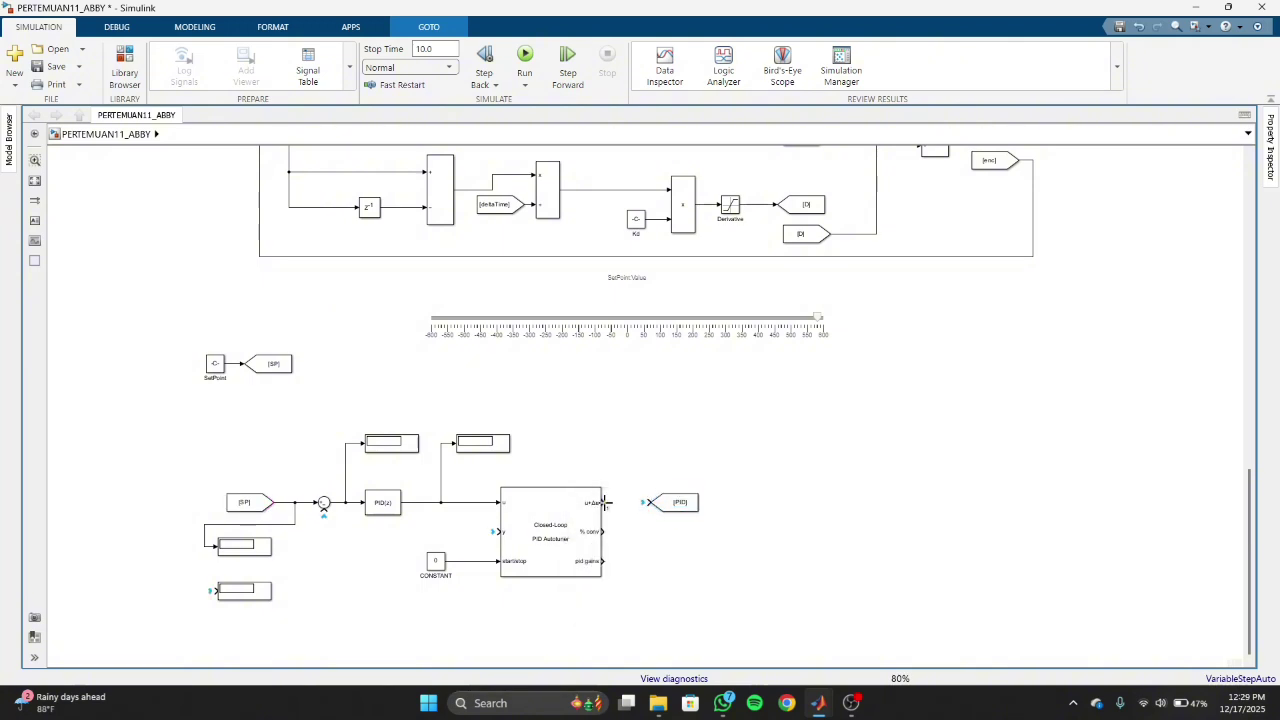
{"action": "left_click_drag", "start_coordinate": [604, 502], "coordinate": [650, 502]}
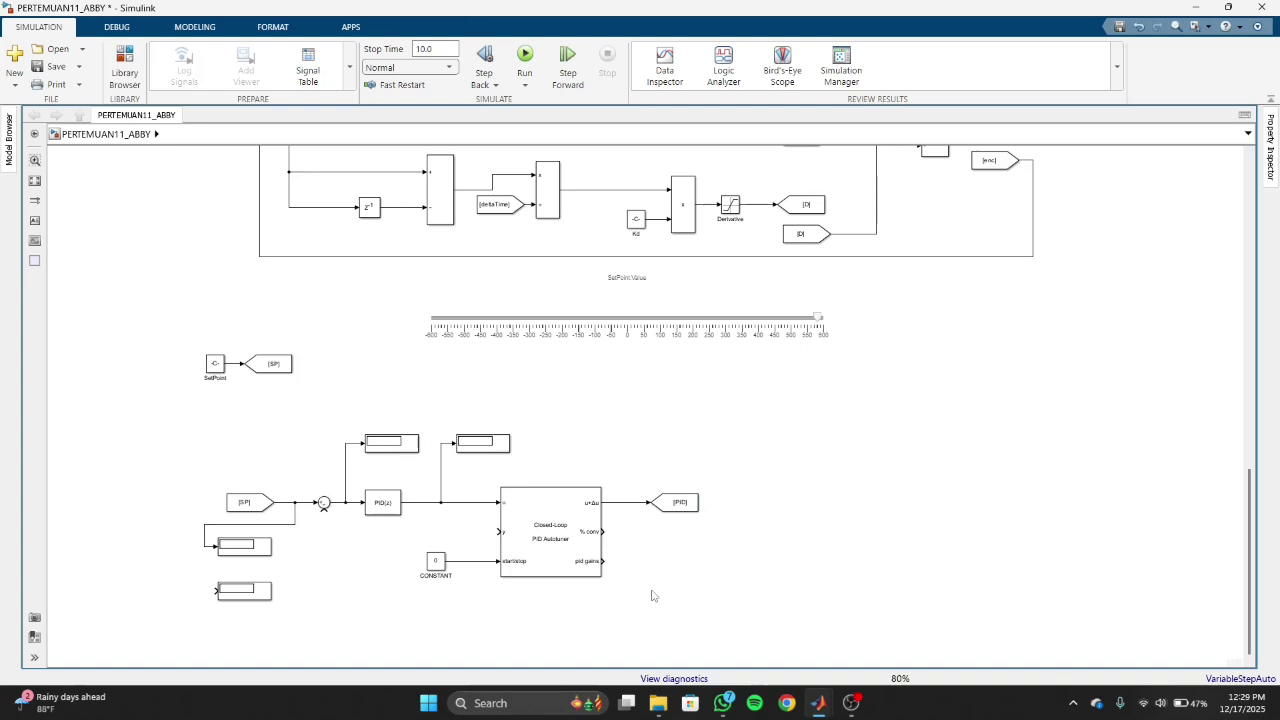
Add a Display copy to each of the autotuner's u+Δu and % conv outputs.
{"action": "left_click", "coordinate": [478, 444]}
{"action": "left_click_drag", "start_coordinate": [478, 444], "coordinate": [621, 503]}
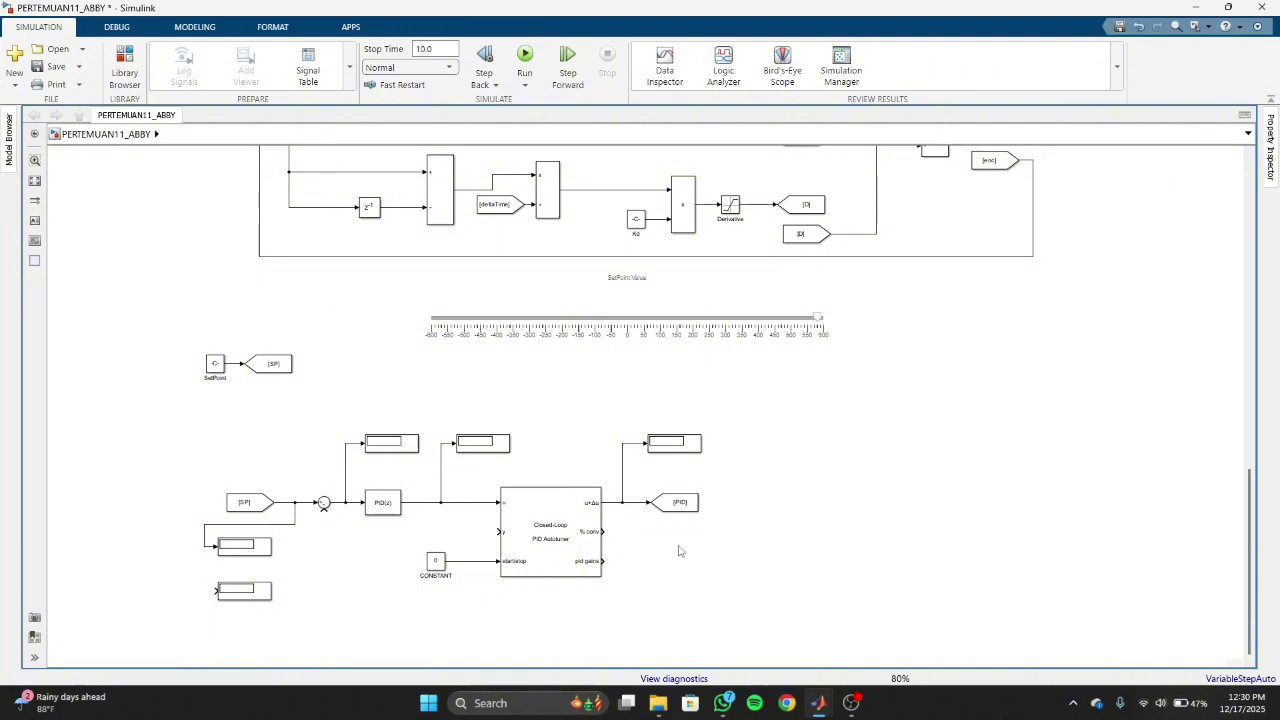
{"action": "left_click", "coordinate": [696, 446]}
{"action": "left_click_drag", "start_coordinate": [696, 446], "coordinate": [606, 533]}
{"action": "left_click", "coordinate": [692, 537]}
{"action": "left_click", "coordinate": [694, 603]}
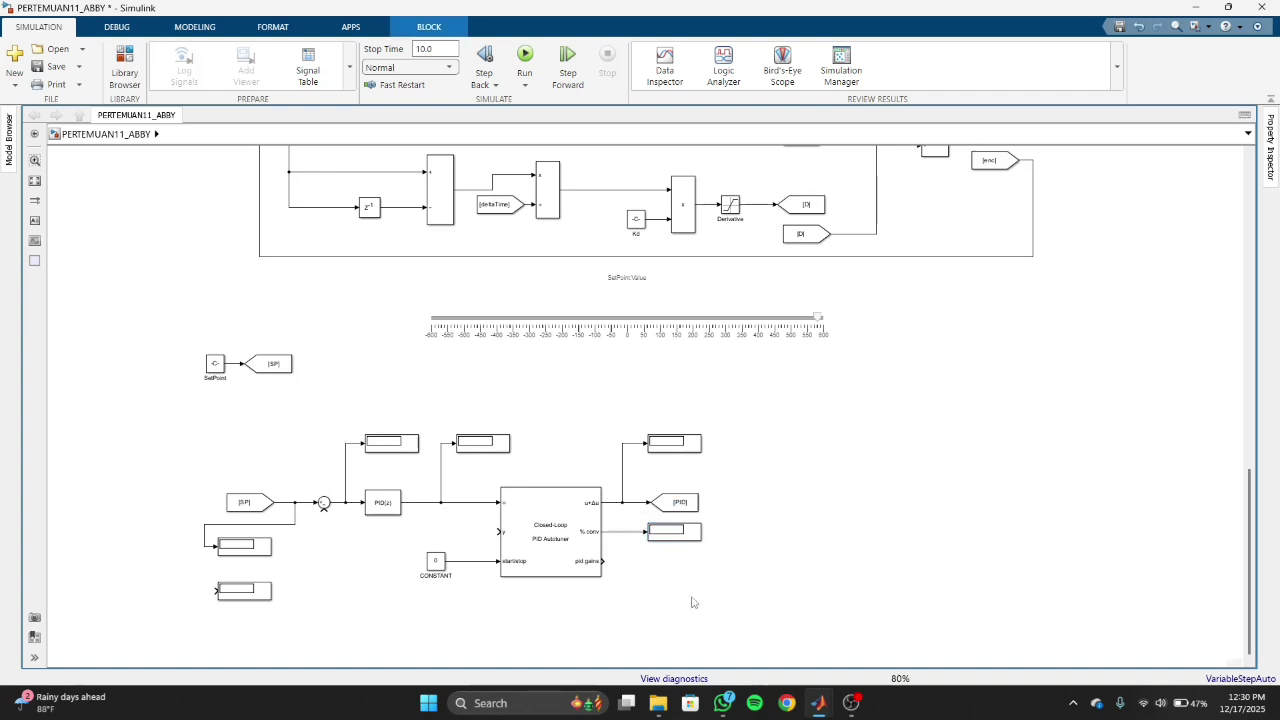
Add another Display copy for the autotuner's pid gains output and enlarge it to a tall block.
{"action": "left_click", "coordinate": [681, 540]}
{"action": "left_click_drag", "start_coordinate": [680, 538], "coordinate": [707, 640]}
{"action": "left_click", "coordinate": [798, 567]}
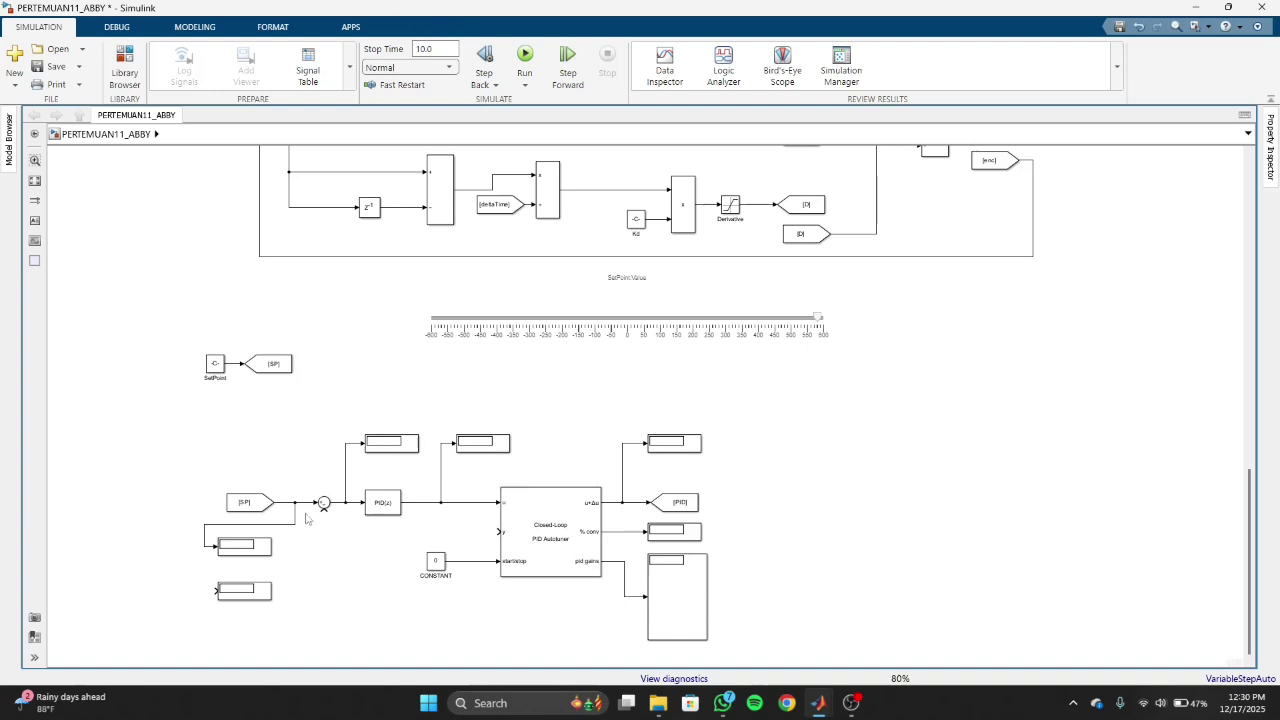
Copy the SP From block to the far side of the PID Goto block and set the copy's tag to enc.
{"action": "left_click_drag", "start_coordinate": [250, 497], "coordinate": [790, 512]}
{"action": "left_click_drag", "start_coordinate": [779, 513], "coordinate": [779, 506]}
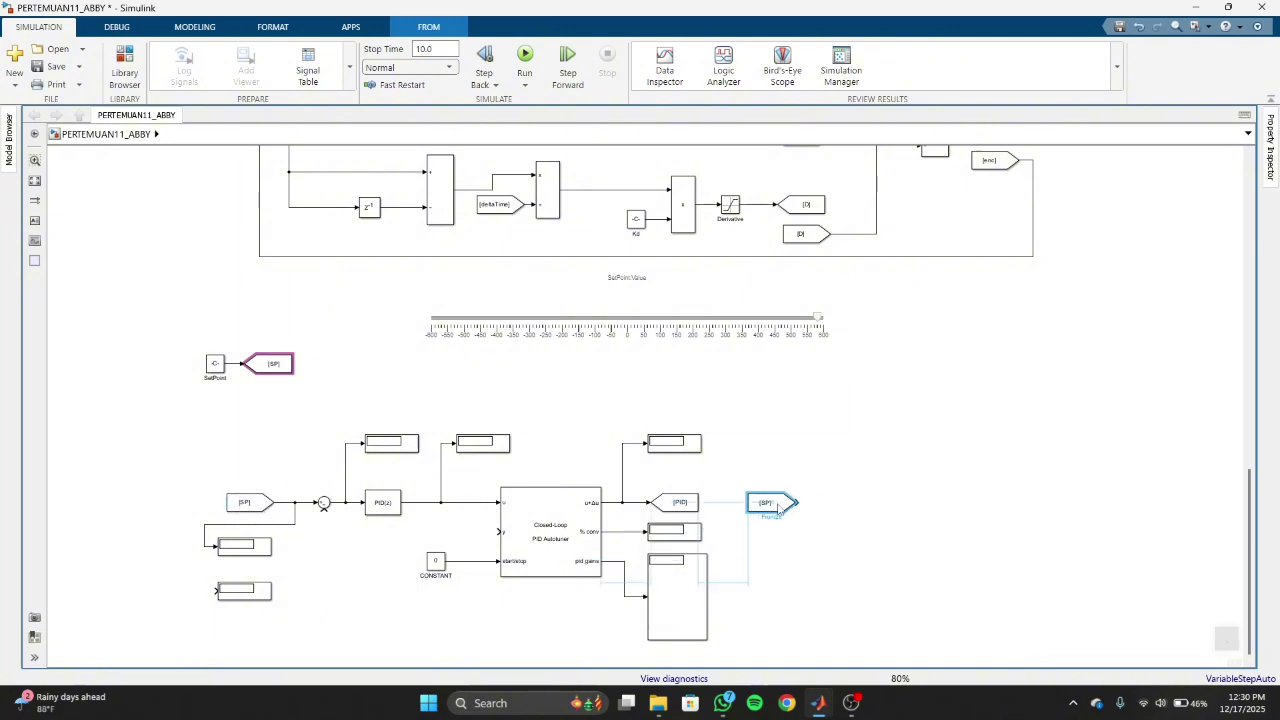
{"action": "left_click", "coordinate": [765, 500]}
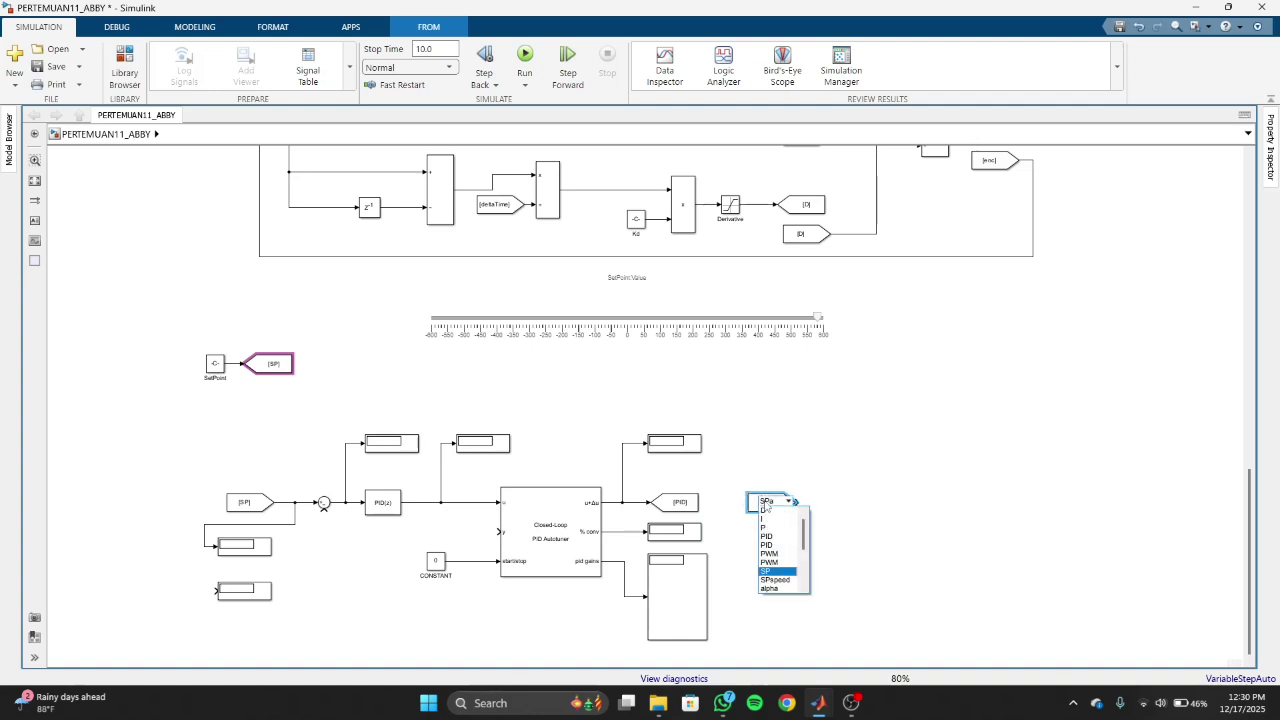
{"action": "scroll", "coordinate": [803, 541], "scroll_direction": "down", "scroll_amount": 4}
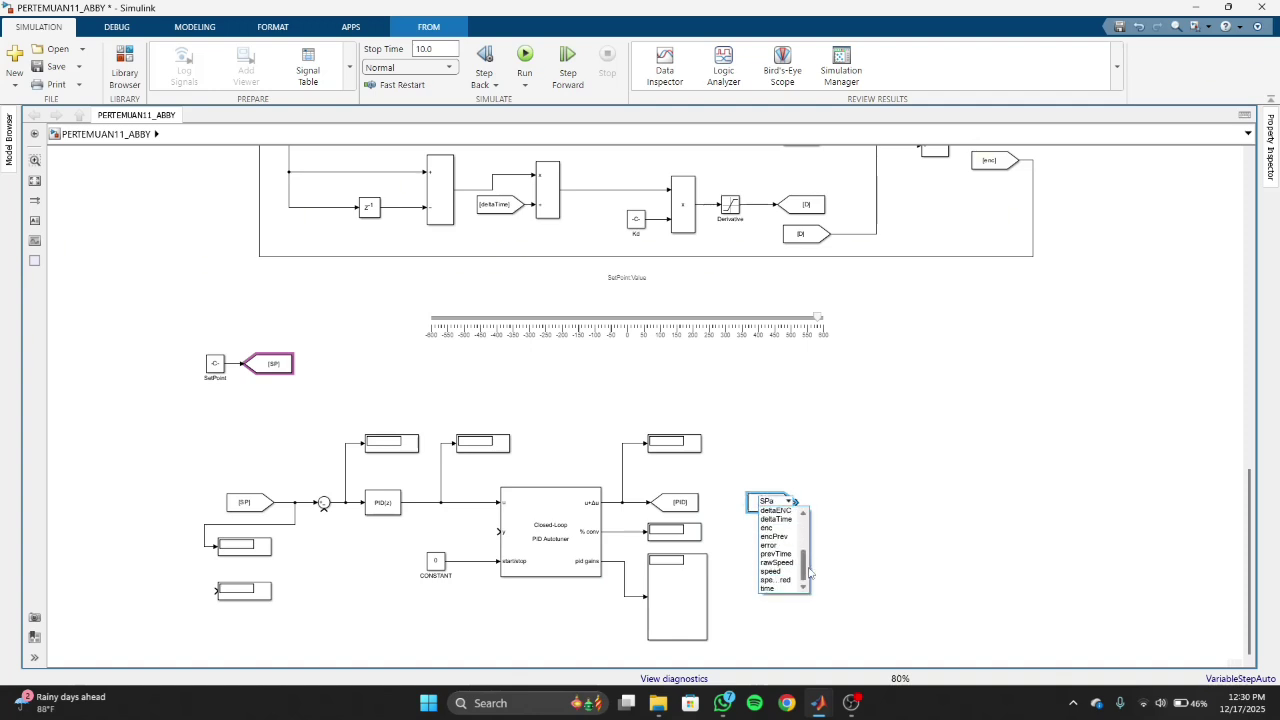
{"action": "left_click", "coordinate": [774, 528]}
{"action": "left_click", "coordinate": [781, 547]}
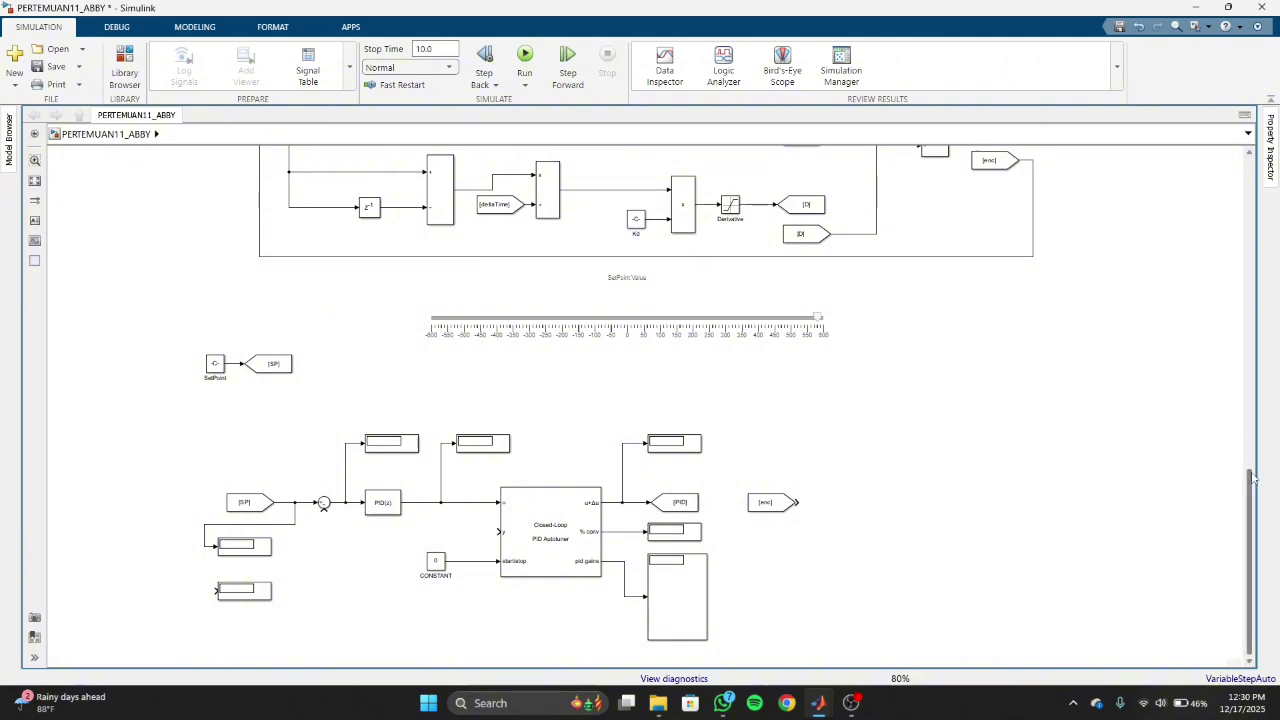
Copy the small two-input Scope beside the encoder blocks and place the copy in the free space below the speedFiltered section.
{"action": "left_click_drag", "start_coordinate": [1249, 480], "coordinate": [1186, 120]}
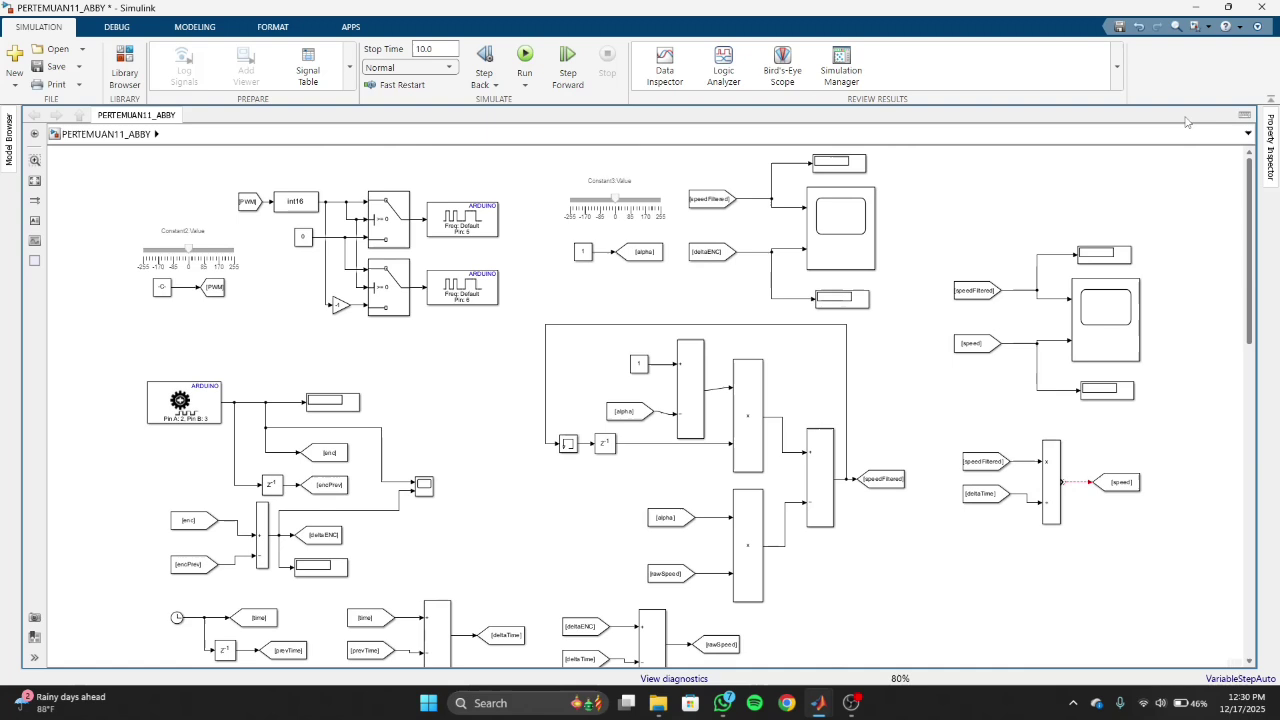
{"action": "left_click", "coordinate": [1108, 326]}
{"action": "left_click", "coordinate": [427, 486]}
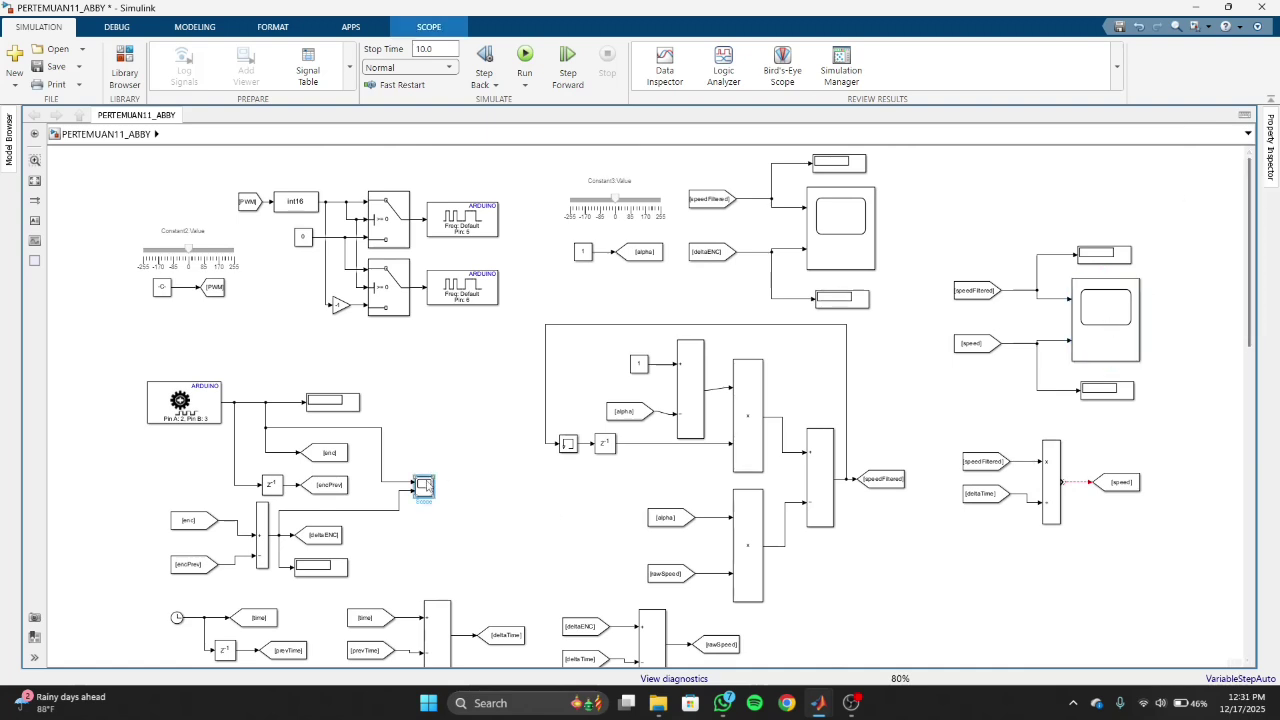
{"action": "key", "text": "ctrl+v"}
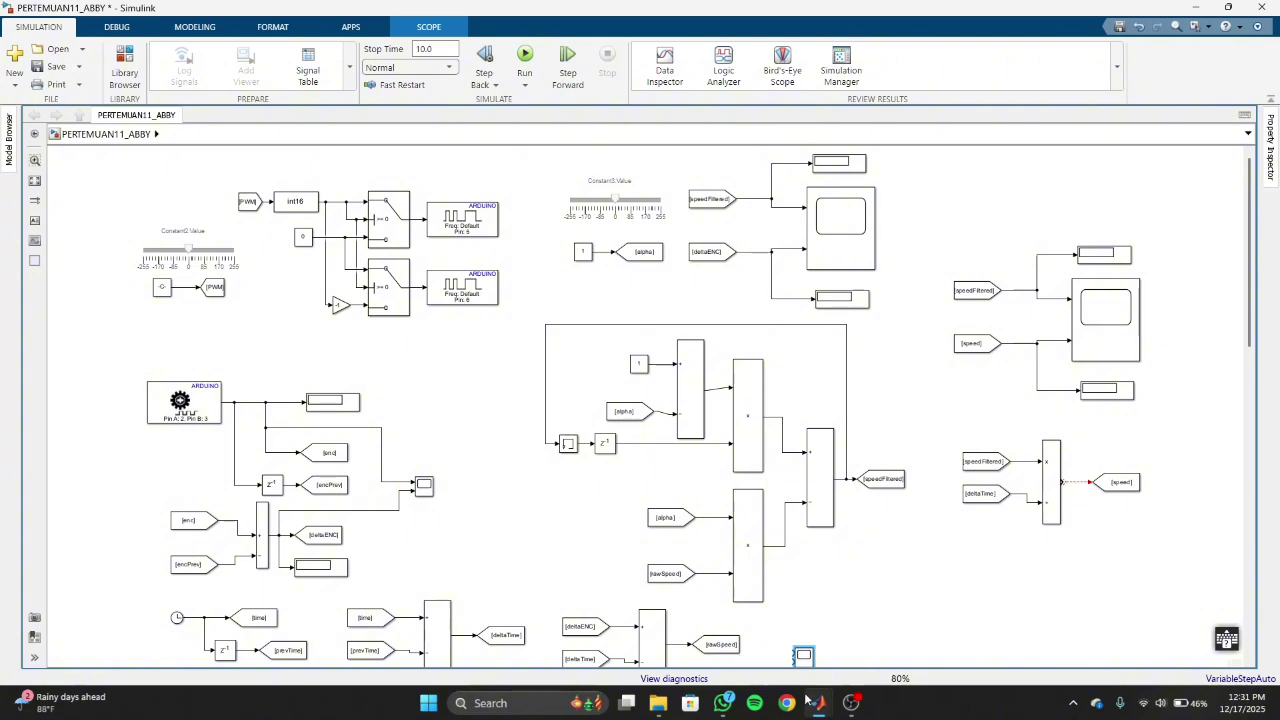
{"action": "mouse_move", "coordinate": [818, 700]}
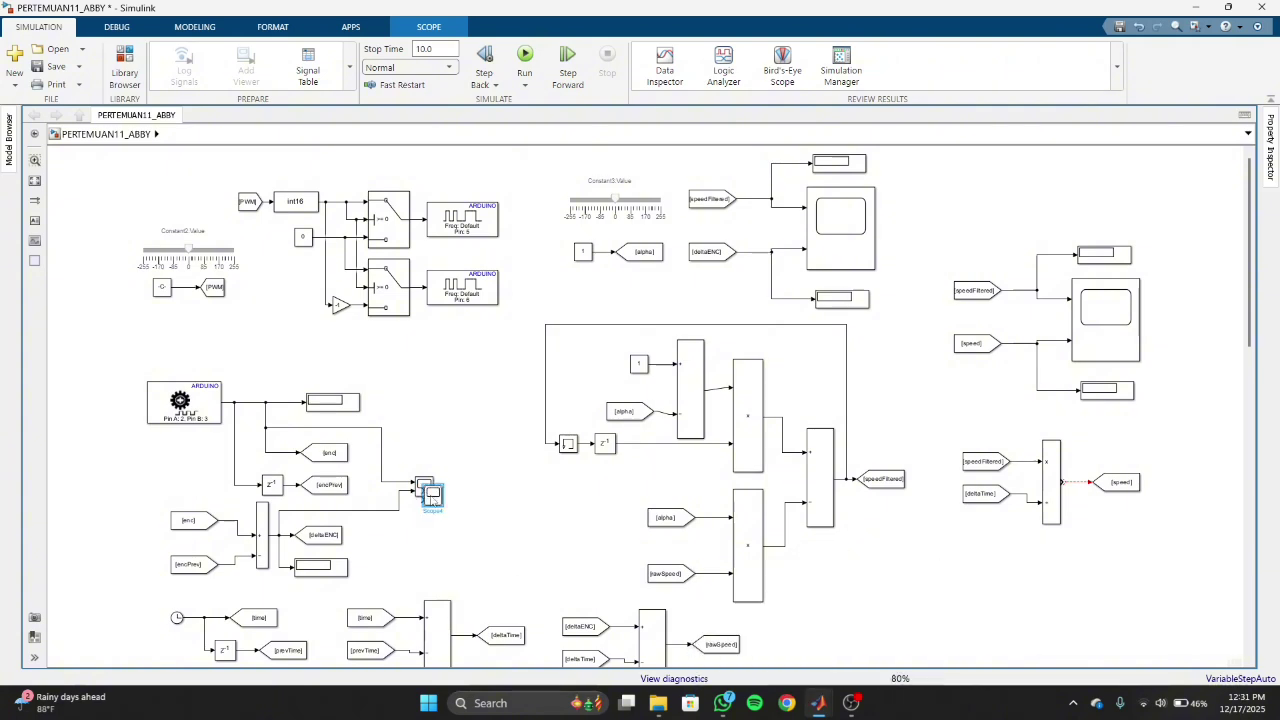
{"action": "left_click_drag", "start_coordinate": [433, 498], "coordinate": [850, 592]}
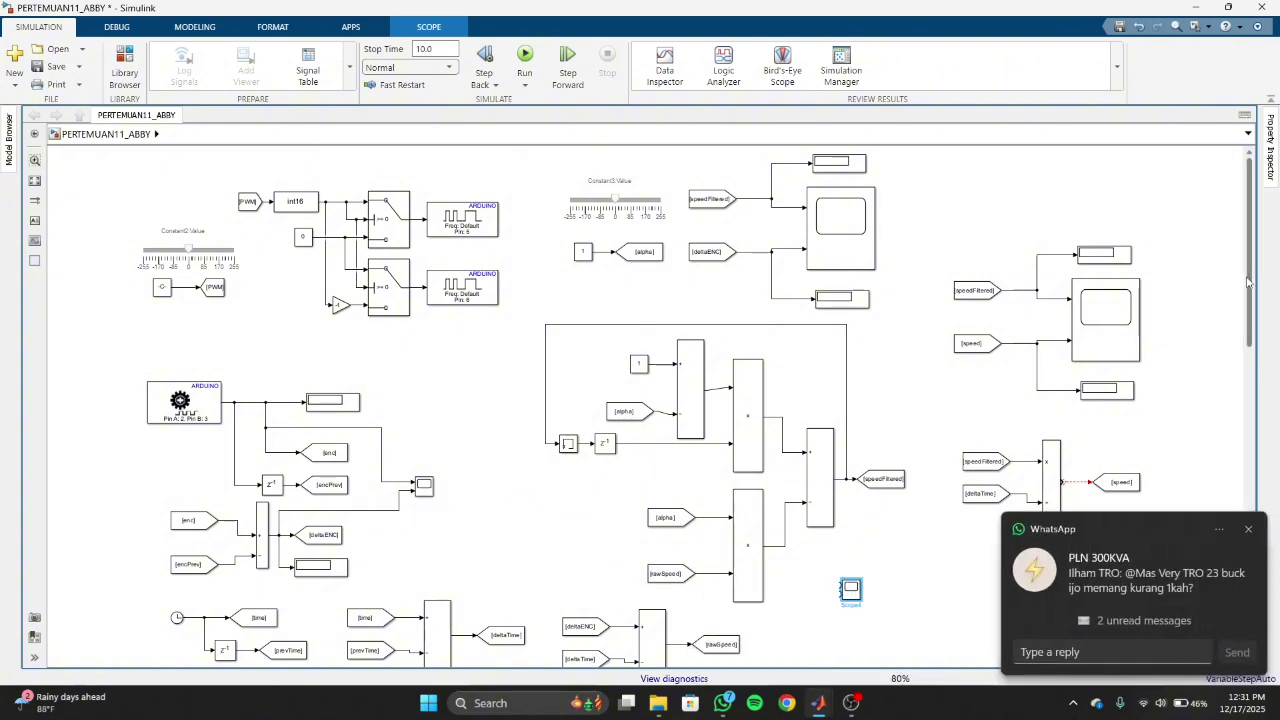
Move the copied Scope beside the enc From block in the autotuner section, enlarge it and connect enc to its lower input.
{"action": "scroll", "coordinate": [1228, 320], "scroll_direction": "down", "scroll_amount": 5}
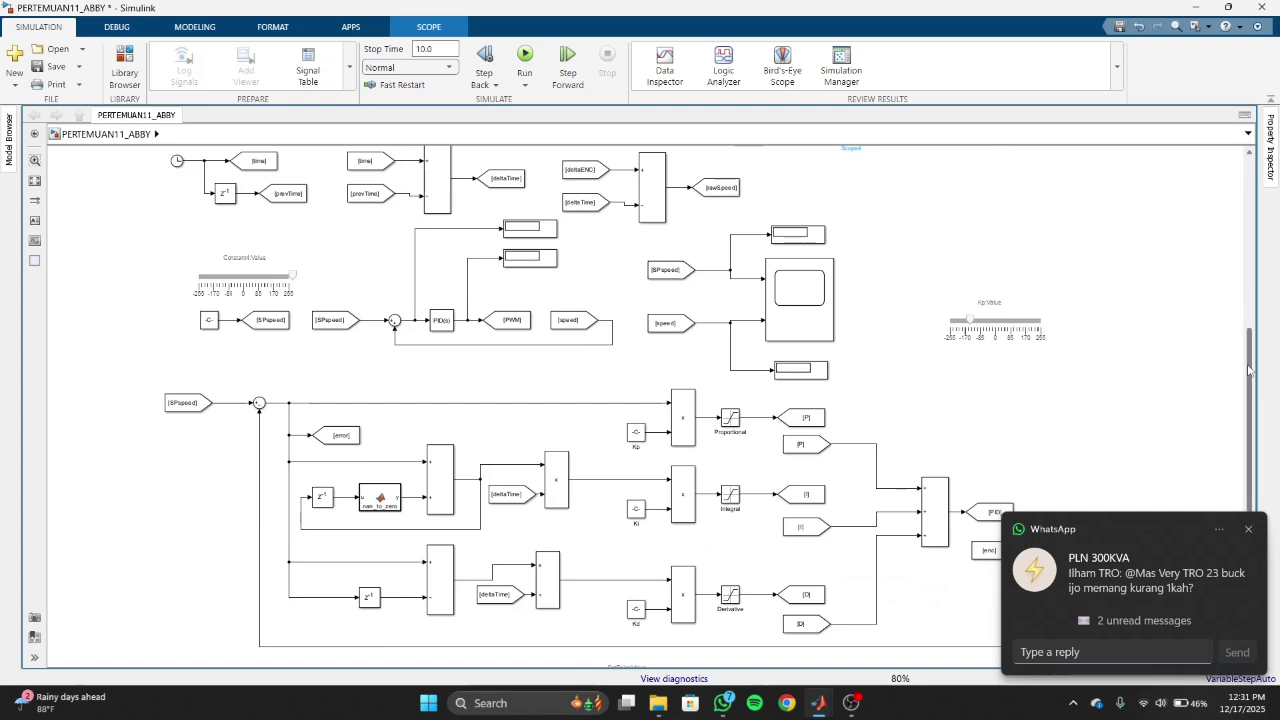
{"action": "scroll", "coordinate": [1220, 360], "scroll_direction": "up", "scroll_amount": 1}
{"action": "left_click_drag", "start_coordinate": [850, 188], "coordinate": [887, 447]}
{"action": "left_click_drag", "start_coordinate": [806, 487], "coordinate": [857, 440]}
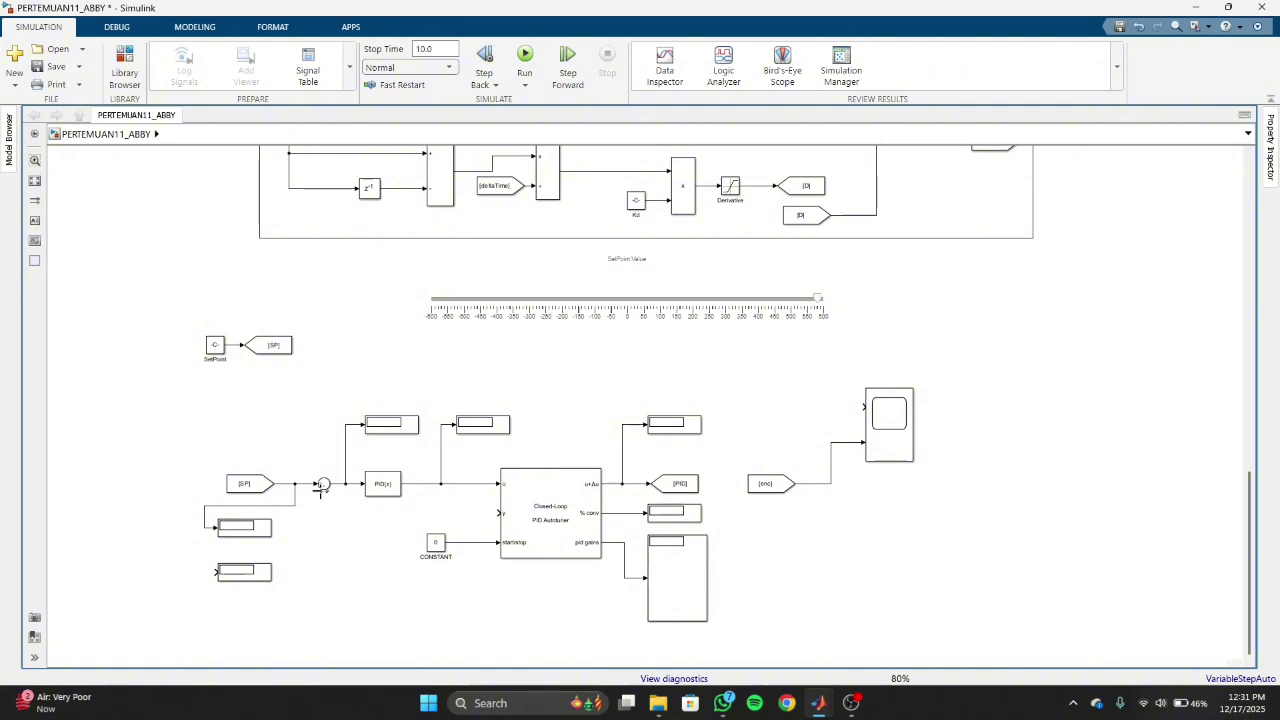
Feed the enc signal back to the sum junction's free input, branching it to the autotuner's y input and the unconnected Display.
{"action": "left_click_drag", "start_coordinate": [370, 555], "coordinate": [829, 499]}
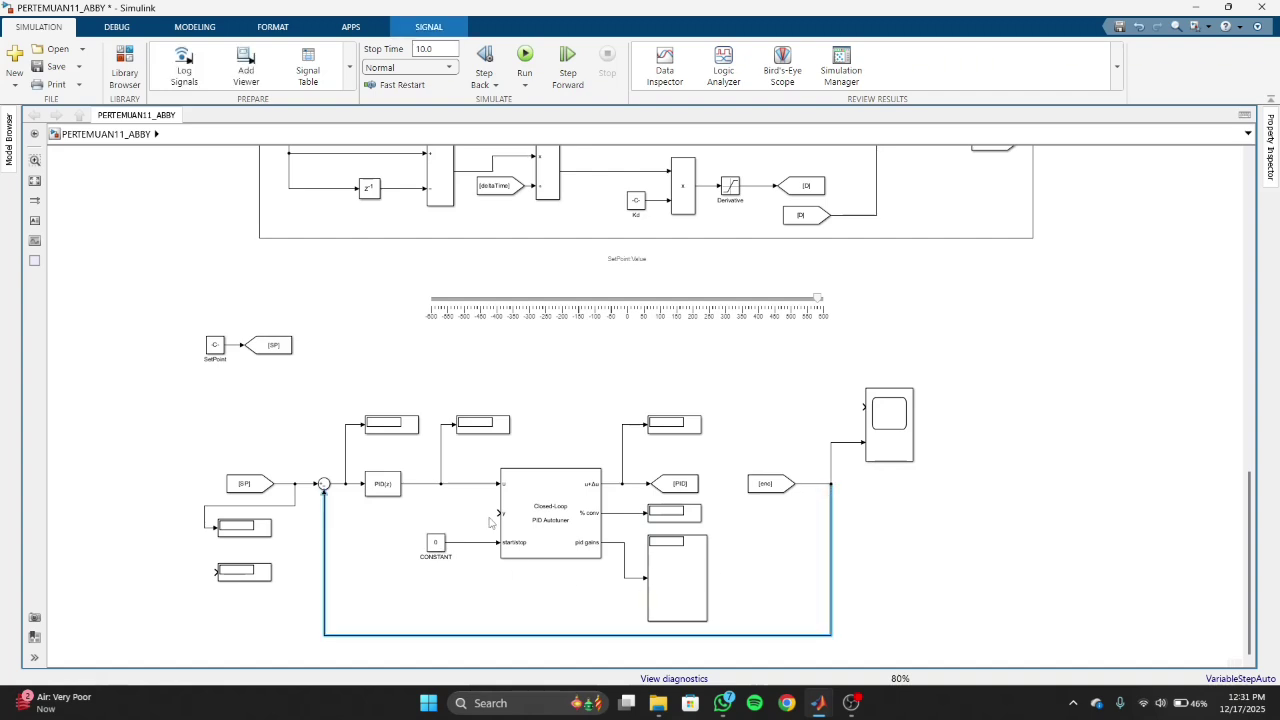
{"action": "left_click_drag", "start_coordinate": [495, 514], "coordinate": [322, 517]}
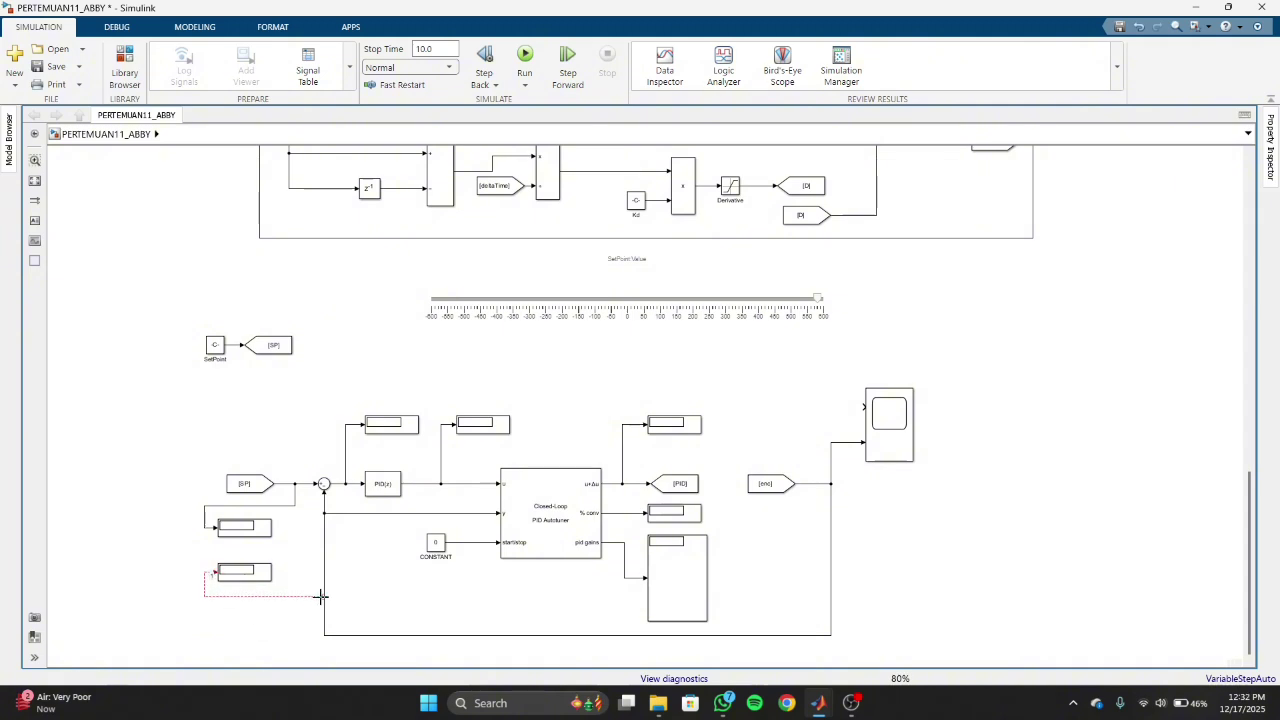
{"action": "left_click_drag", "start_coordinate": [320, 596], "coordinate": [324, 599]}
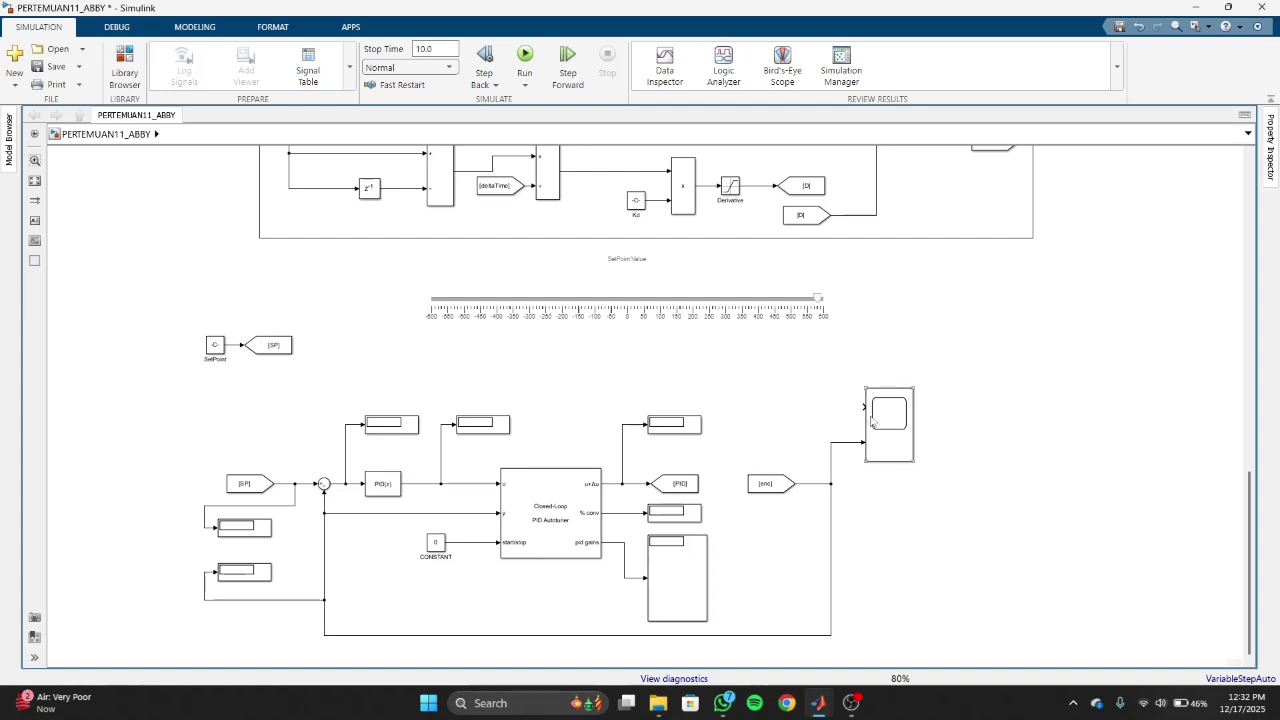
{"action": "left_click_drag", "start_coordinate": [621, 423], "coordinate": [862, 427]}
{"action": "key", "text": "Delete"}
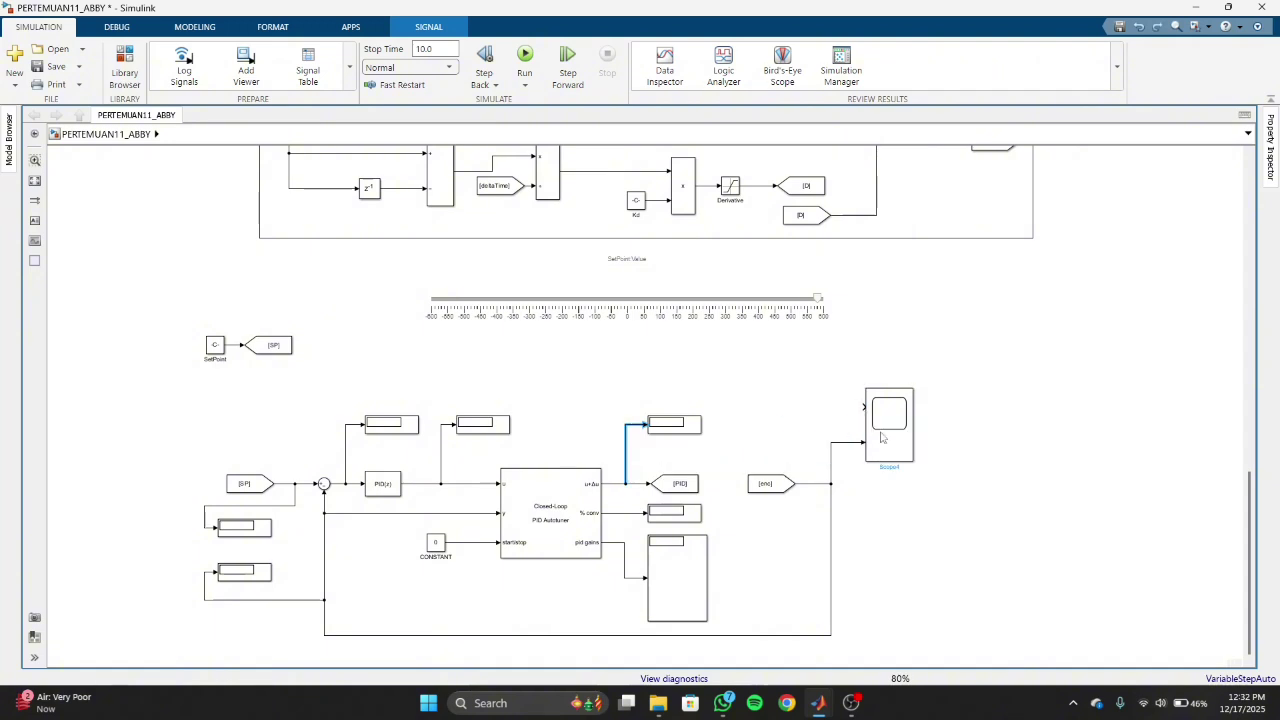
{"action": "left_click", "coordinate": [882, 437]}
{"action": "double_click", "coordinate": [876, 432]}
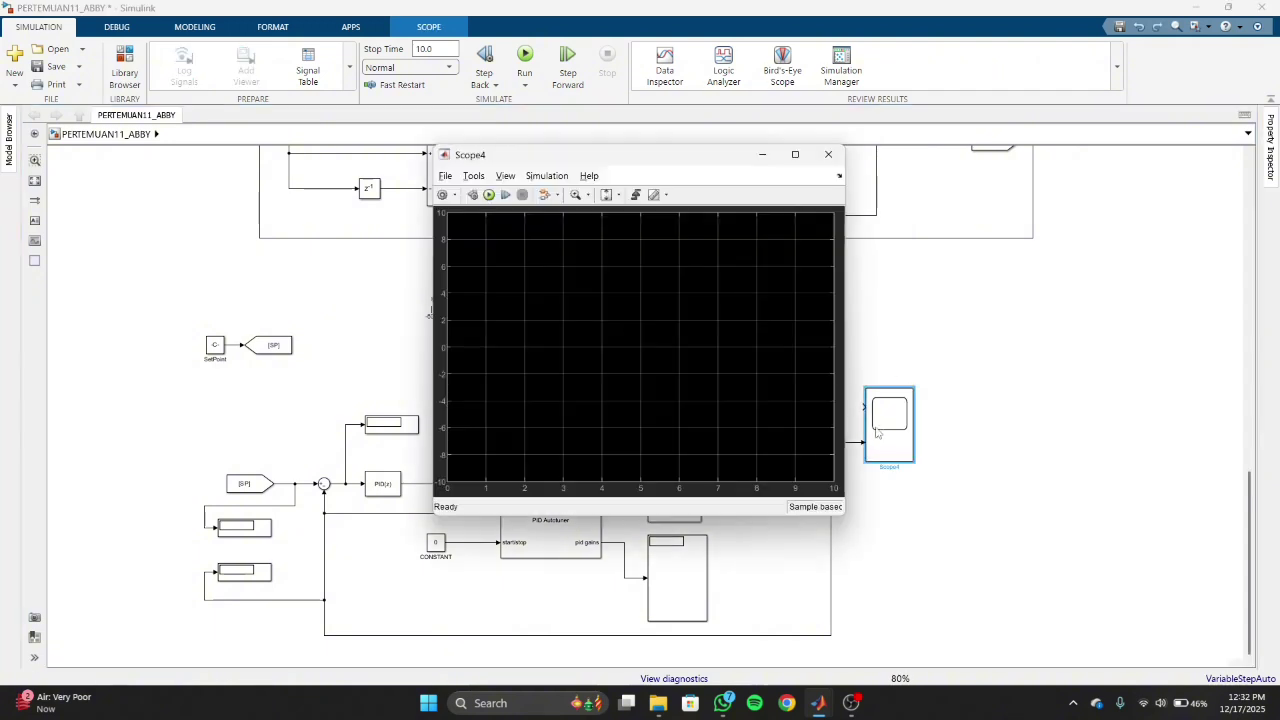
{"action": "left_click", "coordinate": [828, 154]}
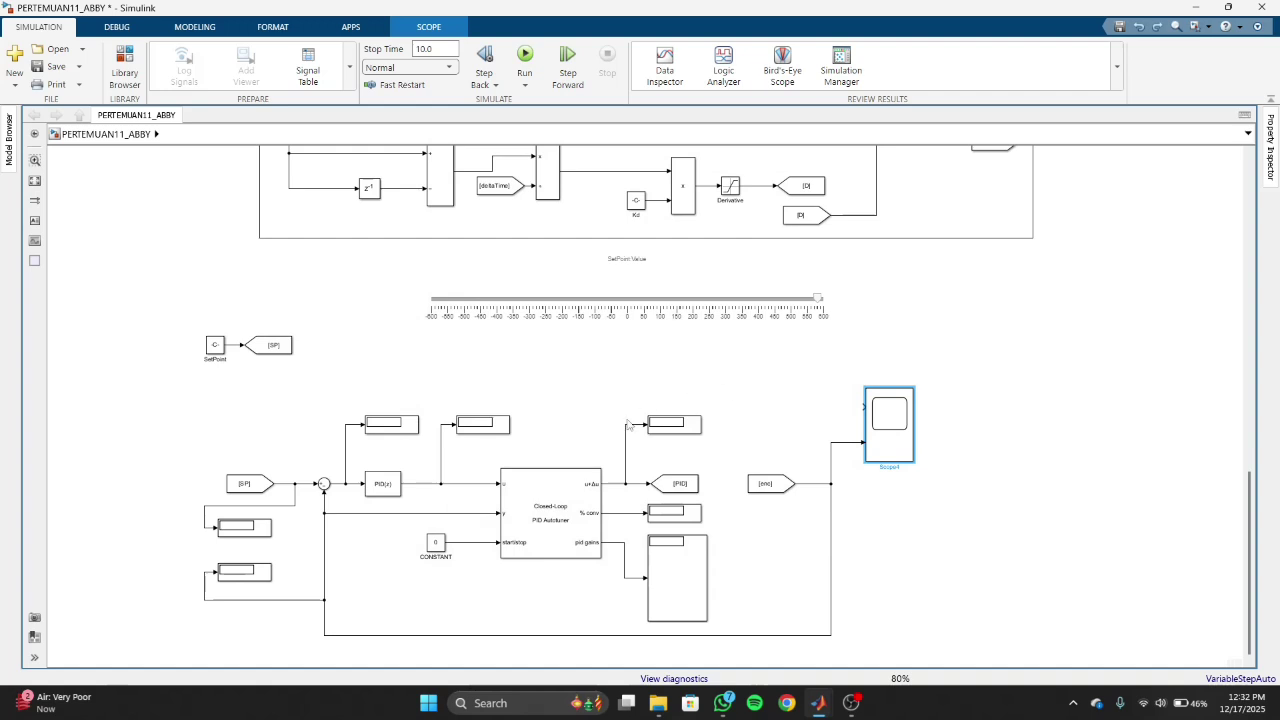
Connect the autotuner's u+Δu signal to the Scope's free input, and branch the SP signal to an added third Scope input.
{"action": "left_click_drag", "start_coordinate": [626, 421], "coordinate": [860, 407]}
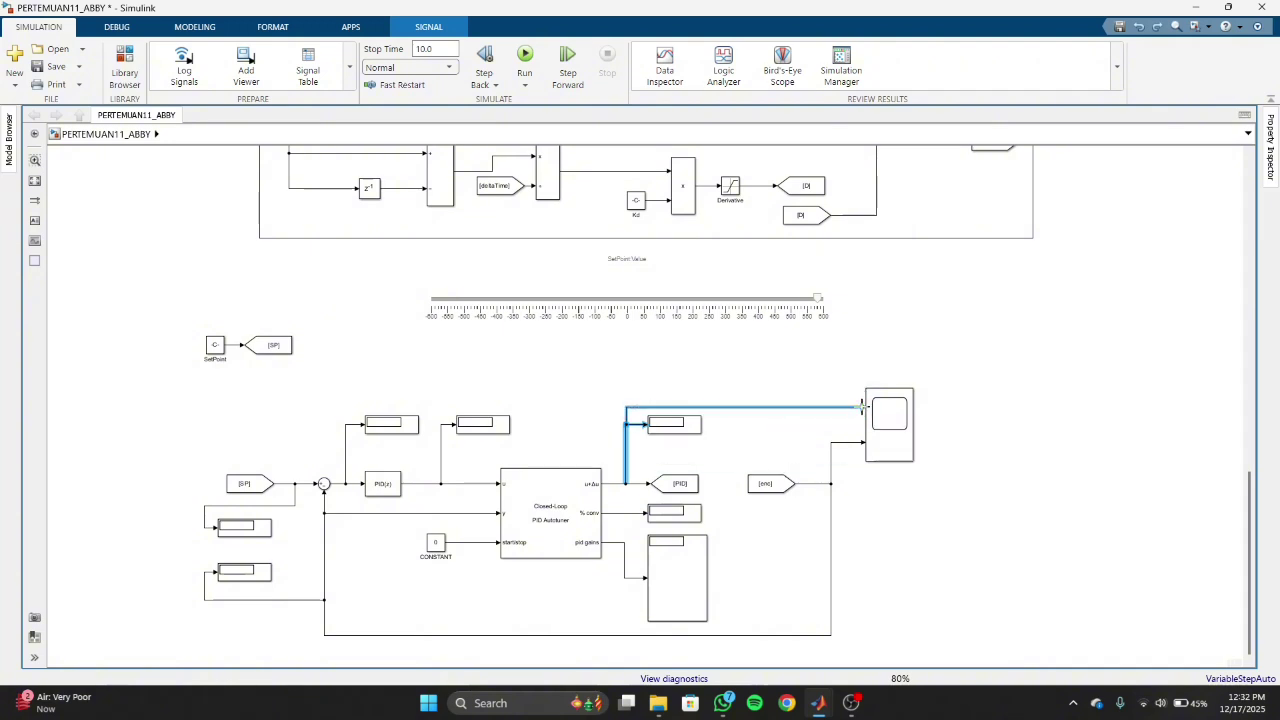
{"action": "left_click", "coordinate": [773, 421]}
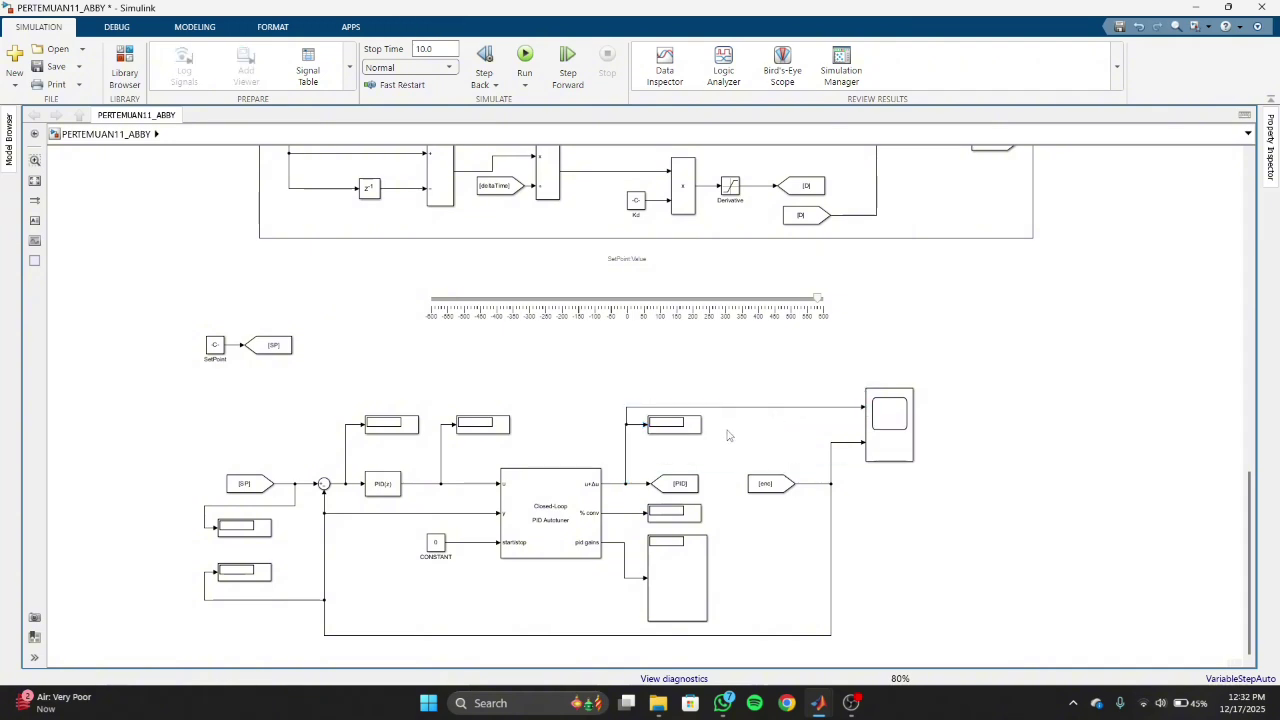
{"action": "left_click", "coordinate": [282, 484]}
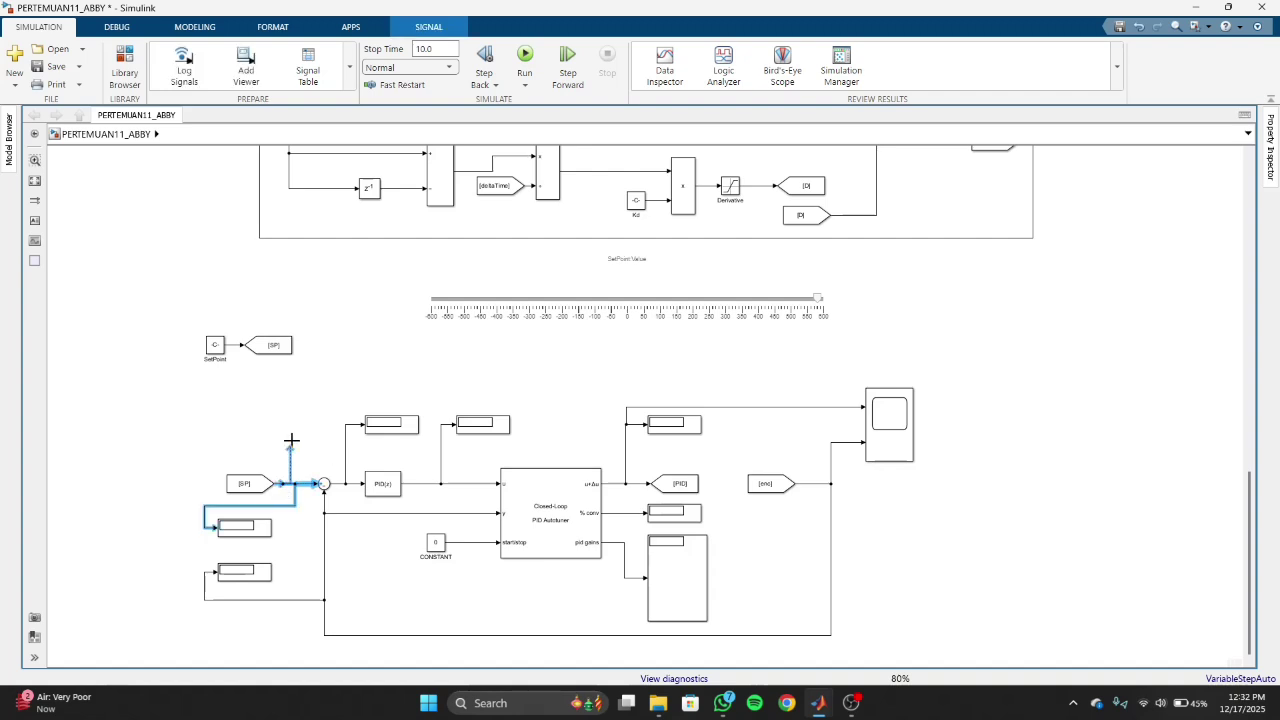
{"action": "left_click_drag", "start_coordinate": [291, 440], "coordinate": [894, 429]}
{"action": "left_click_drag", "start_coordinate": [532, 455], "coordinate": [549, 378]}
{"action": "left_click", "coordinate": [706, 338]}
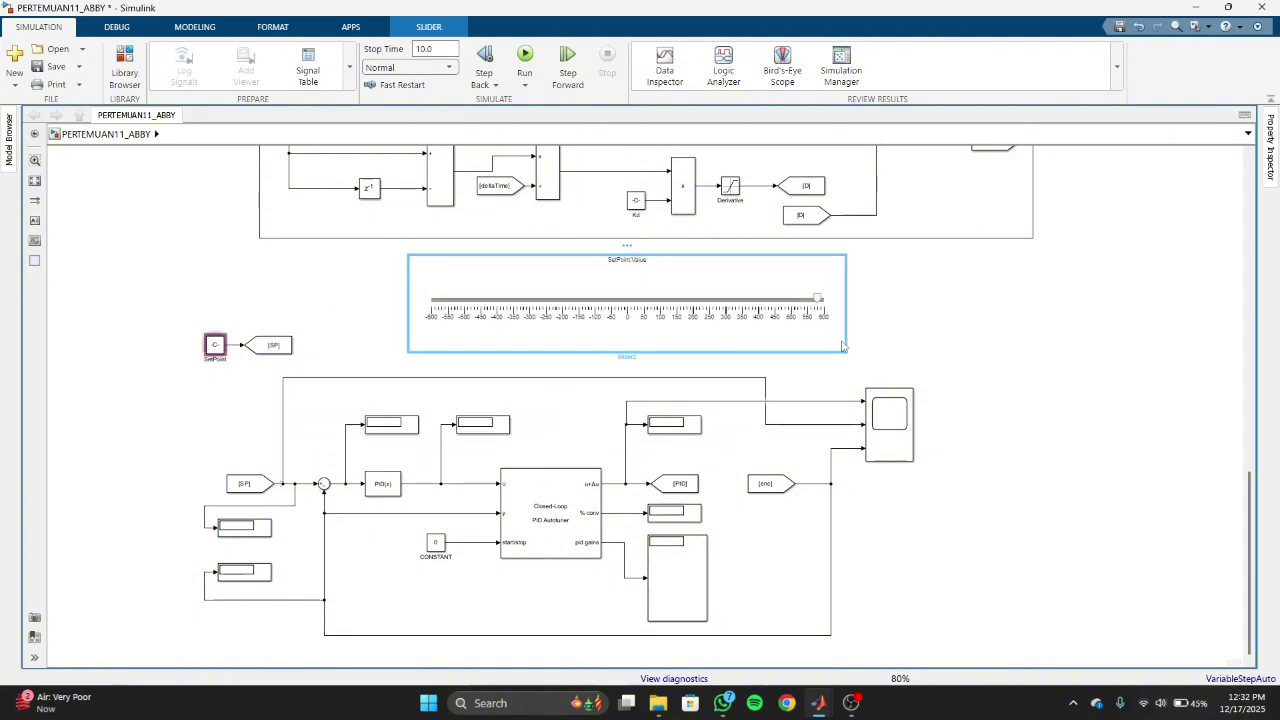
{"action": "left_click", "coordinate": [820, 379]}
{"action": "left_click", "coordinate": [805, 402]}
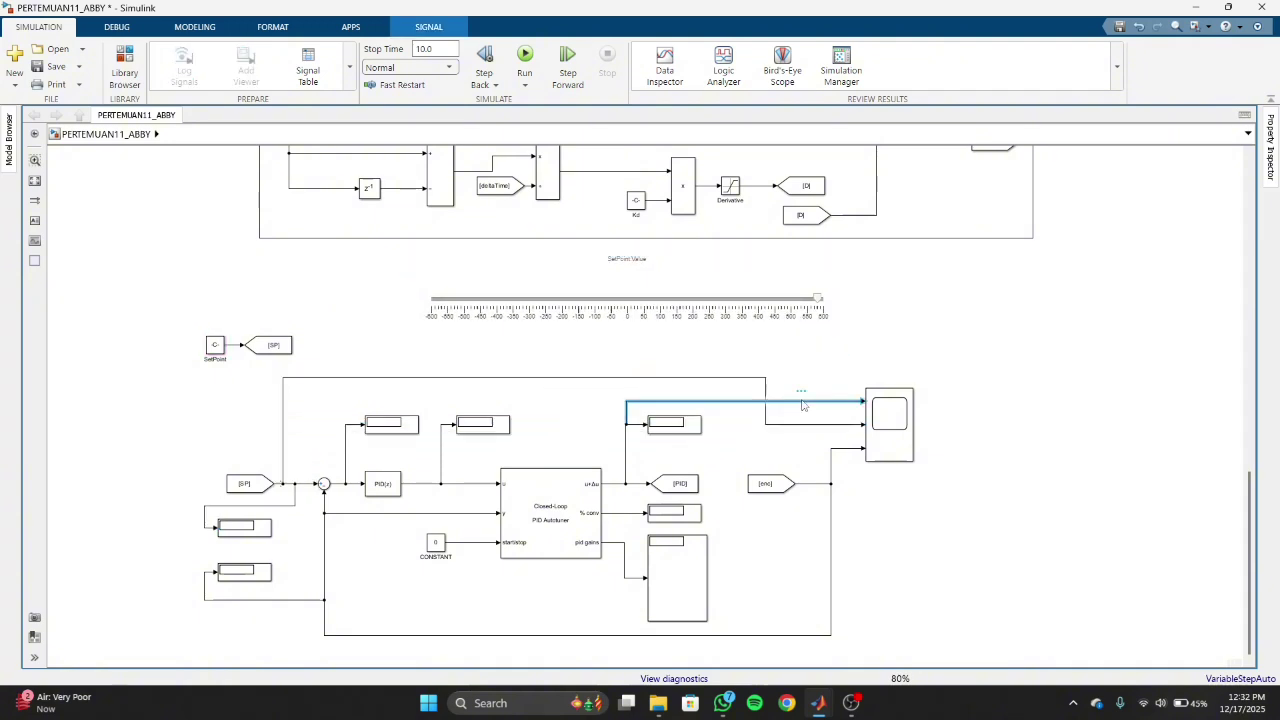
{"action": "left_click", "coordinate": [907, 495]}
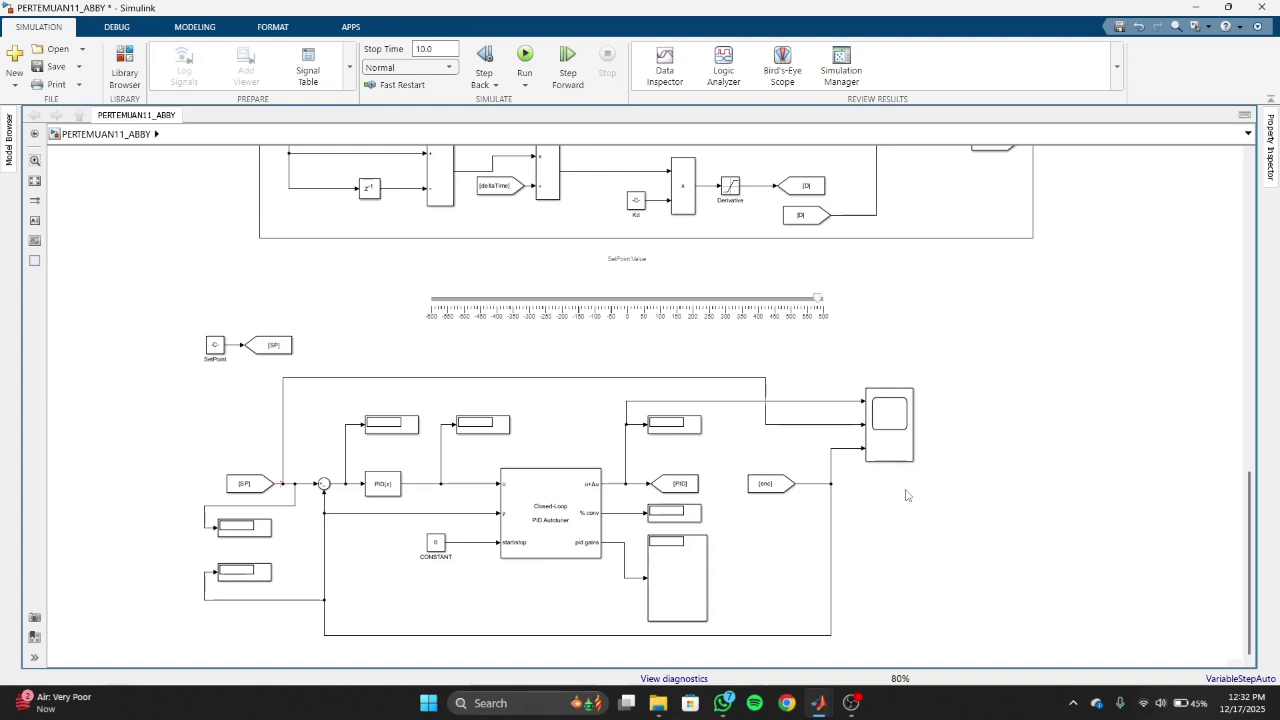
Insert a dashboard Toggle Switch block below the CONSTANT block and fit it above the feedback line.
{"action": "double_click", "coordinate": [508, 591]}
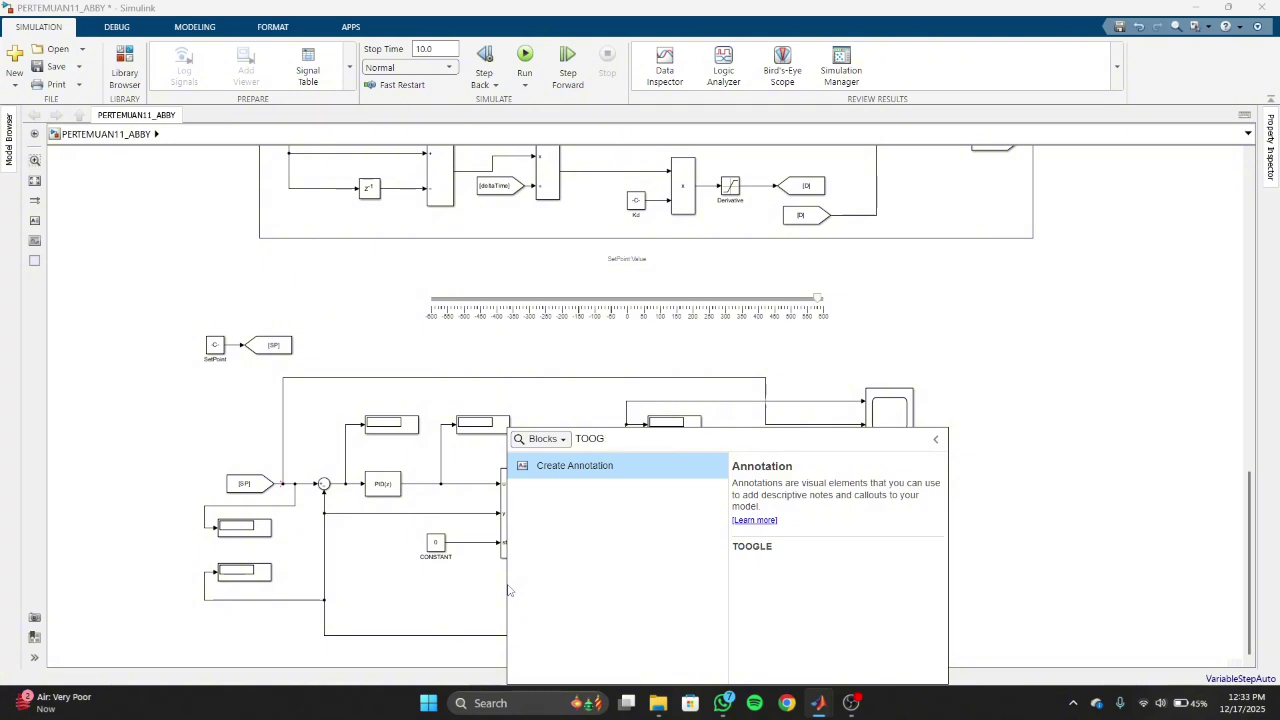
{"action": "key", "text": "ctrl+a"}
{"action": "key", "text": "BackSpace"}
{"action": "key", "text": "Caps_Lock"}
{"action": "type", "text": "to"}
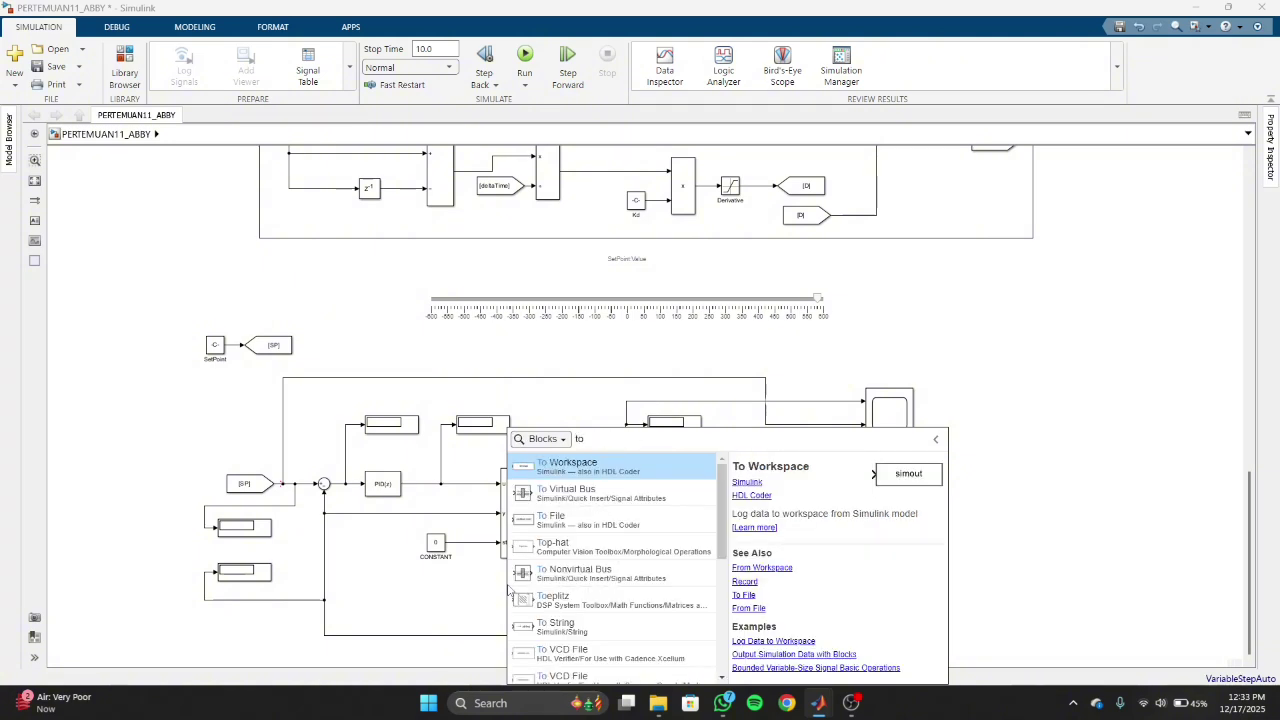
{"action": "type", "text": "o"}
{"action": "key", "text": "BackSpace"}
{"action": "key", "text": "BackSpace"}
{"action": "type", "text": "swit"}
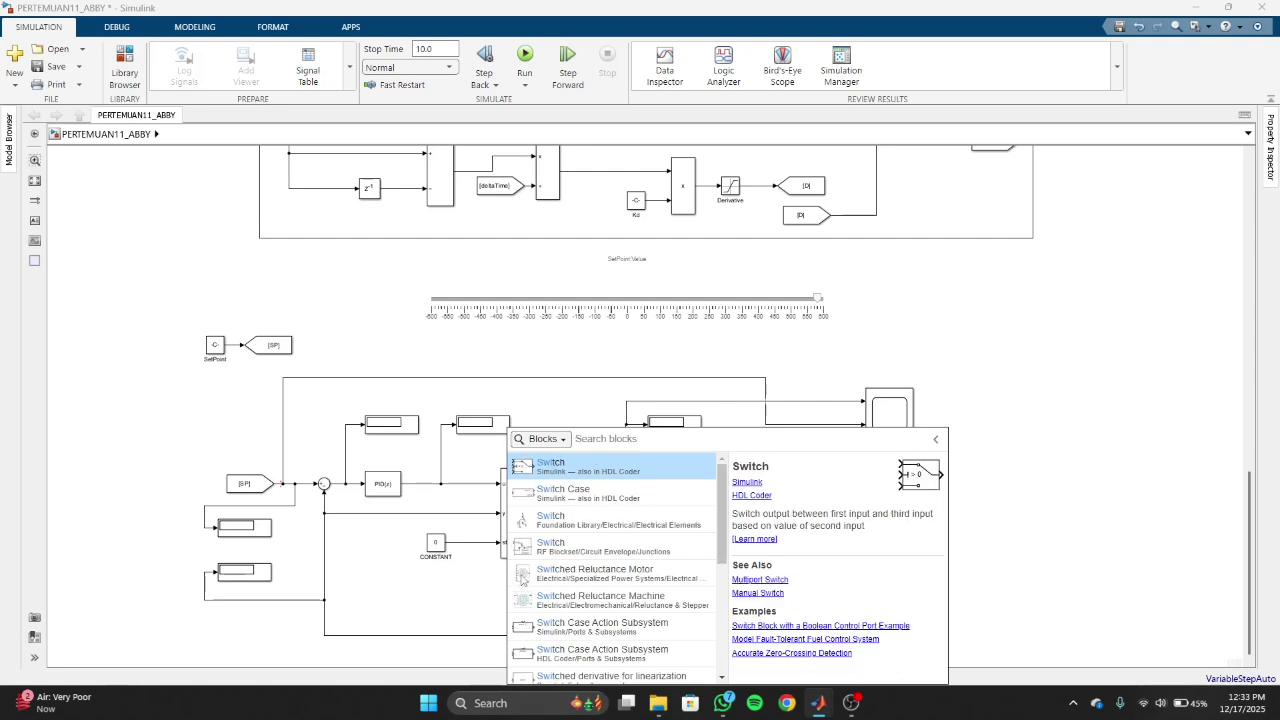
{"action": "type", "text": "manu"}
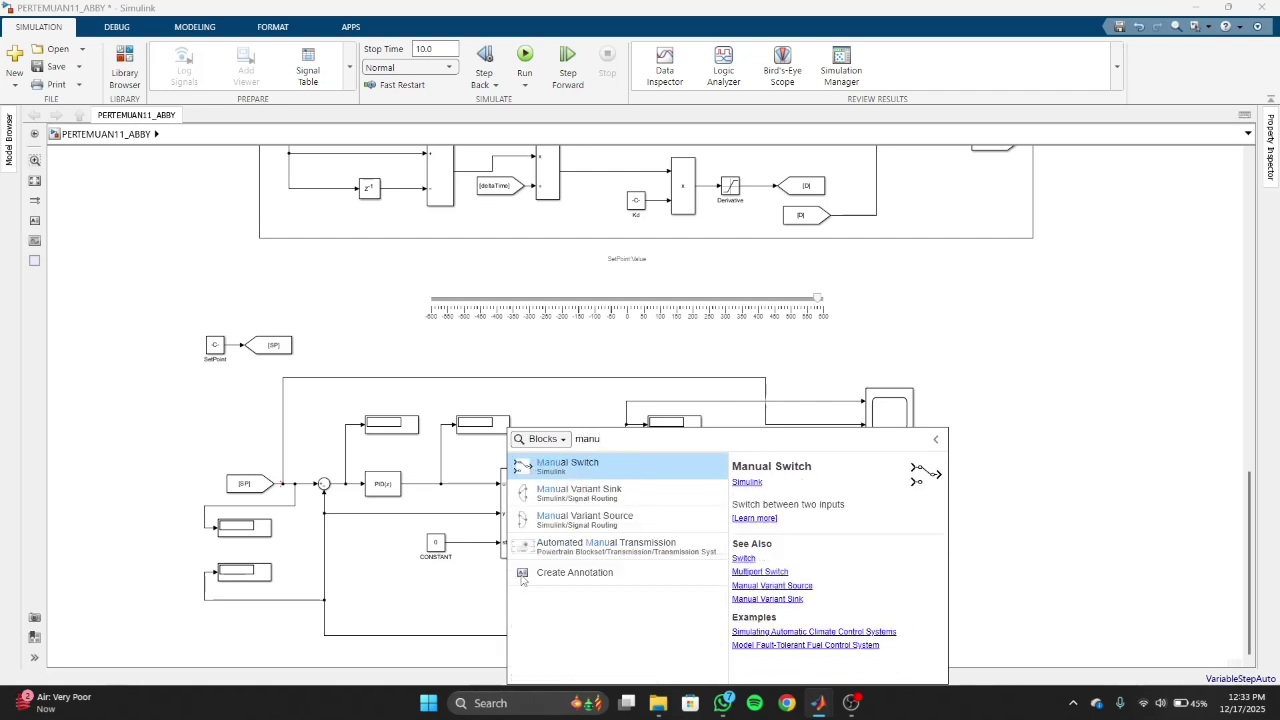
{"action": "key", "text": "BackSpace"}
{"action": "key", "text": "BackSpace"}
{"action": "key", "text": "BackSpace"}
{"action": "type", "text": "to"}
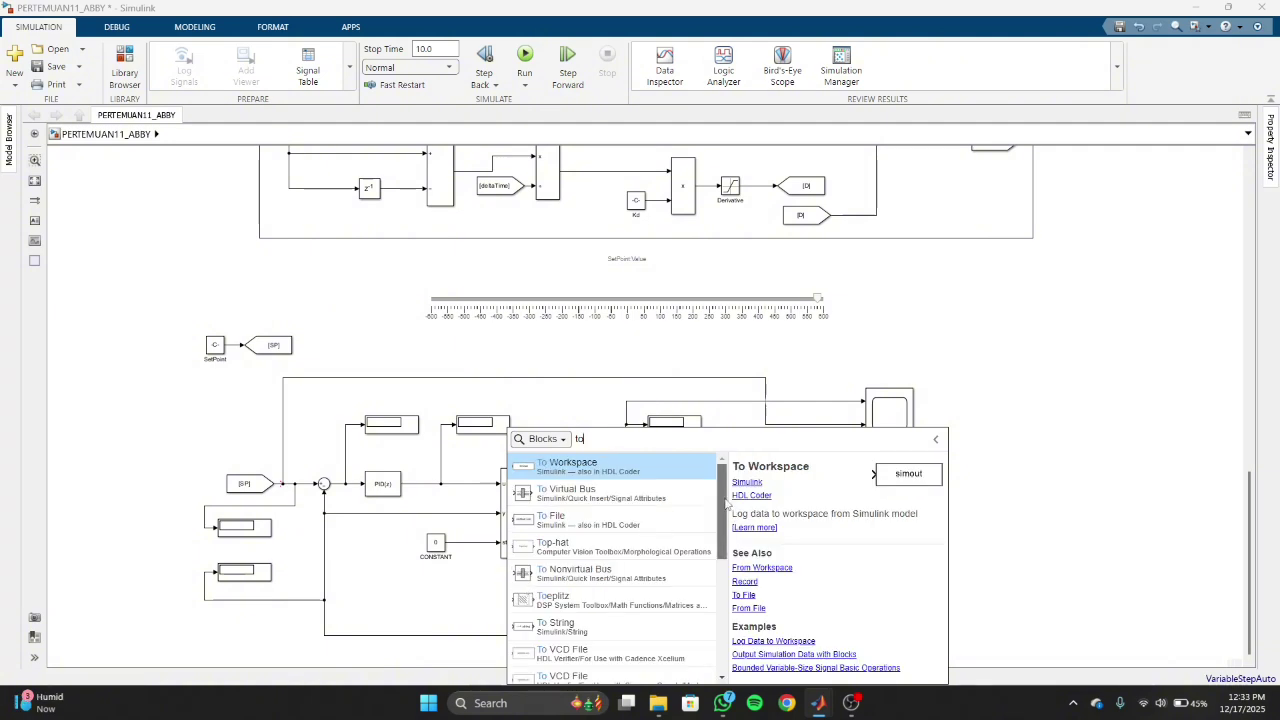
{"action": "scroll", "coordinate": [733, 540], "scroll_direction": "down", "scroll_amount": 5}
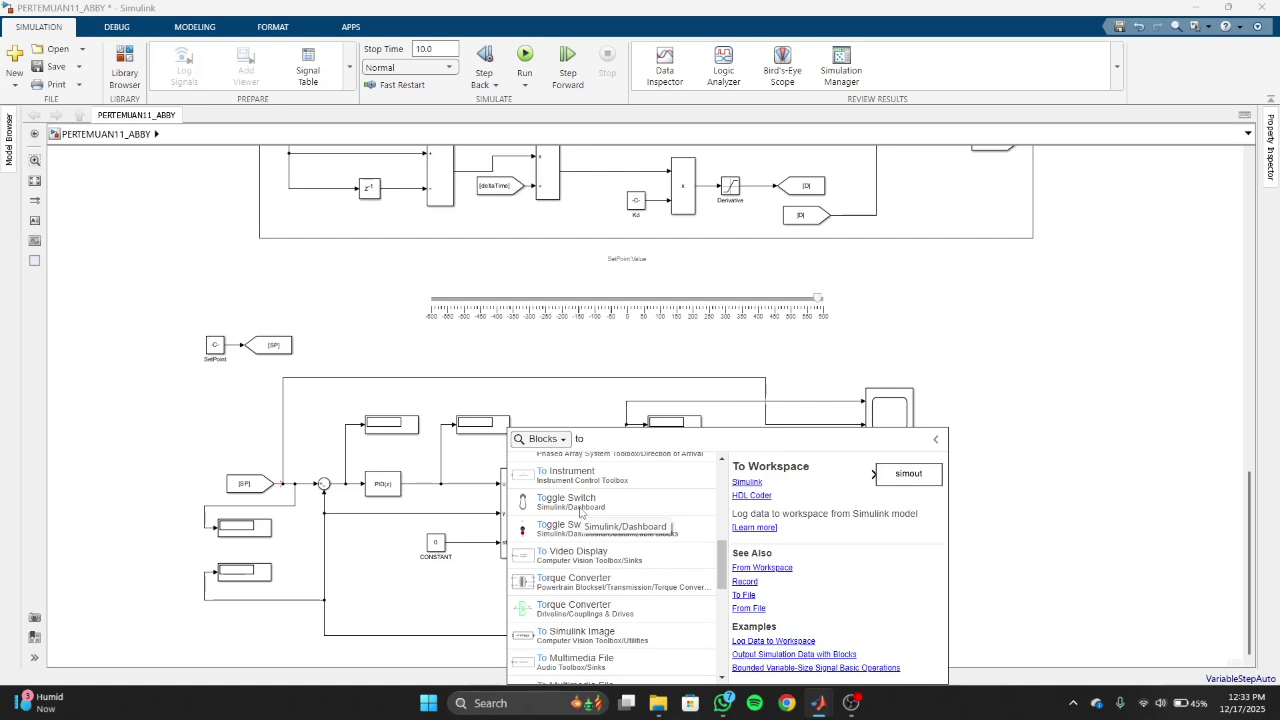
{"action": "left_click", "coordinate": [580, 512]}
{"action": "left_click_drag", "start_coordinate": [507, 603], "coordinate": [542, 585]}
Link the Toggle Switch to the CONSTANT block's Value parameter and accept the block settings.
{"action": "double_click", "coordinate": [495, 610]}
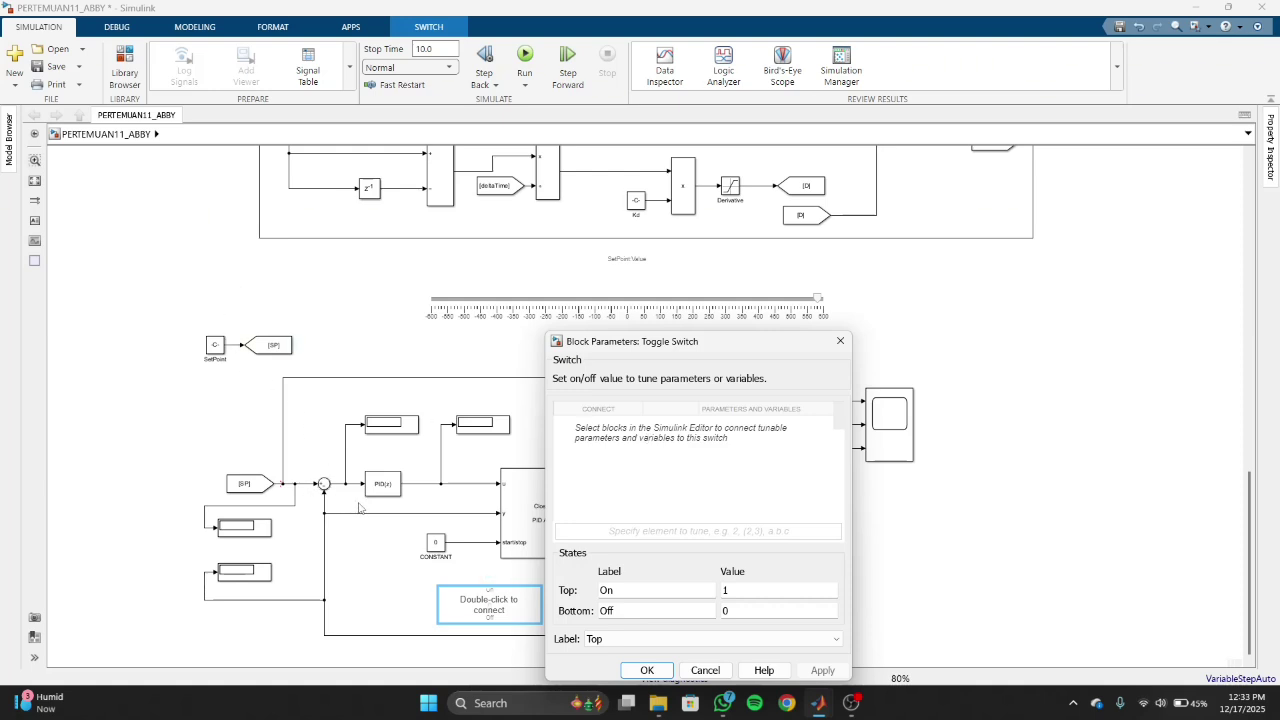
{"action": "left_click", "coordinate": [441, 548]}
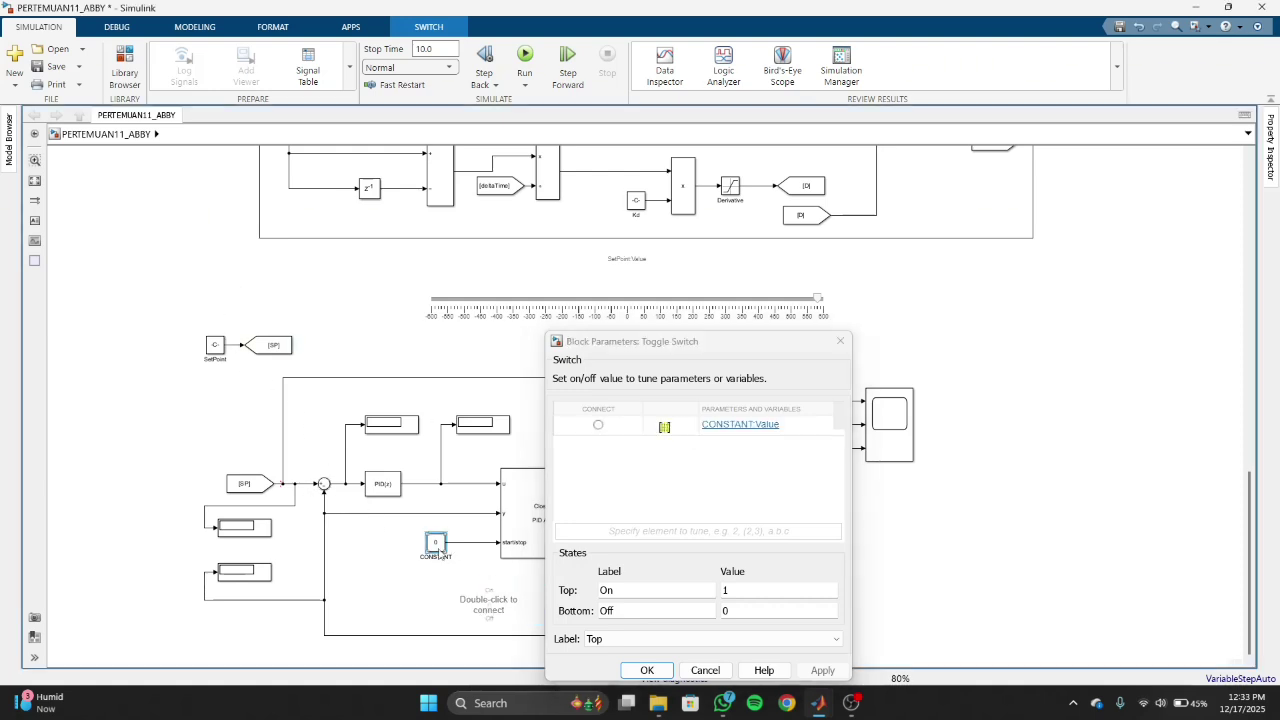
{"action": "left_click", "coordinate": [598, 425]}
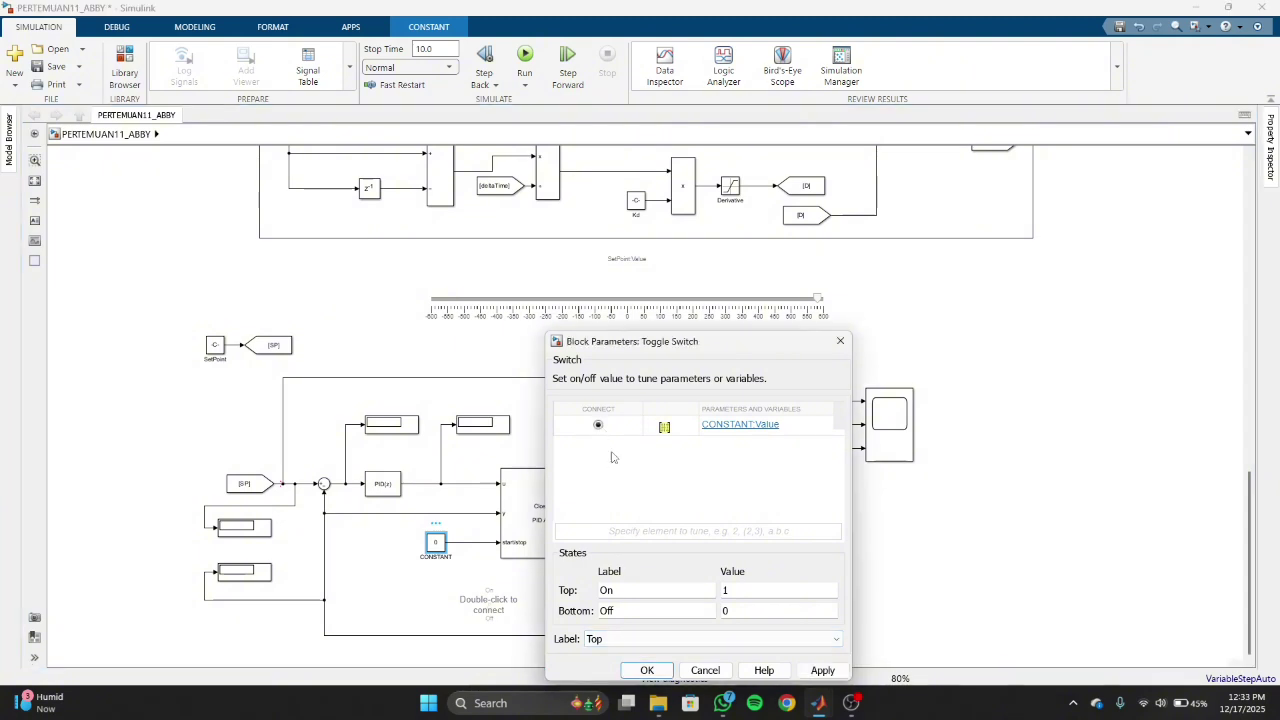
{"action": "left_click", "coordinate": [648, 672]}
{"action": "left_click", "coordinate": [492, 615]}
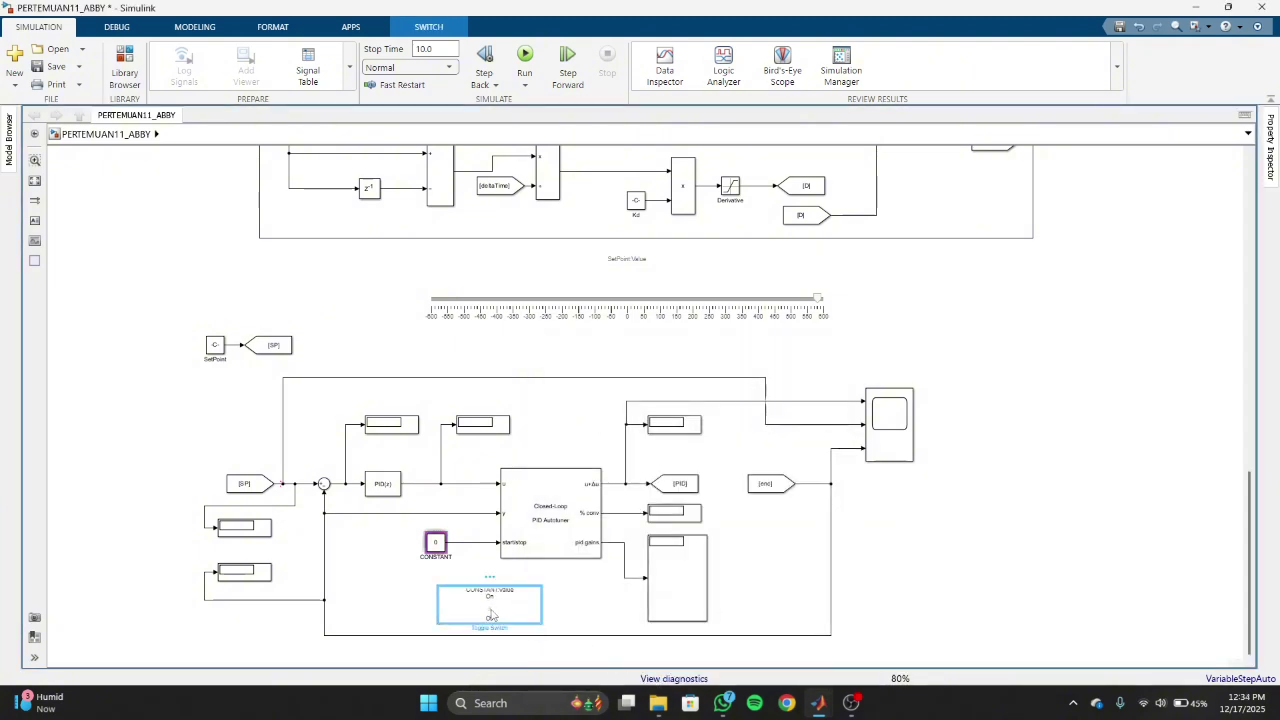
{"action": "left_click", "coordinate": [492, 615]}
{"action": "left_click", "coordinate": [1053, 637]}
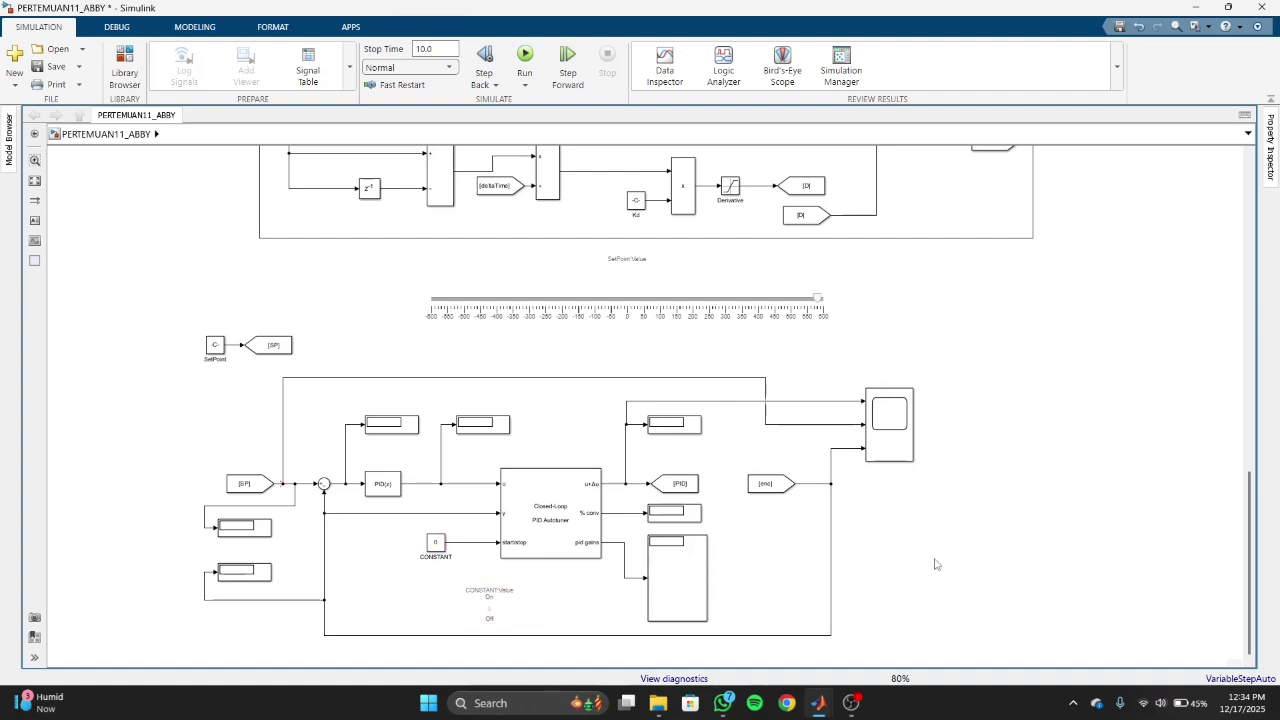
{"action": "left_click", "coordinate": [862, 703]}
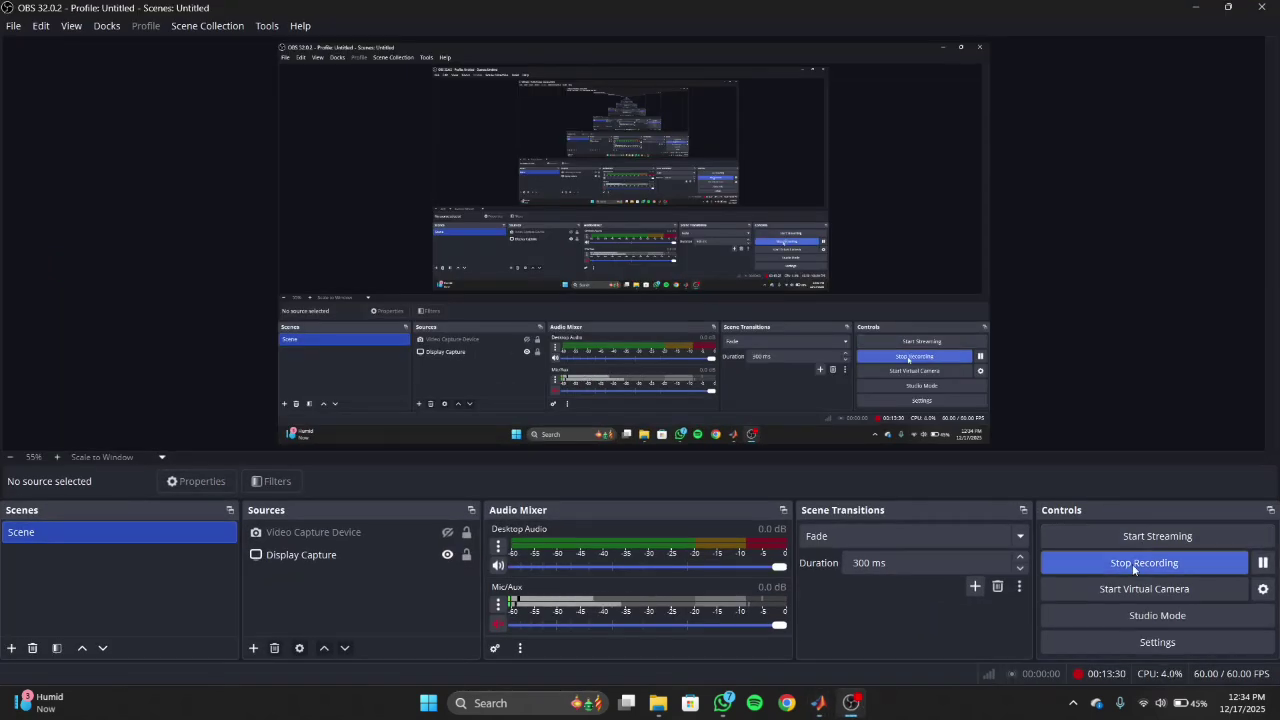
{"action": "left_click", "coordinate": [1132, 564]}
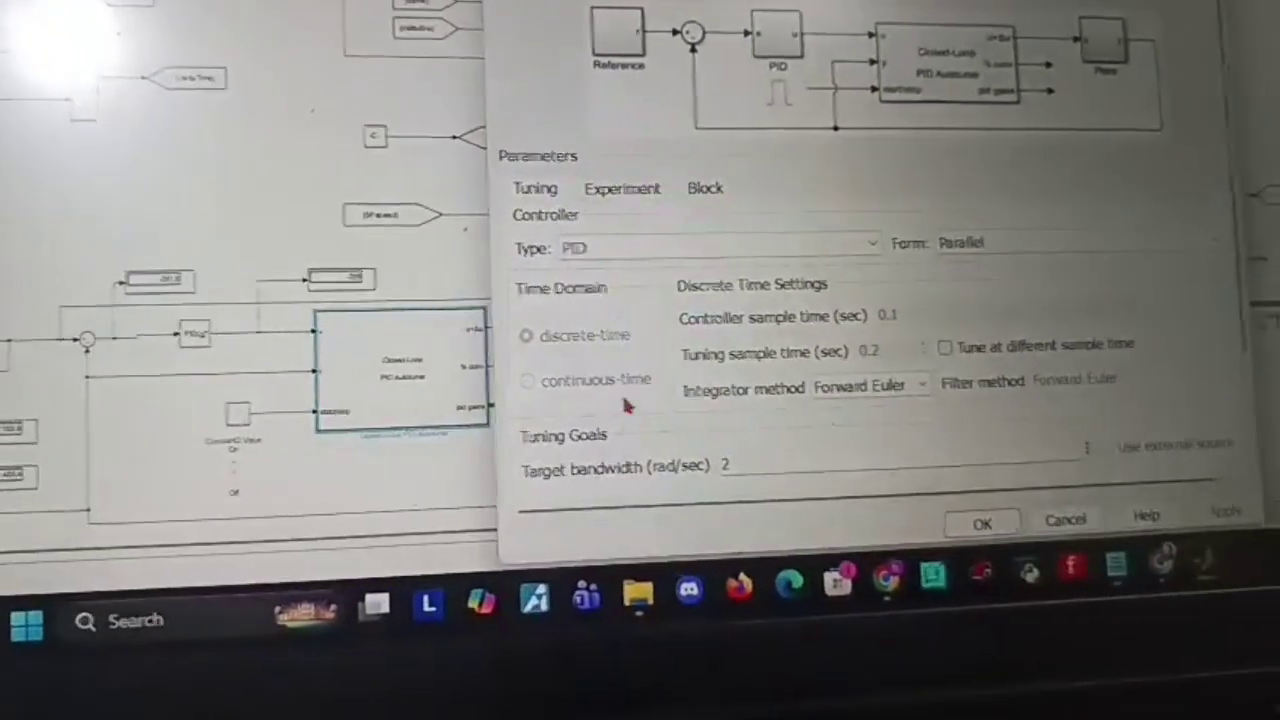
Review the experiment mode, plant type and signal amplitude settings of the Closed-Loop PID Autotuner block.
{"action": "left_click", "coordinate": [622, 188]}
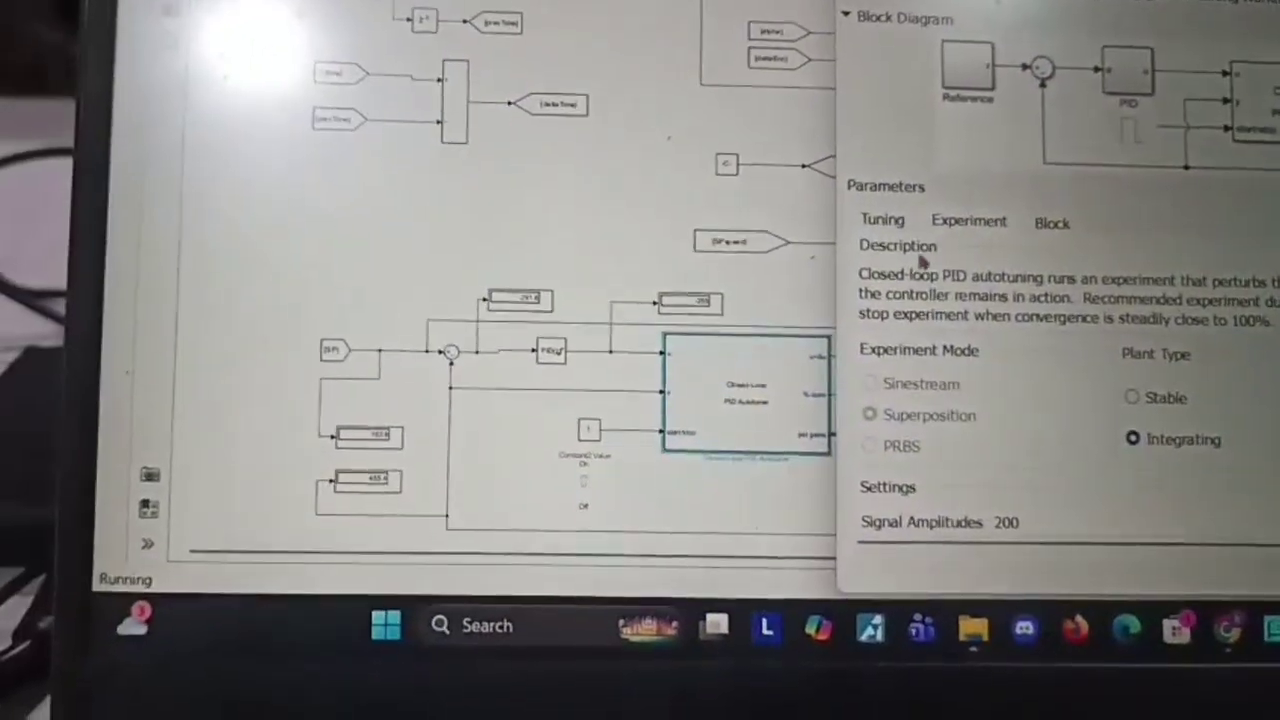
{"action": "left_click", "coordinate": [693, 326]}
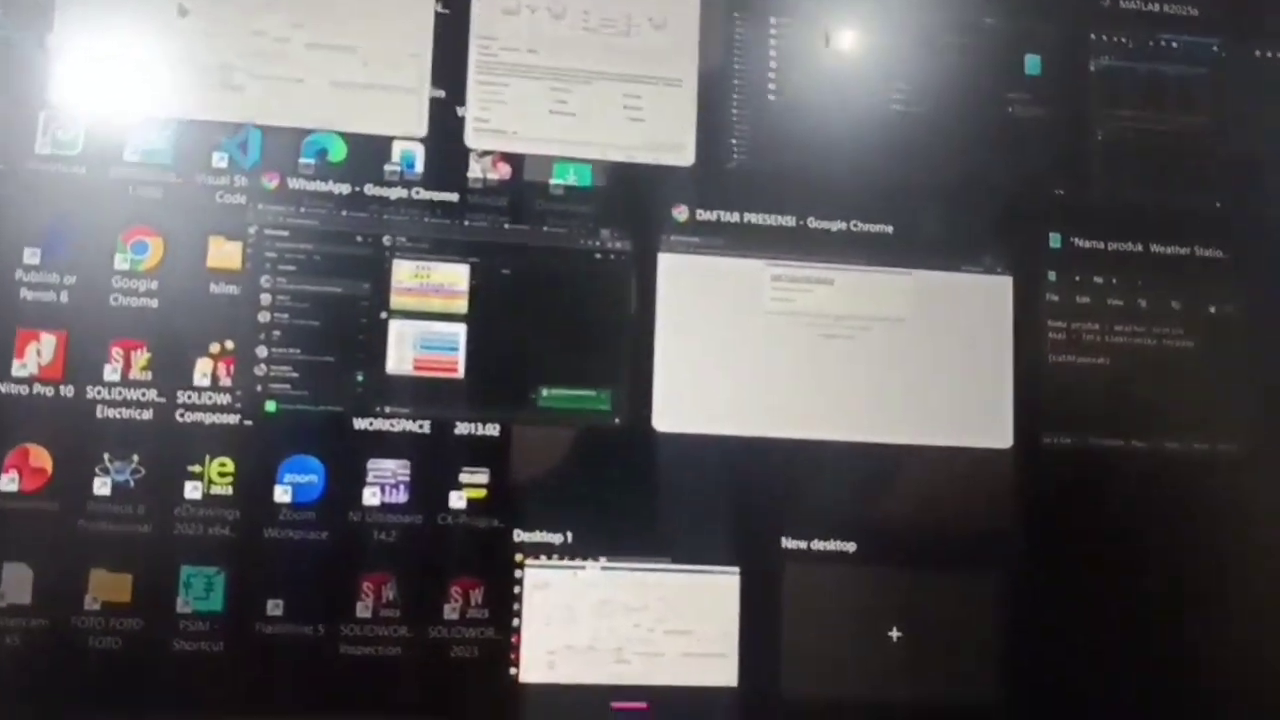
Bring up the Simulink model, inspect the signal plots of the Scope beside the autotuner, and return to the model.
{"action": "left_click", "coordinate": [183, 10]}
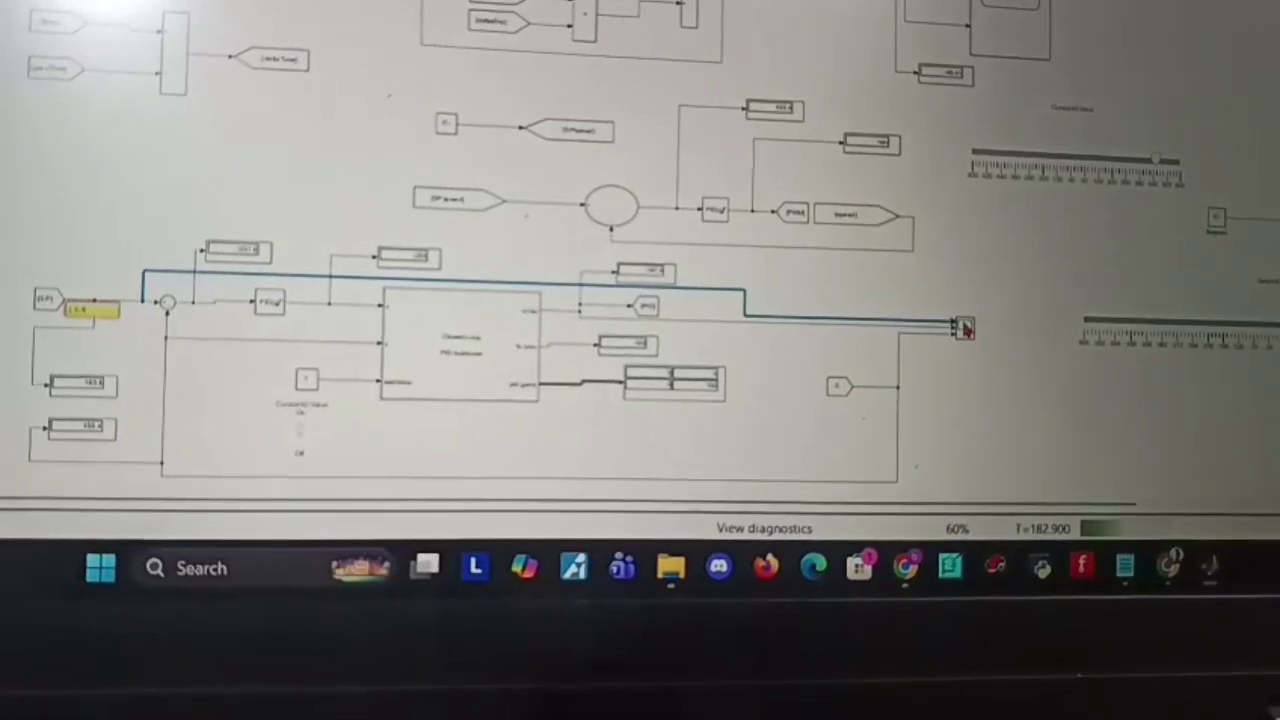
{"action": "double_click", "coordinate": [965, 328]}
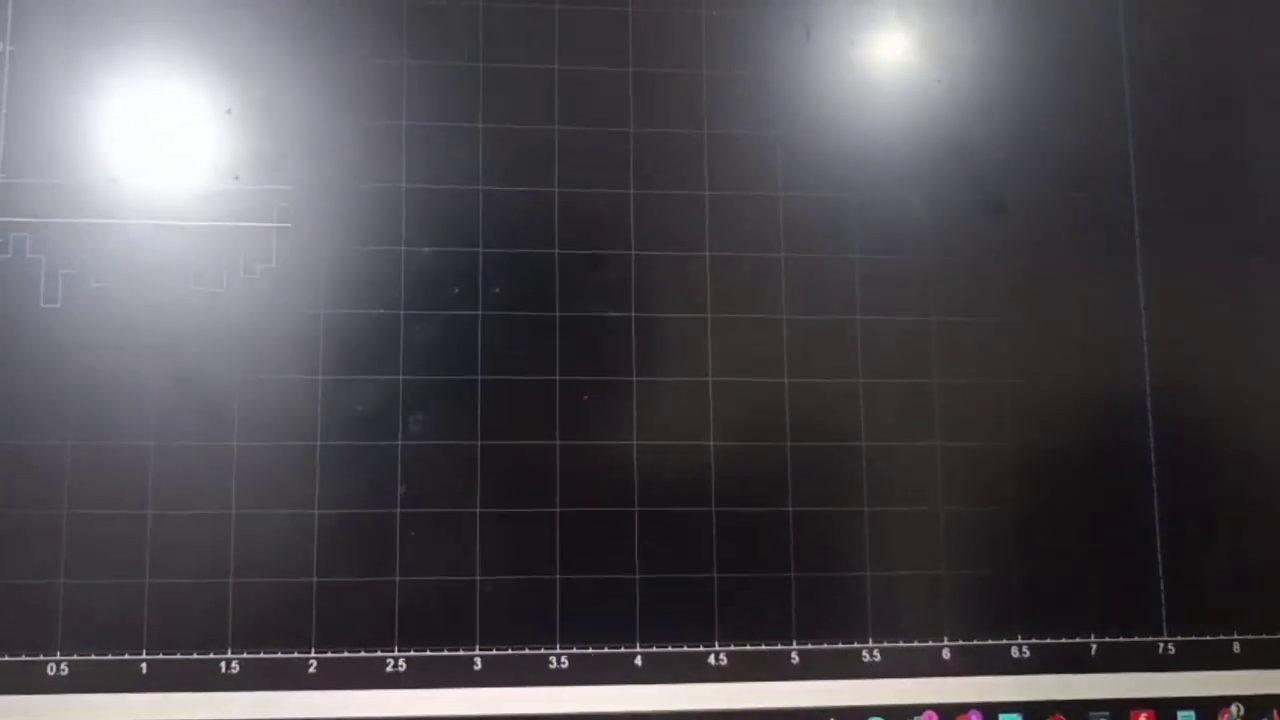
{"action": "key", "text": "alt+Tab"}
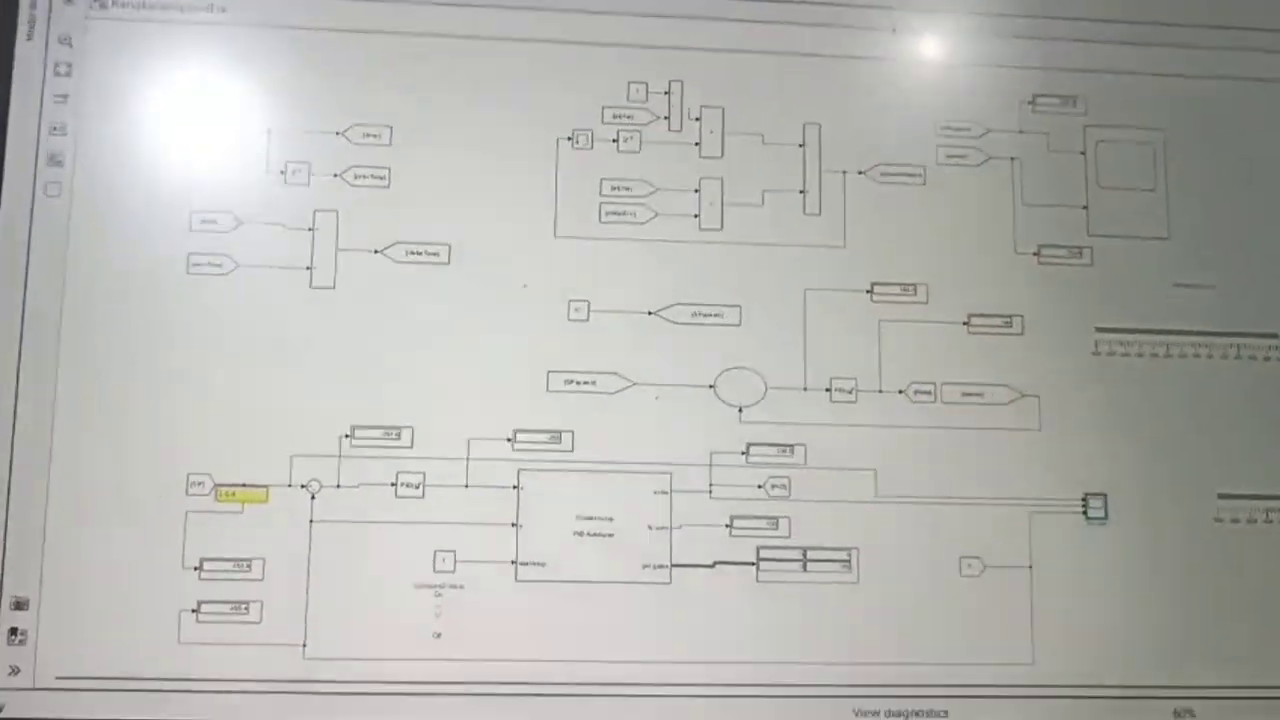
Open the Closed-Loop PID Autotuner's parameters and examine its tuning and experiment settings during the running simulation.
{"action": "double_click", "coordinate": [550, 510]}
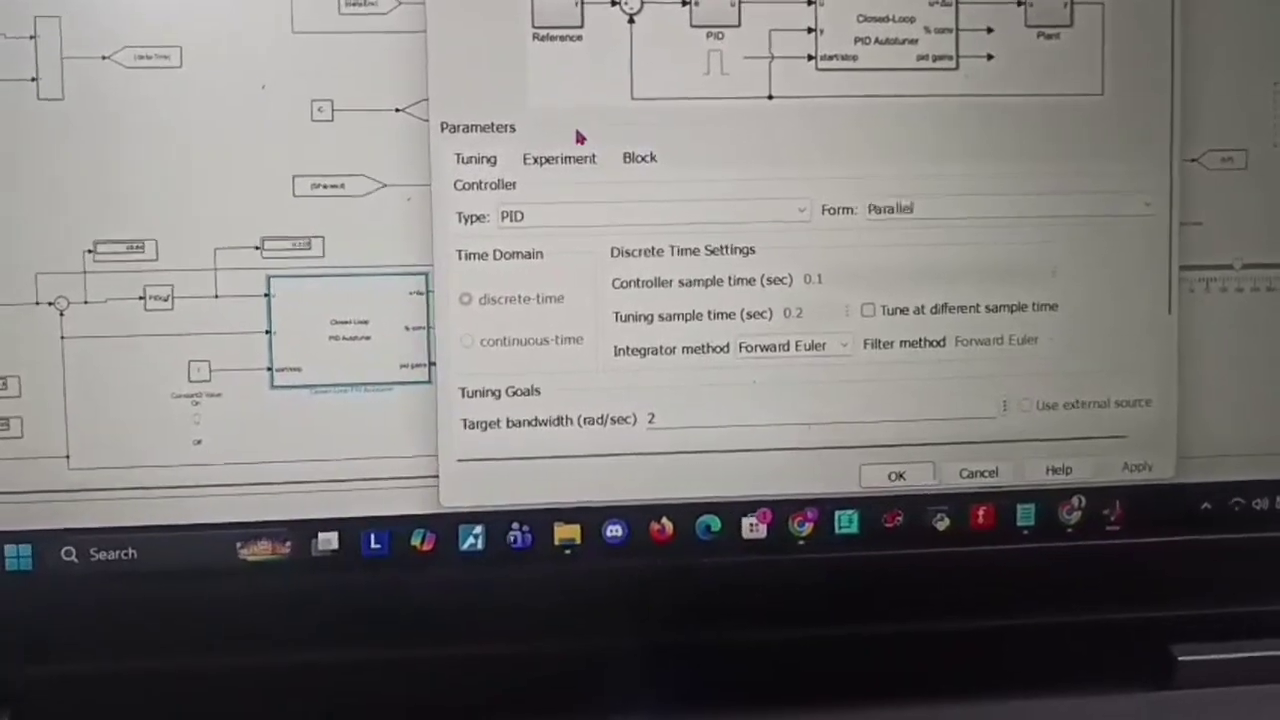
{"action": "left_click", "coordinate": [560, 158]}
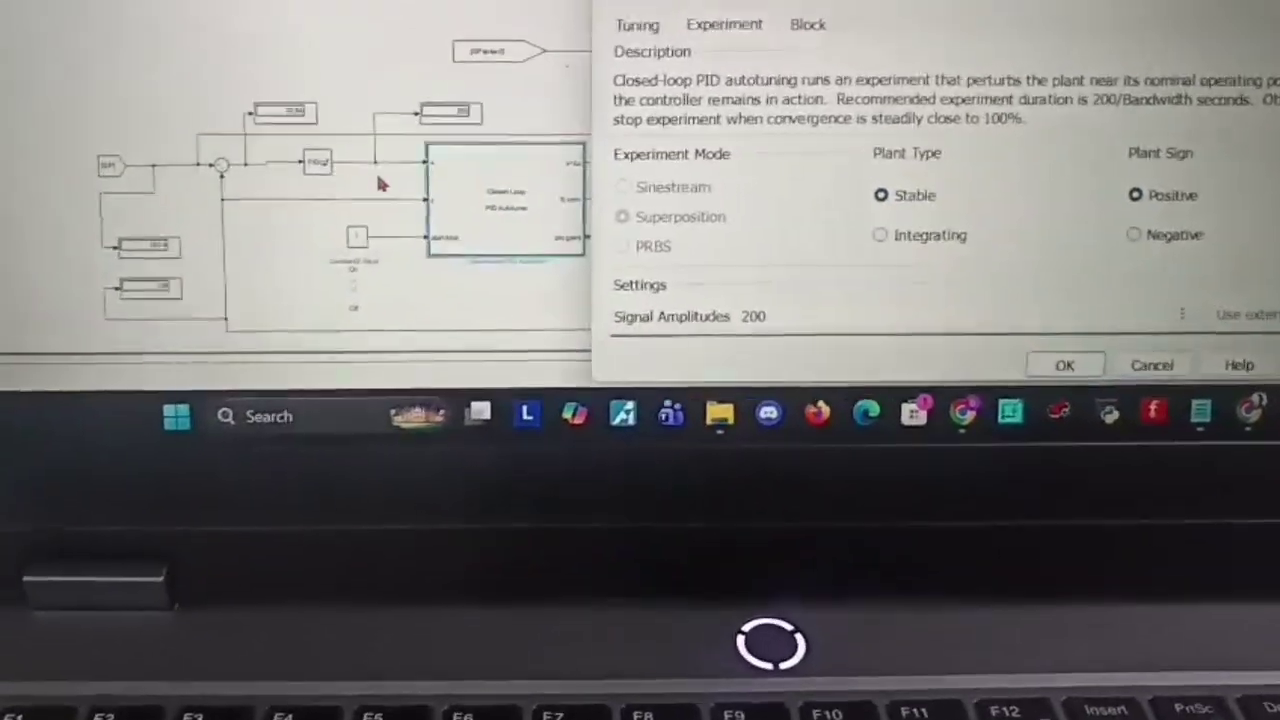
{"action": "left_click", "coordinate": [273, 234]}
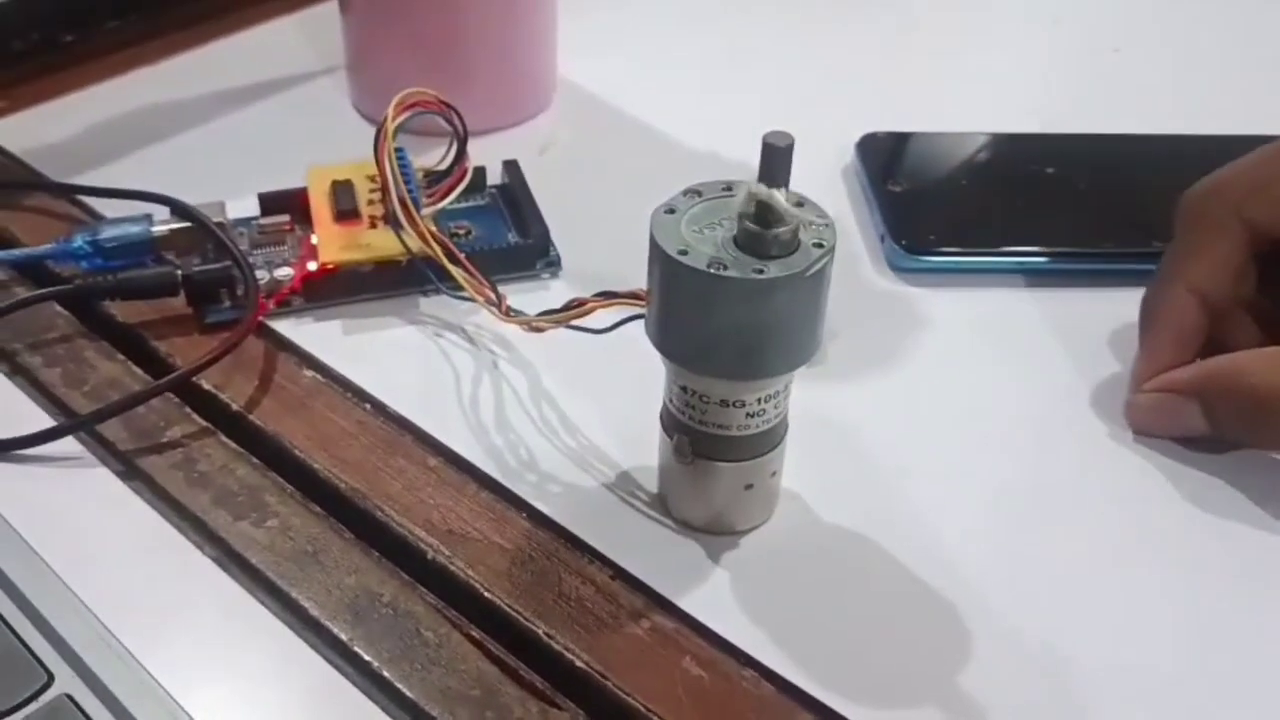
Return to the running model, check the autotuner's PRBS experiment settings, and accept the block parameters.
{"action": "key", "text": "alt+Tab"}
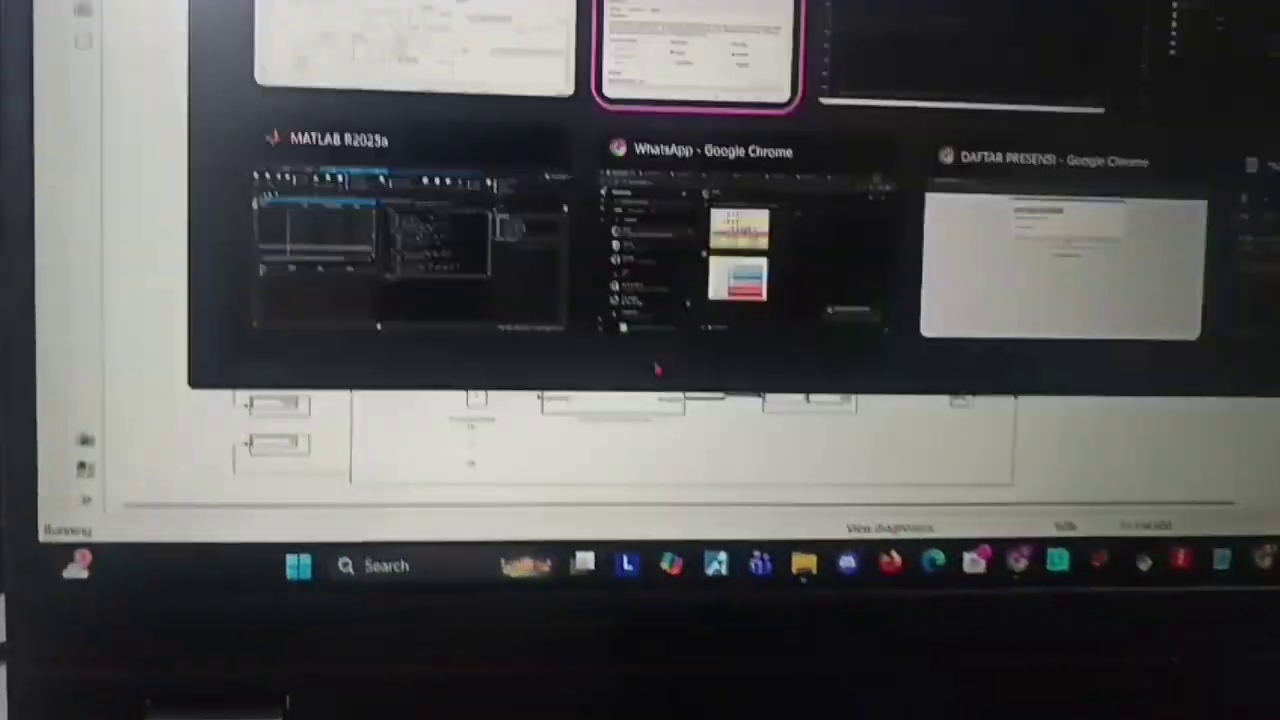
{"action": "key", "text": "alt+Tab"}
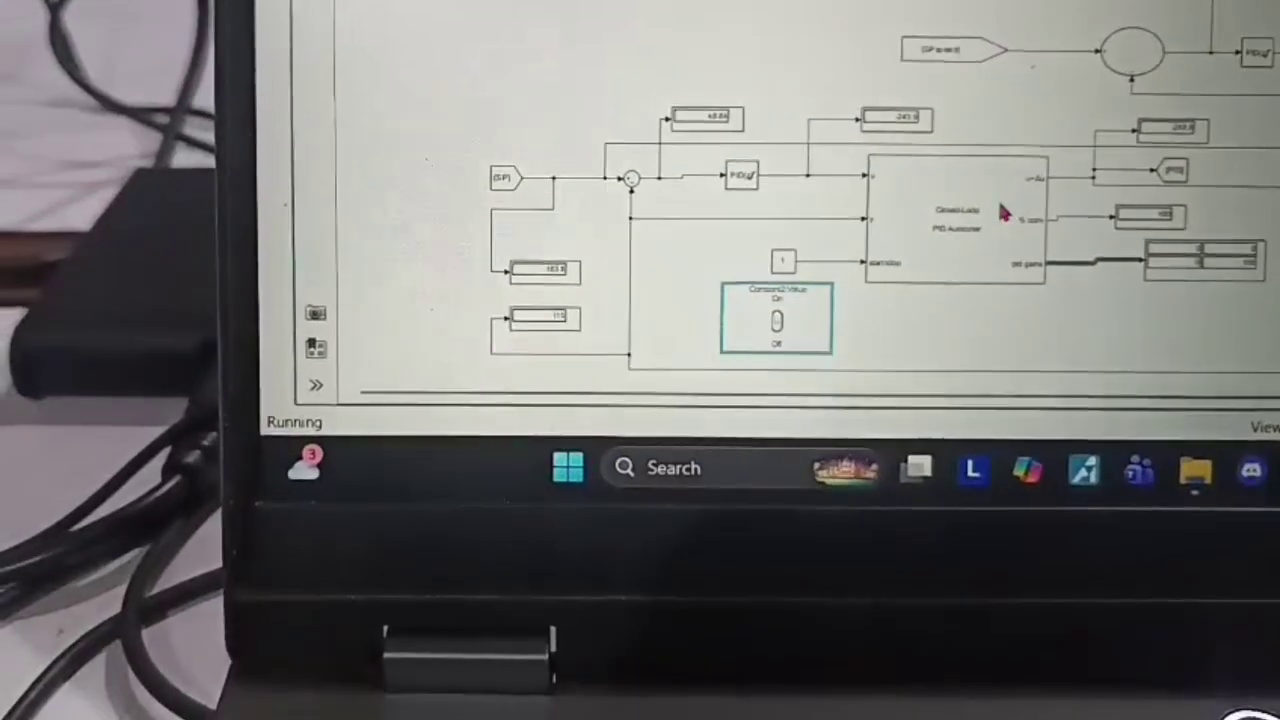
{"action": "double_click", "coordinate": [983, 207]}
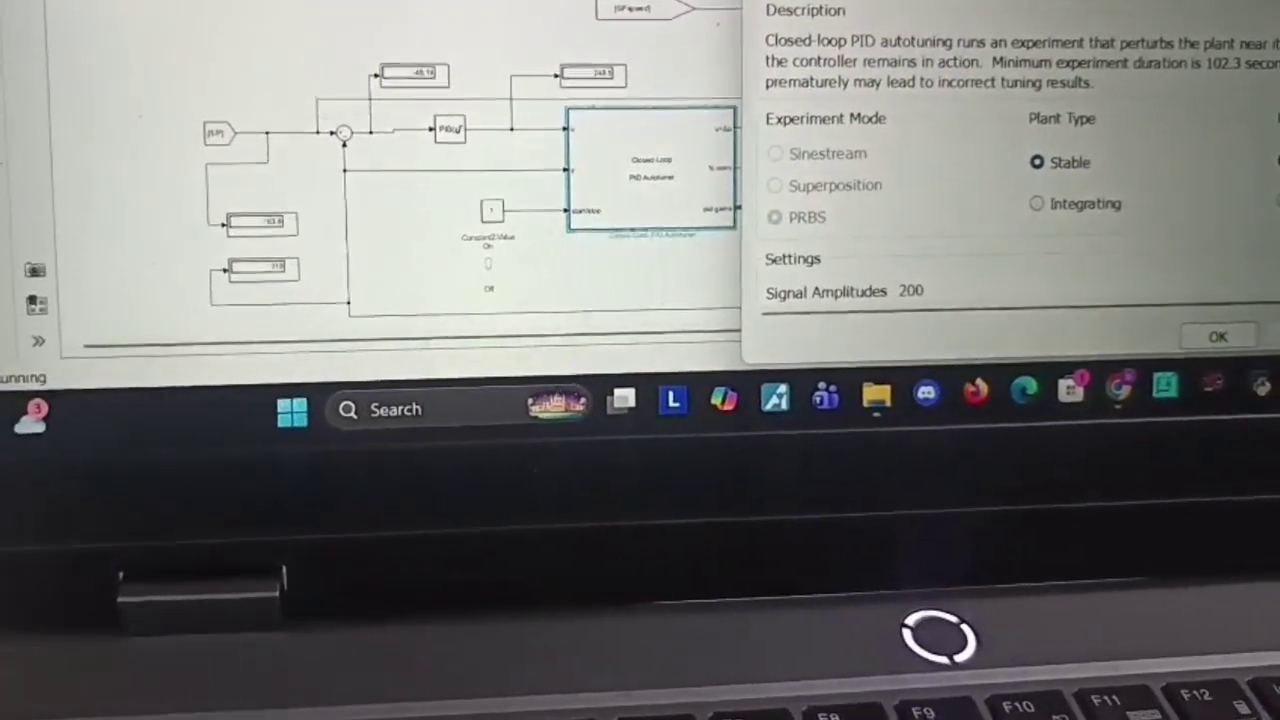
{"action": "left_click", "coordinate": [1218, 337]}
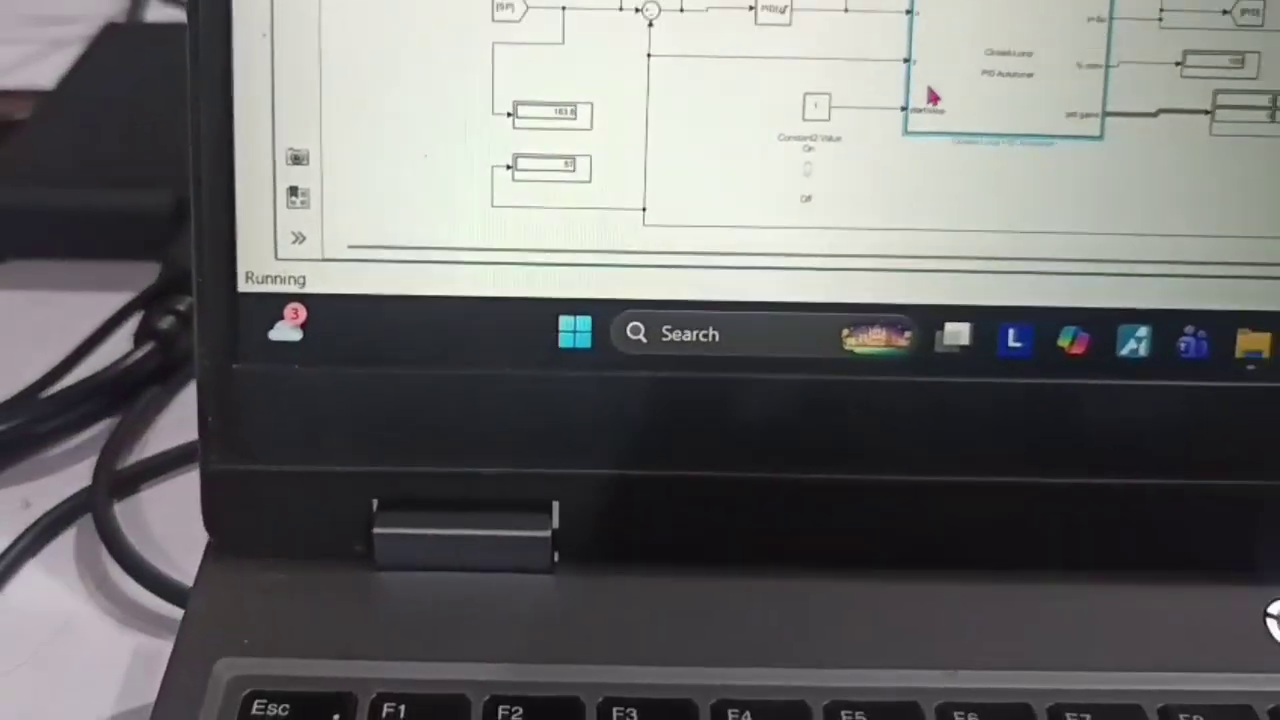